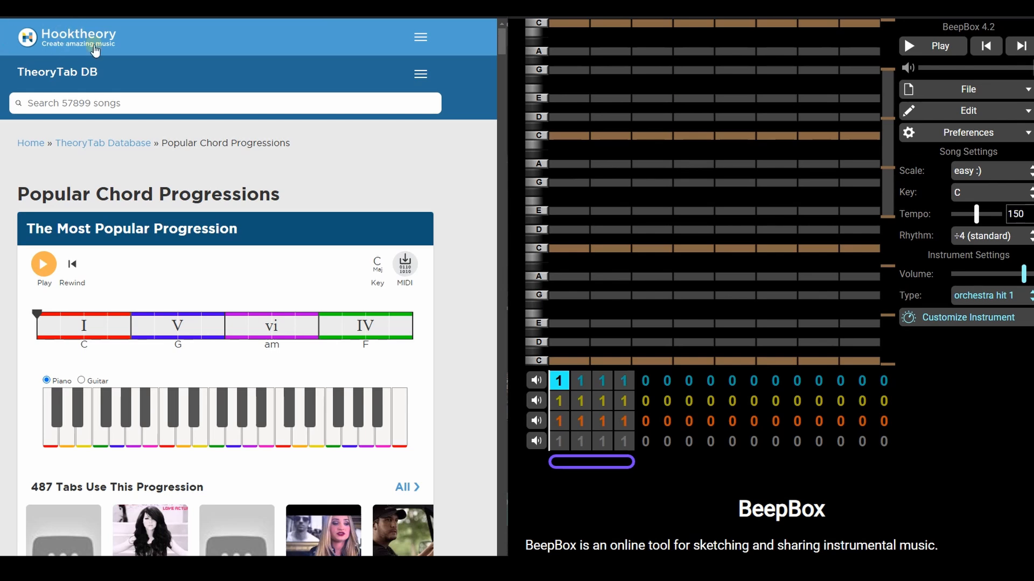
# - Play through the I–V–vi–IV progression under The Most Popular Progression and pause it at the end
pyautogui.scroll(-1, 212, 198)
pyautogui.moveTo(19, 118); pyautogui.dragTo(275, 116)
pyautogui.click(293, 114)
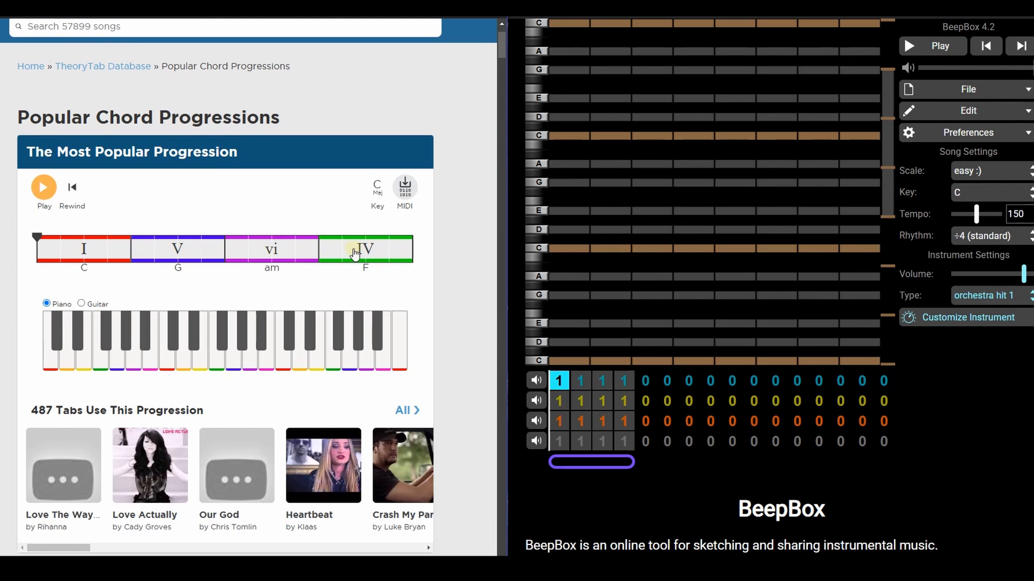
pyautogui.scroll(-1, 274, 256)
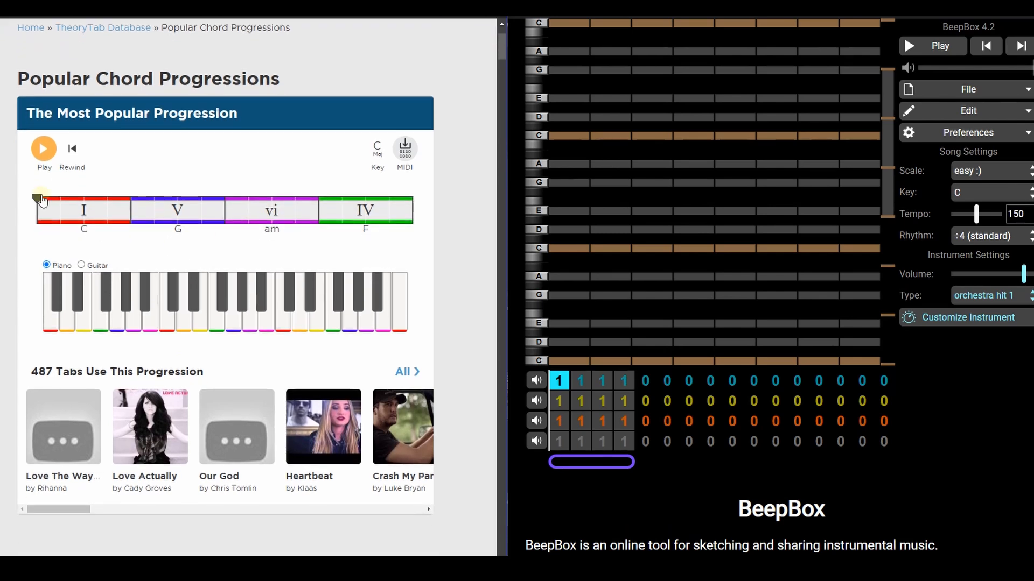
pyautogui.click(45, 155)
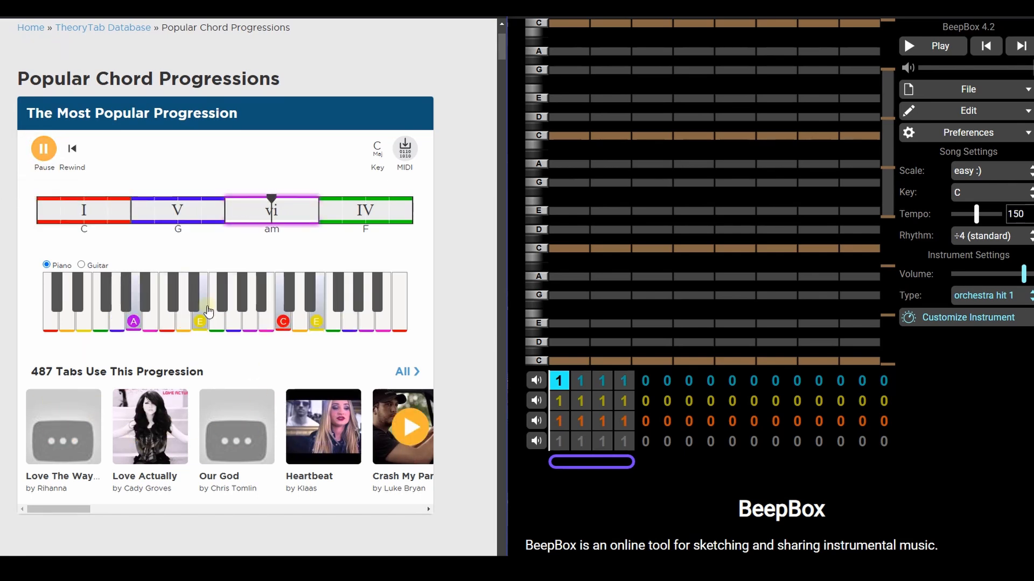
pyautogui.click(44, 149)
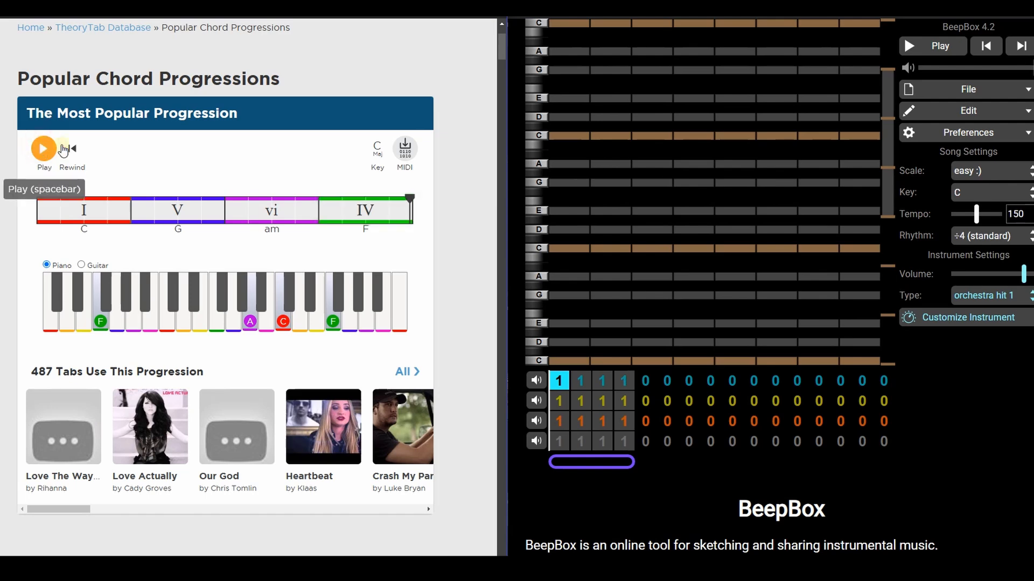
# - Download the I–V–vi–IV progression as a MIDI file, saved as TTCP - 1564 (1)
pyautogui.click(400, 153)
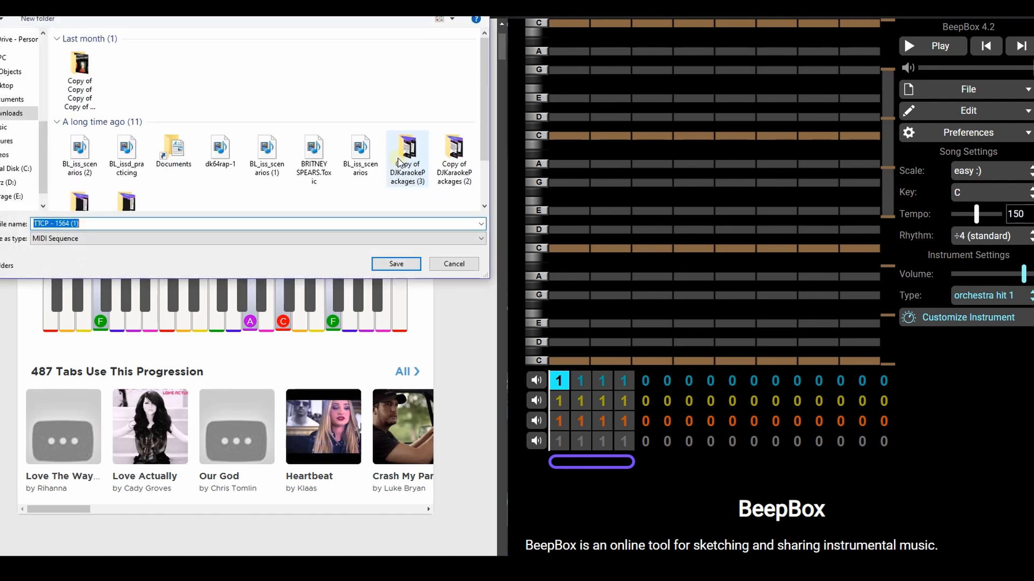
pyautogui.click(397, 264)
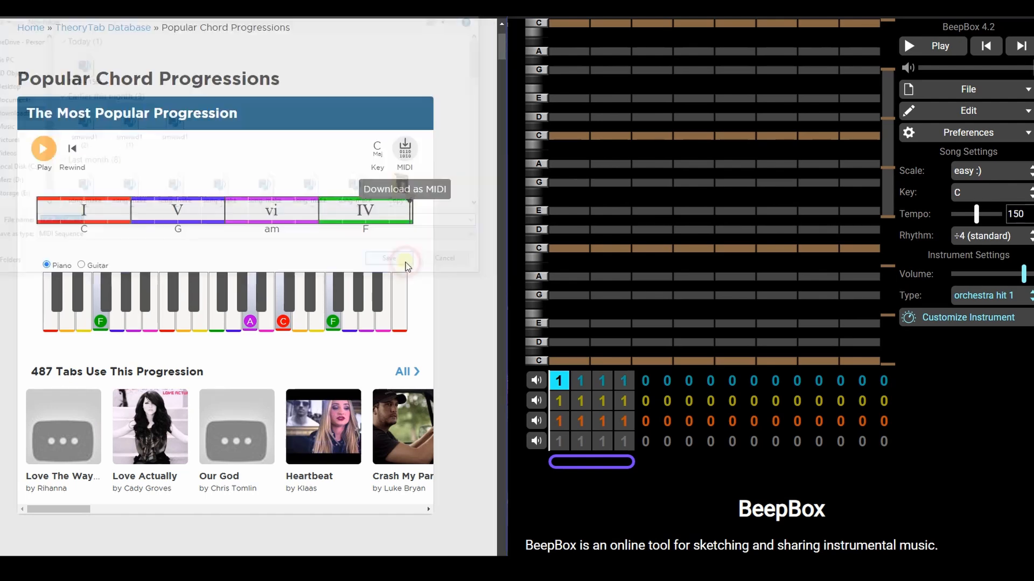
pyautogui.click(438, 65)
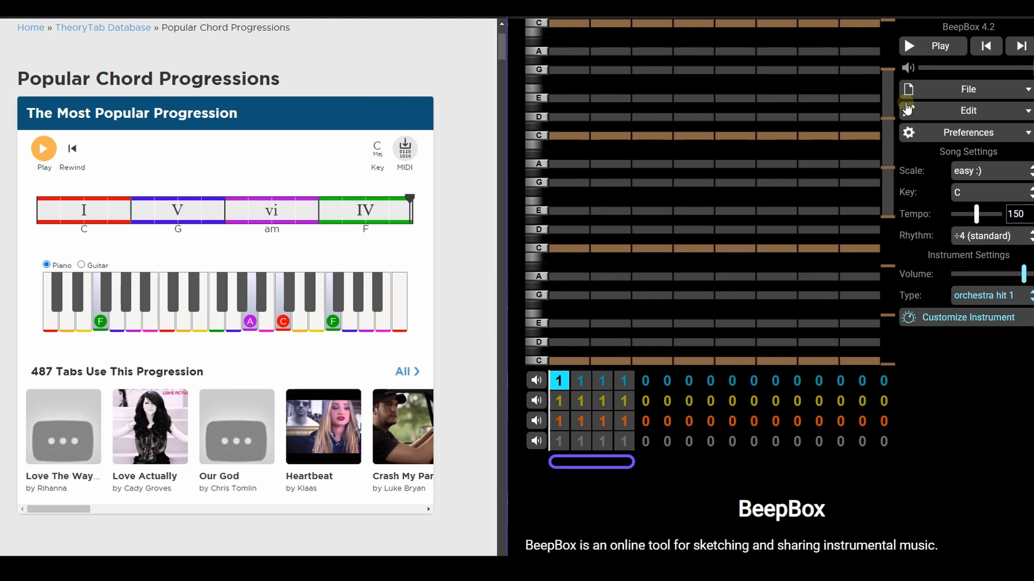
# - Import the downloaded chord progression MIDI file into BeepBox as the song
pyautogui.click(994, 90)
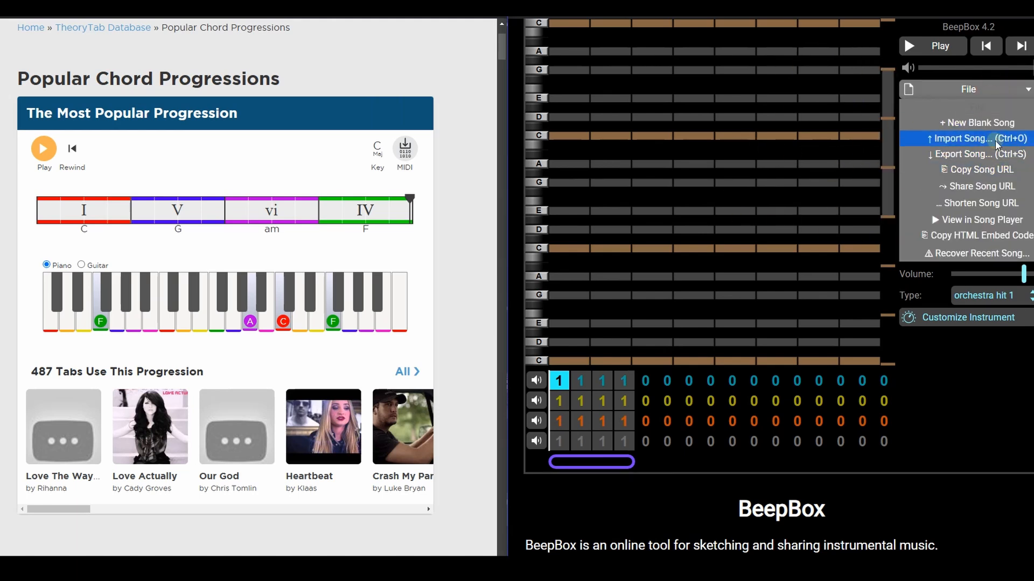
pyautogui.click(973, 143)
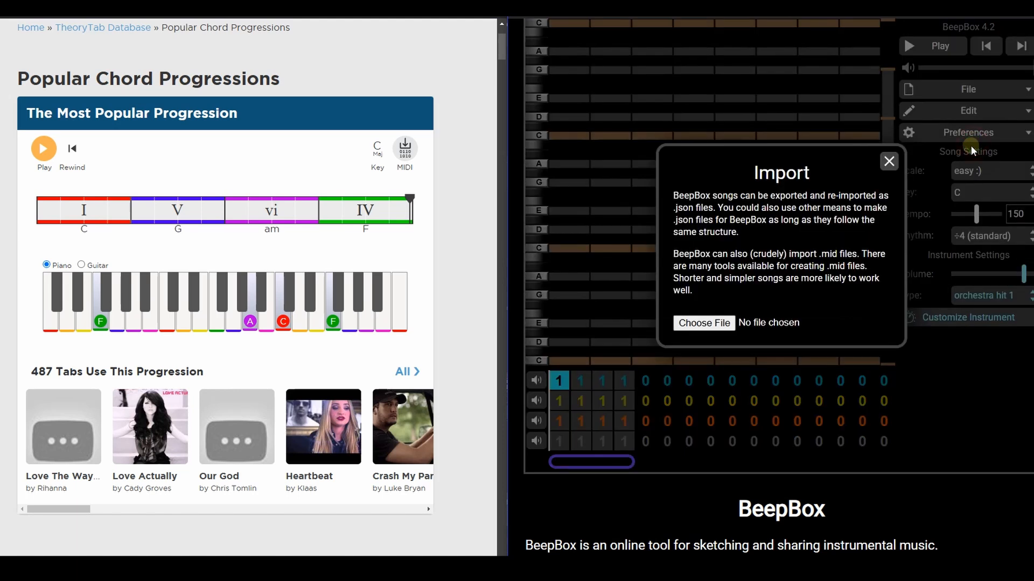
pyautogui.click(708, 324)
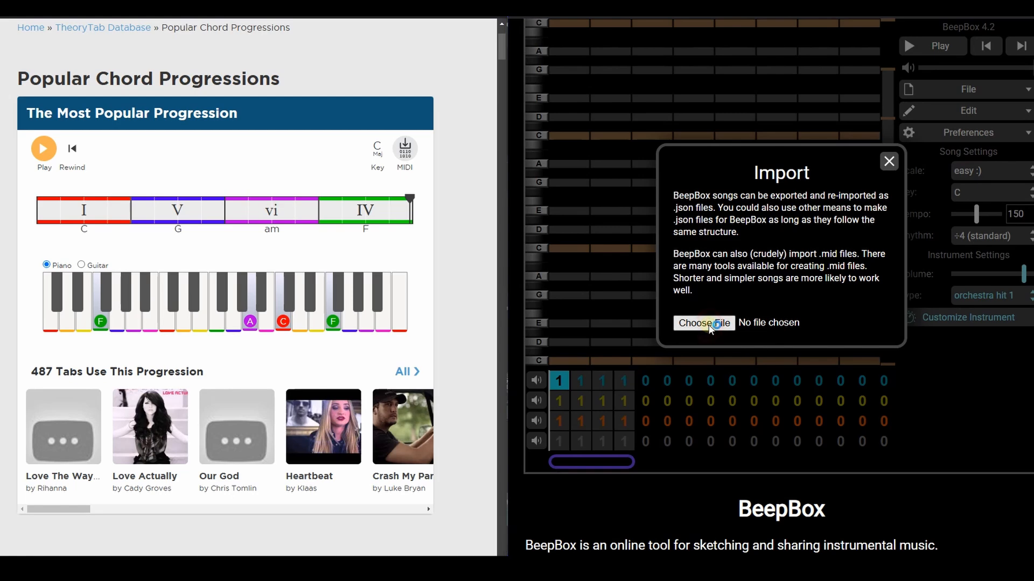
pyautogui.doubleClick(643, 73)
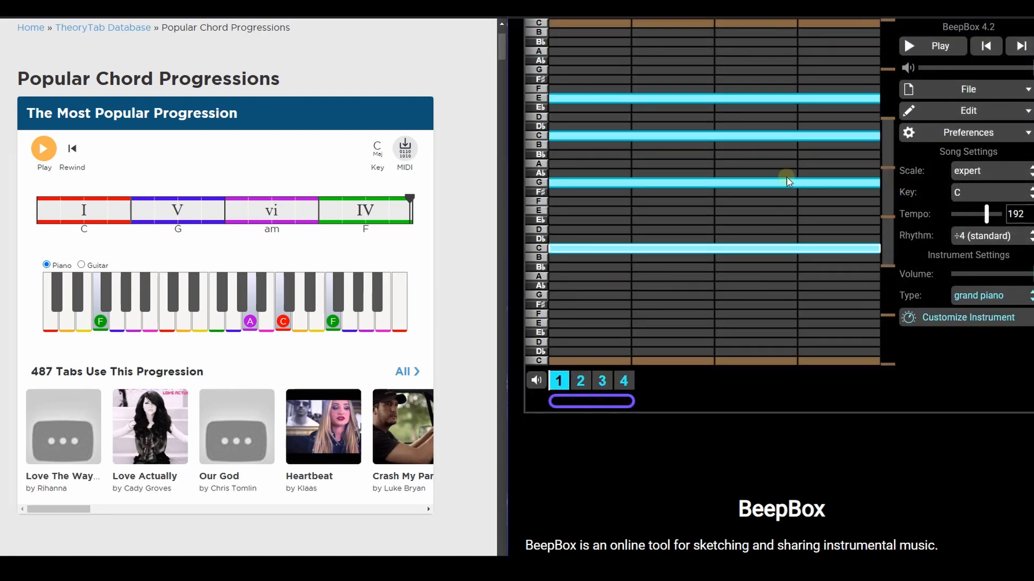
# - Examine the imported chord in each of bars 1 to 4 and preview the song's playback
pyautogui.click(580, 383)
pyautogui.click(602, 382)
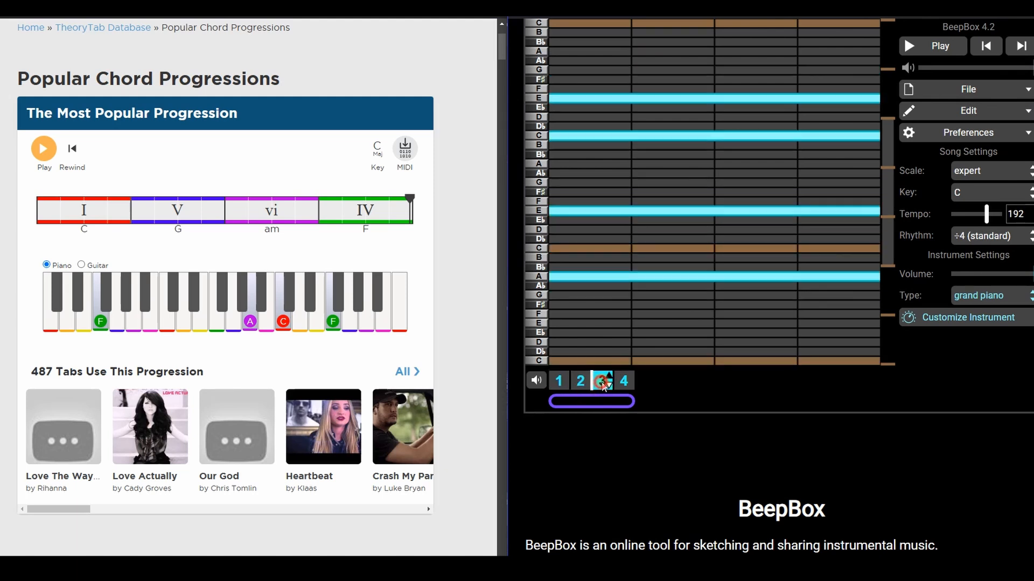
pyautogui.click(623, 382)
pyautogui.click(555, 384)
pyautogui.click(934, 48)
pyautogui.click(934, 48)
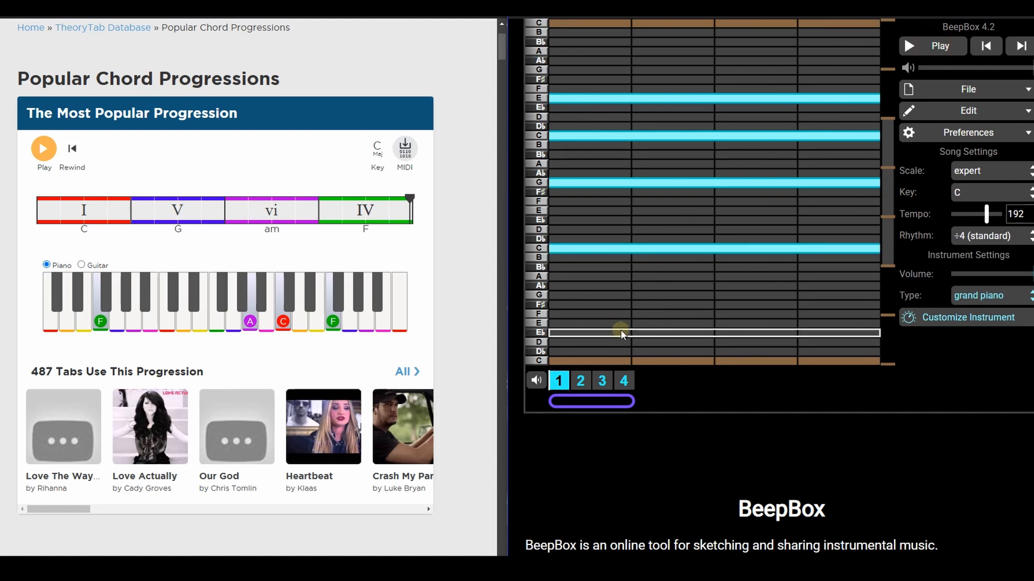
# - Select all four bars of the imported channel and copy their patterns
pyautogui.keyDown('shift'); pyautogui.click(620, 384); pyautogui.keyUp('shift')
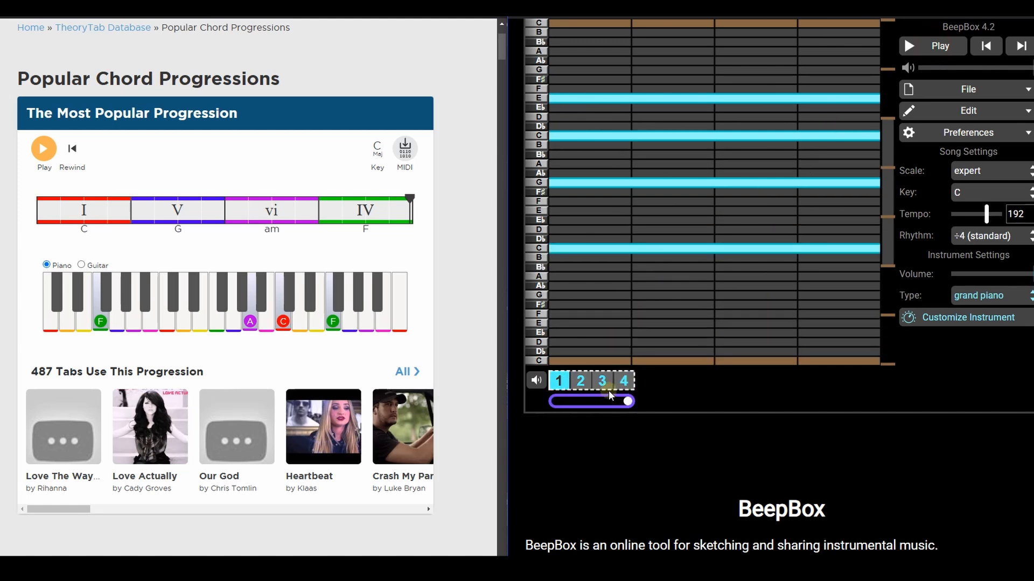
pyautogui.click(964, 111)
pyautogui.click(978, 181)
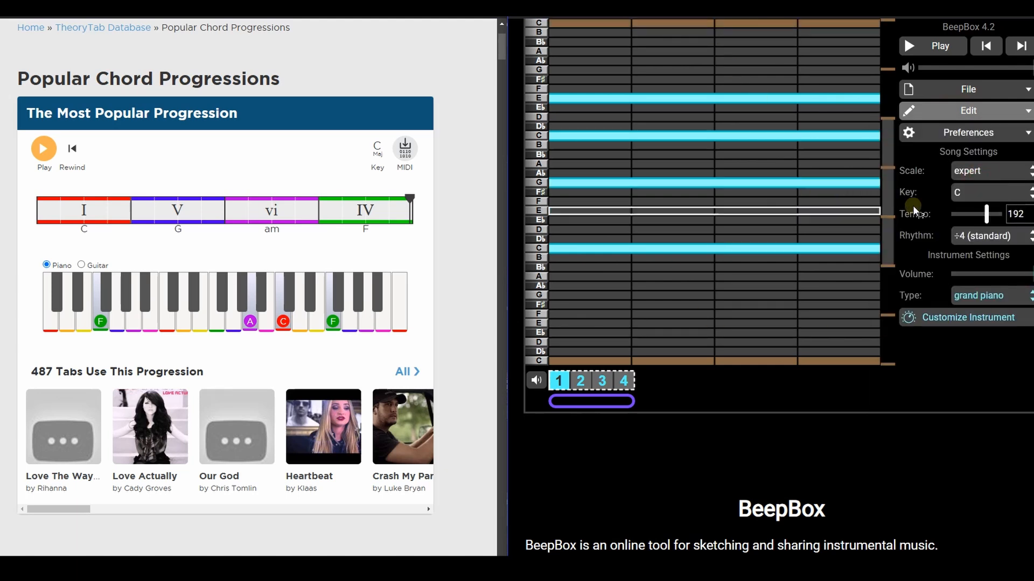
pyautogui.click(974, 110)
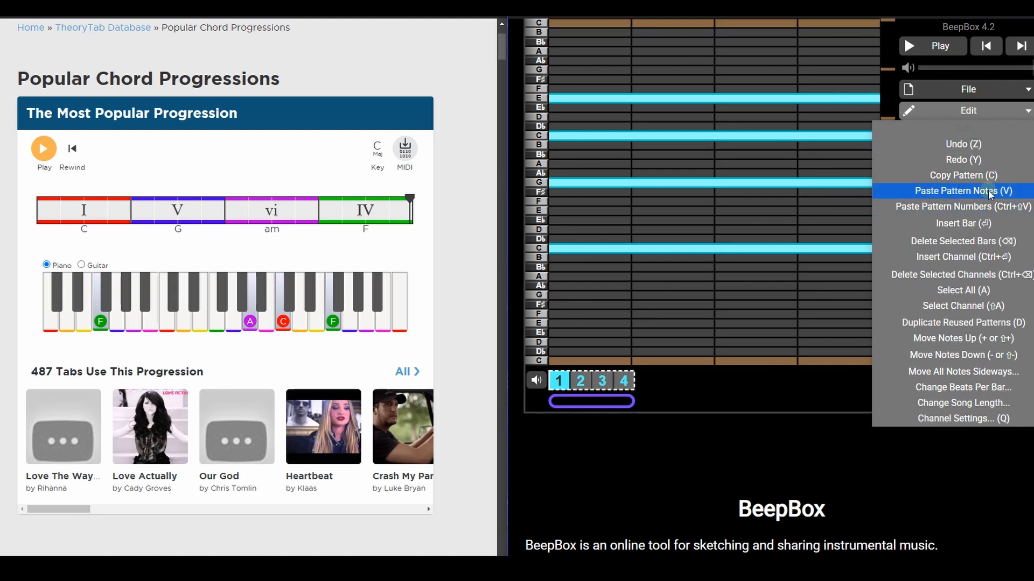
pyautogui.click(939, 144)
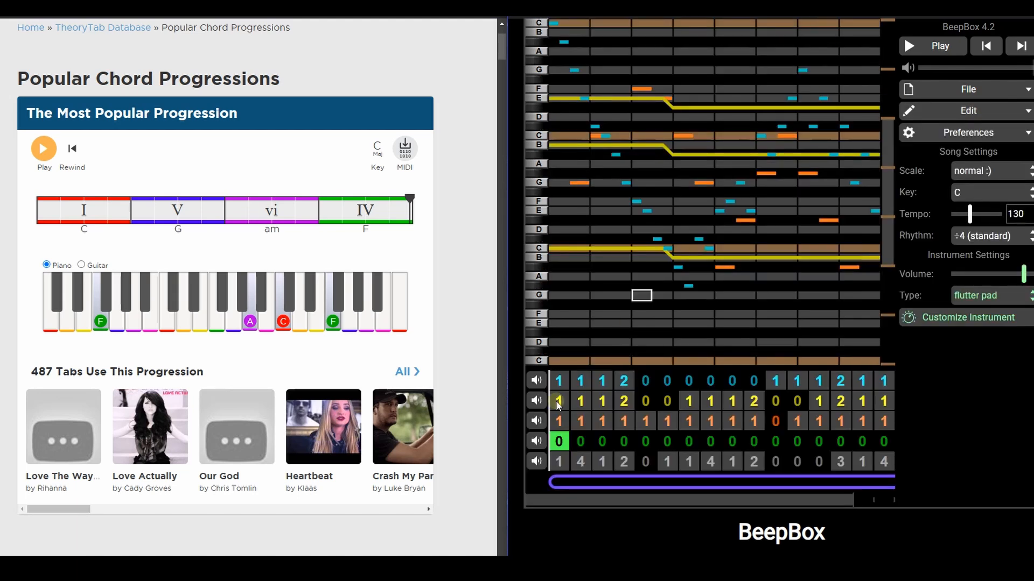
pyautogui.click(989, 111)
pyautogui.click(993, 193)
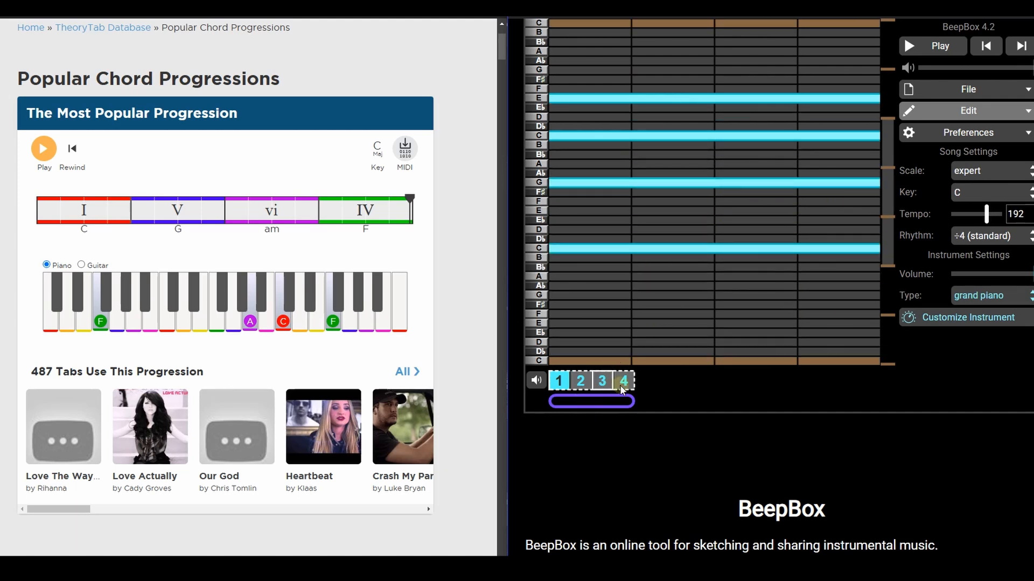
# - Configure the song's channel settings to four pitch channels and one drum channel
pyautogui.click(972, 114)
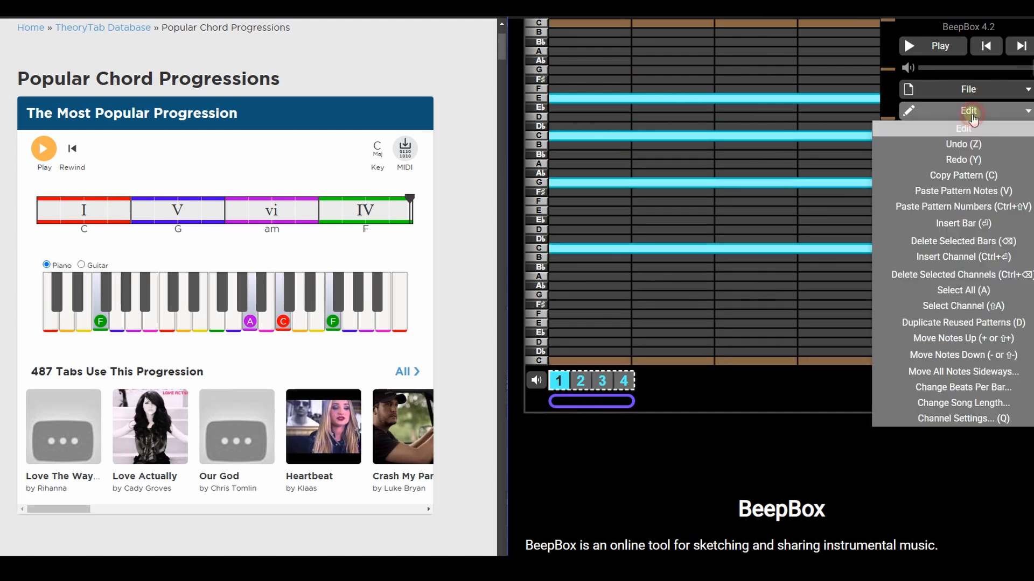
pyautogui.click(970, 420)
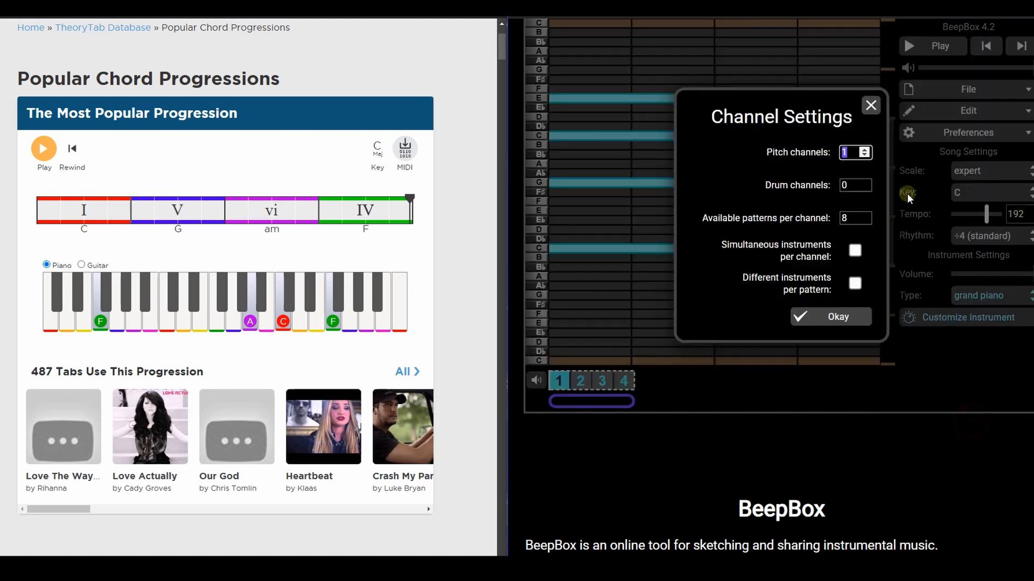
pyautogui.click(864, 149)
pyautogui.click(864, 183)
pyautogui.click(838, 327)
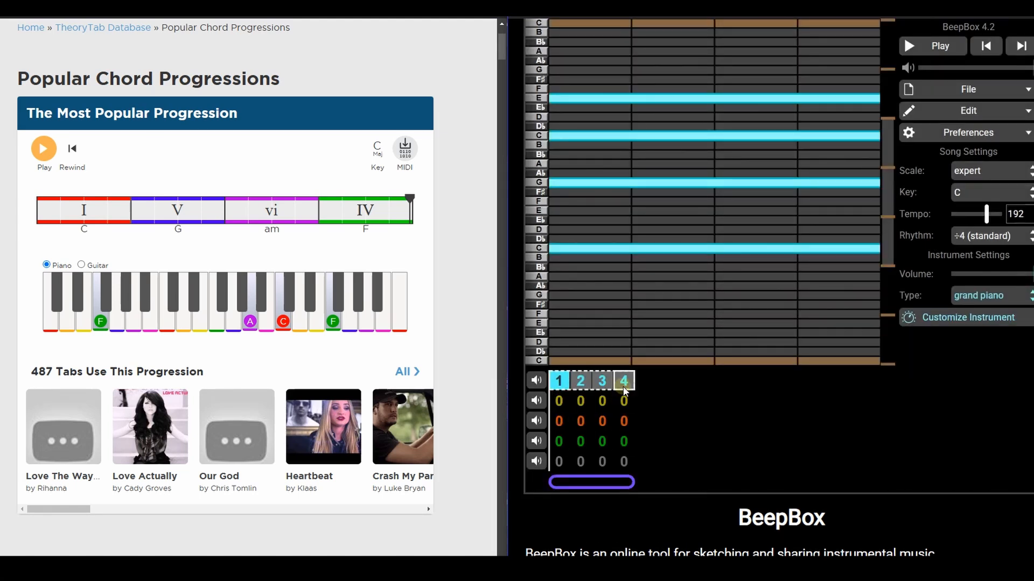
# - Paste the copied four-bar chord patterns into the second channel, starting at bar 1
pyautogui.click(560, 406)
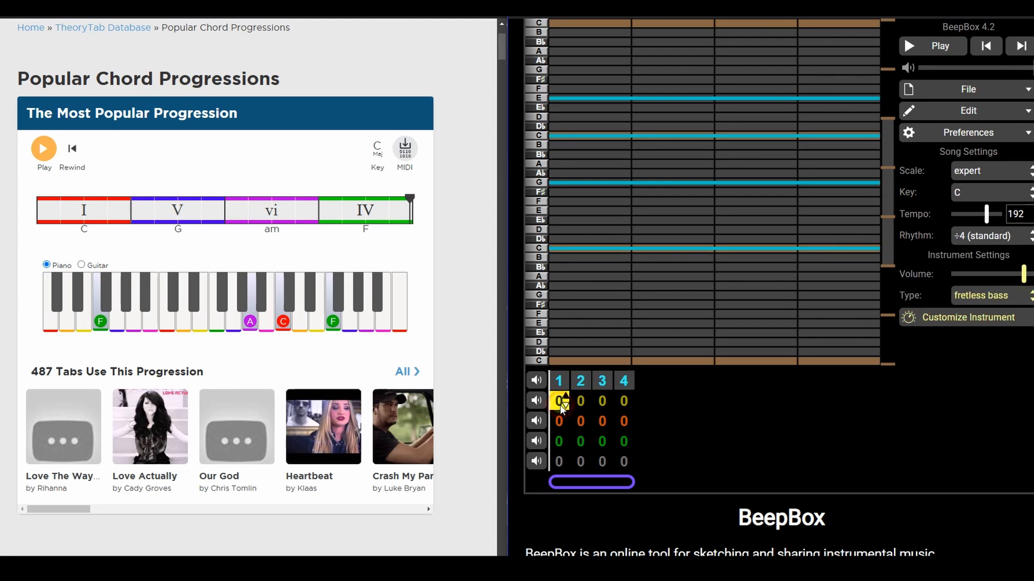
pyautogui.hotkey('ctrl', 'v')
# - Shorten the chord in bar 1 of the first channel to a quarter beat and delete its notes
pyautogui.click(559, 382)
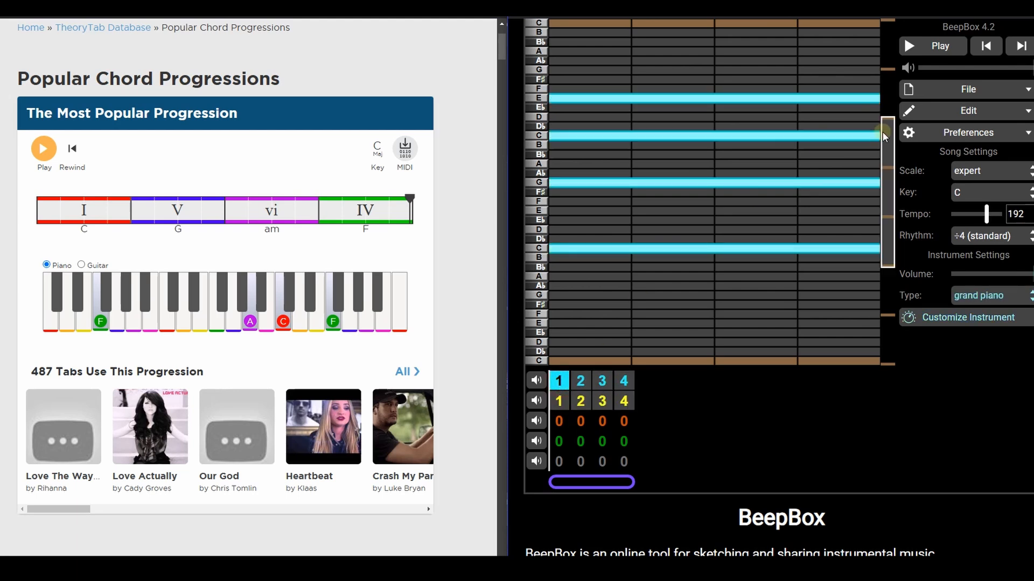
pyautogui.moveTo(876, 251); pyautogui.dragTo(554, 256)
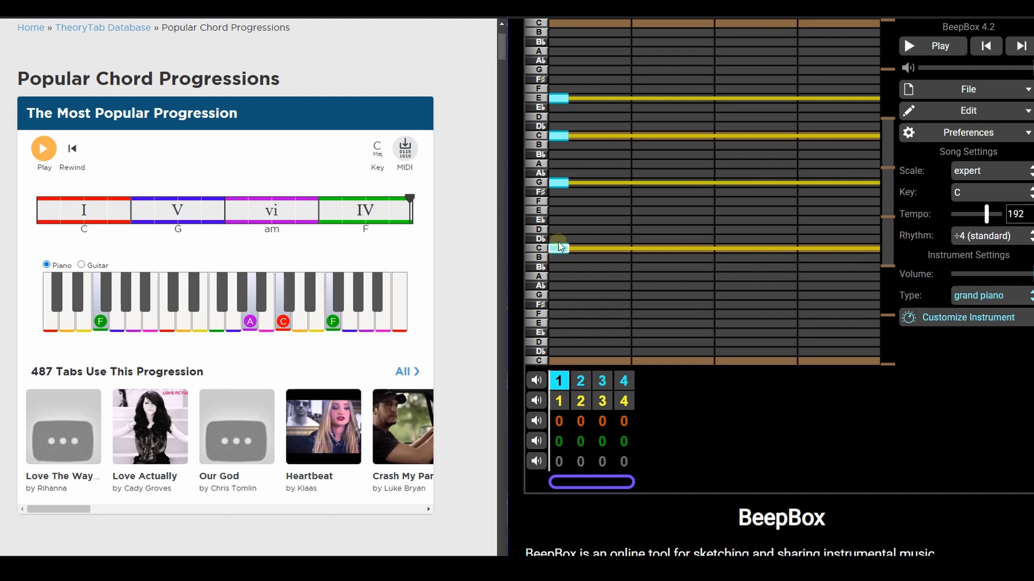
pyautogui.click(559, 248)
pyautogui.click(558, 183)
# - Change the first channel's instrument type to the custom chip wave
pyautogui.click(985, 296)
pyautogui.scroll(3, 969, 161)
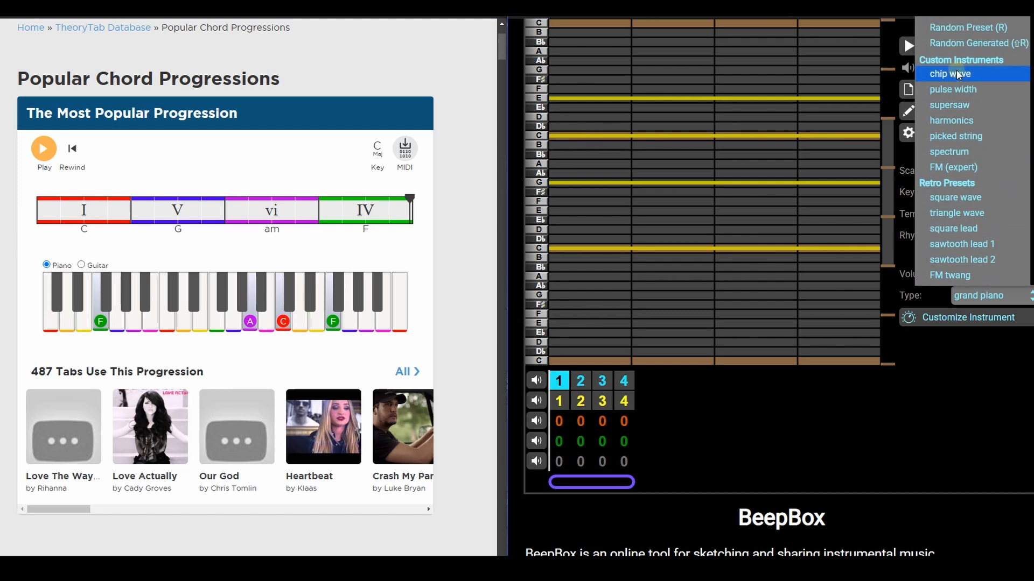
pyautogui.click(969, 79)
# - Try low C, middle C and G at the start of bar 1, keeping a quarter-beat G note
pyautogui.click(558, 361)
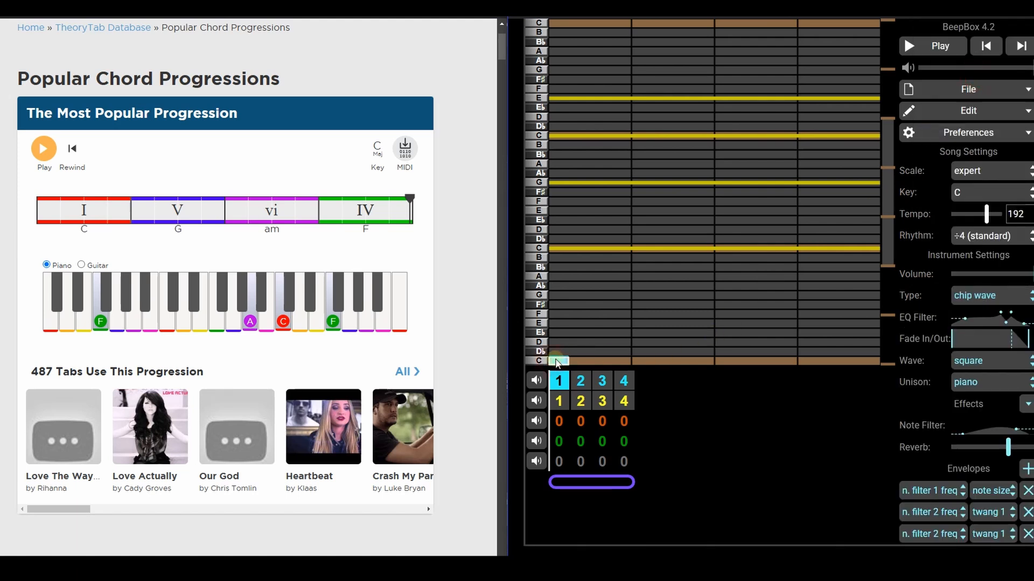
pyautogui.click(554, 245)
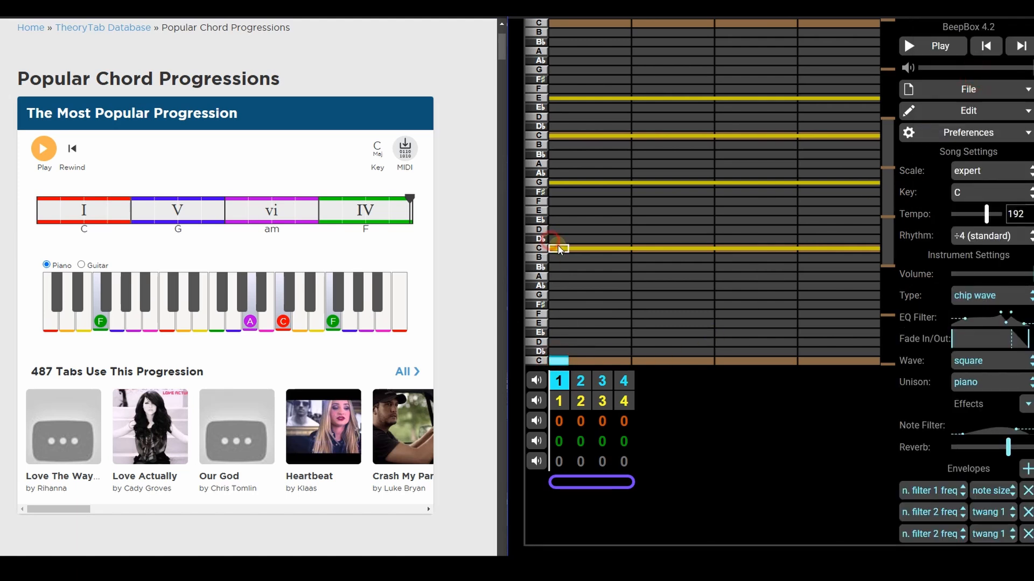
pyautogui.click(558, 184)
pyautogui.click(558, 360)
pyautogui.click(558, 183)
pyautogui.click(555, 183)
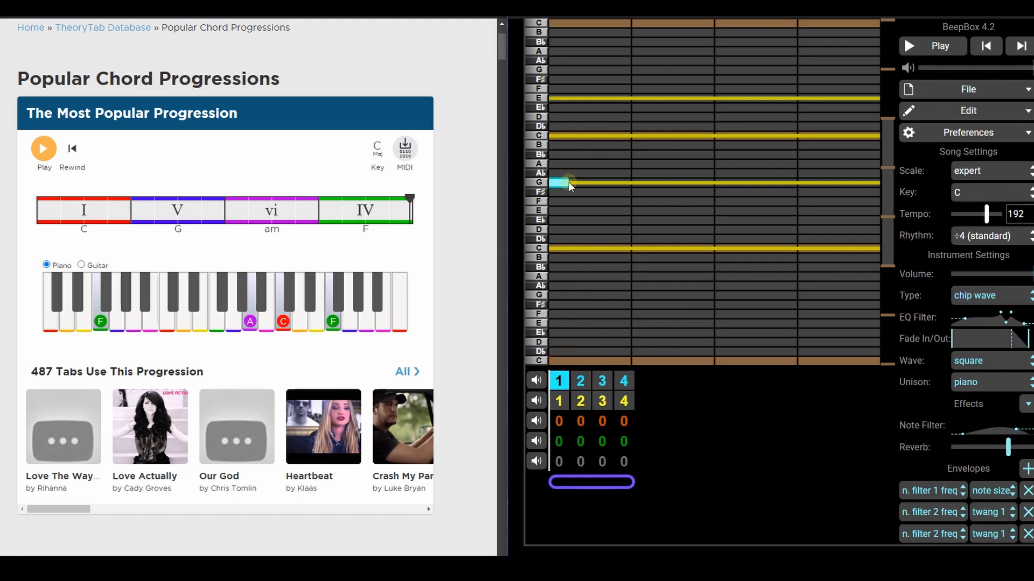
# - Try the ÷8 rhythm with a shorter G note and set the rhythm back to ÷4 (standard)
pyautogui.click(986, 241)
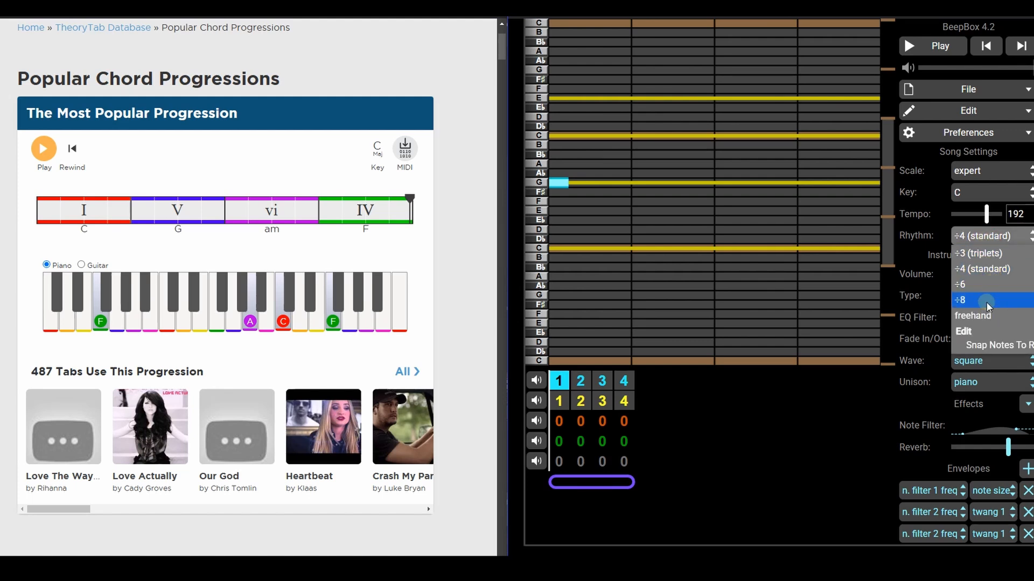
pyautogui.click(992, 275)
pyautogui.click(985, 237)
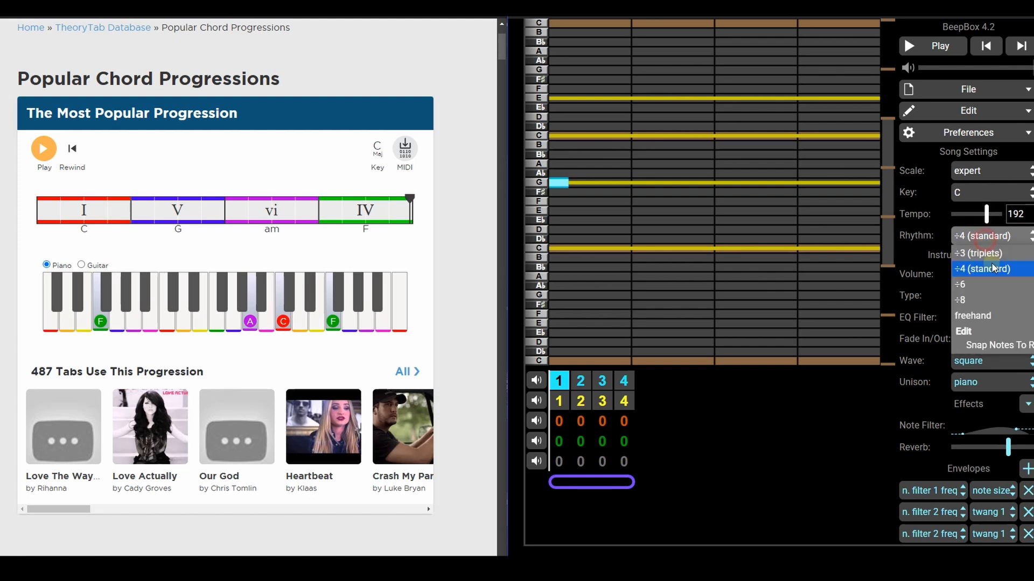
pyautogui.click(998, 301)
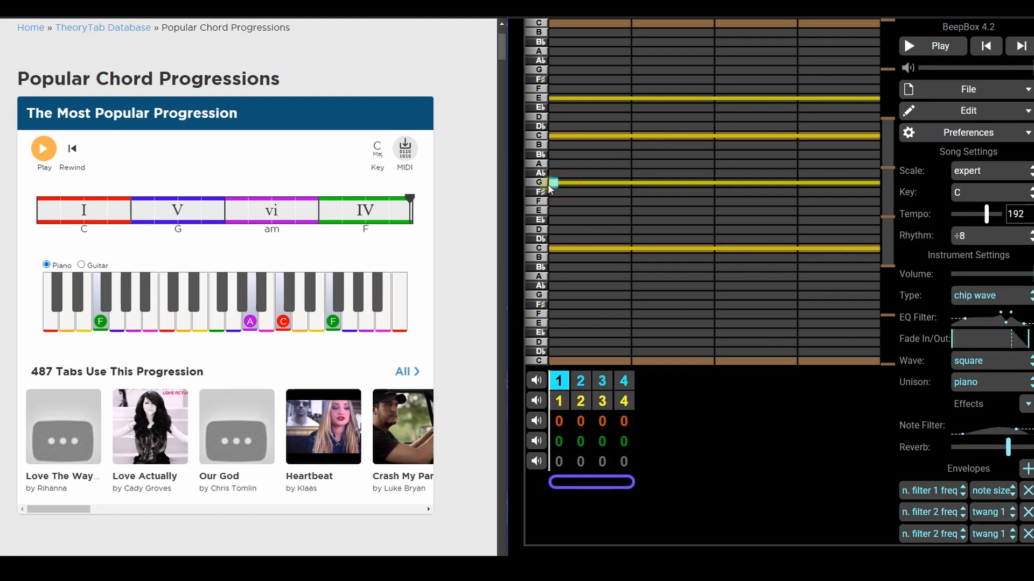
pyautogui.click(979, 237)
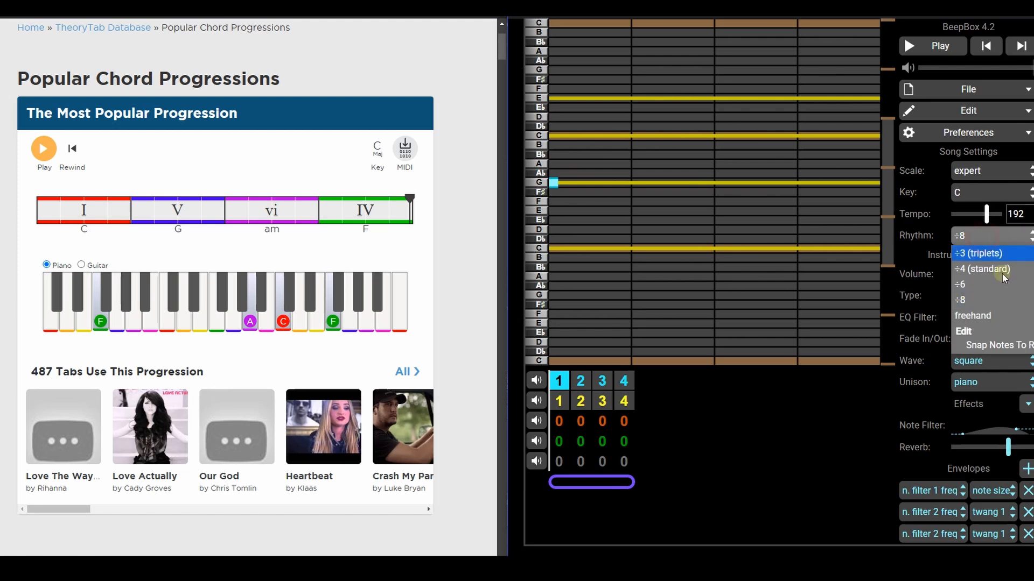
pyautogui.click(990, 269)
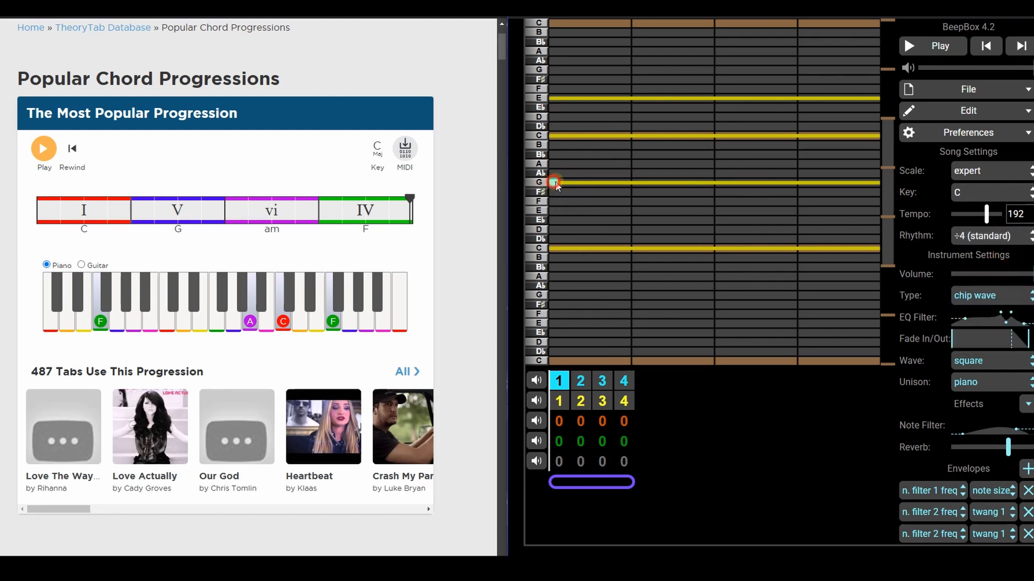
pyautogui.click(574, 183)
pyautogui.click(573, 183)
# - Try 8 beats per bar and check how the patterns in bars 1 and 2 of the first channel fit
pyautogui.scroll(-2, 858, 377)
pyautogui.scroll(2, 693, 249)
pyautogui.click(990, 135)
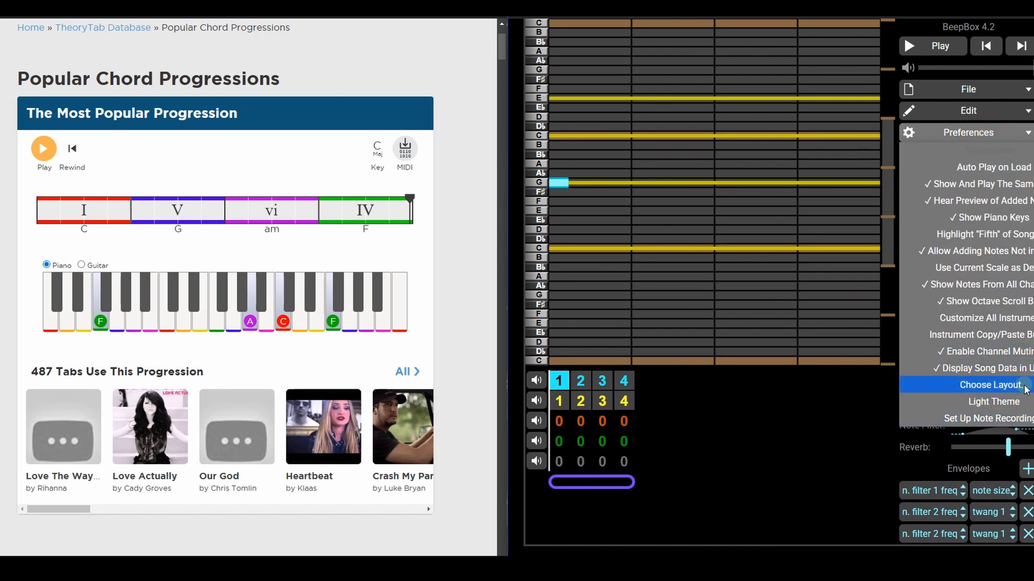
pyautogui.click(979, 110)
pyautogui.click(1002, 393)
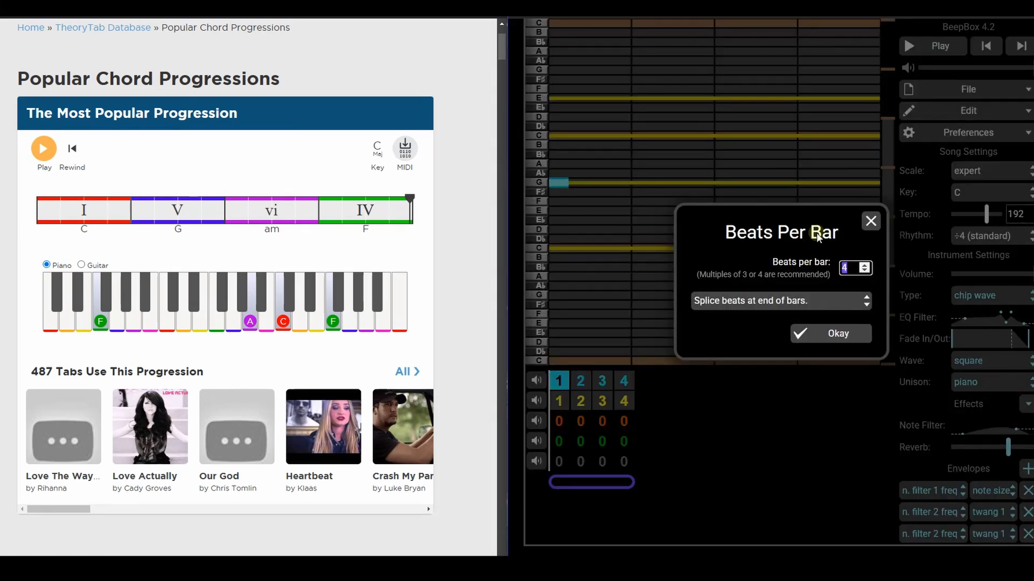
pyautogui.click(864, 265)
pyautogui.click(837, 332)
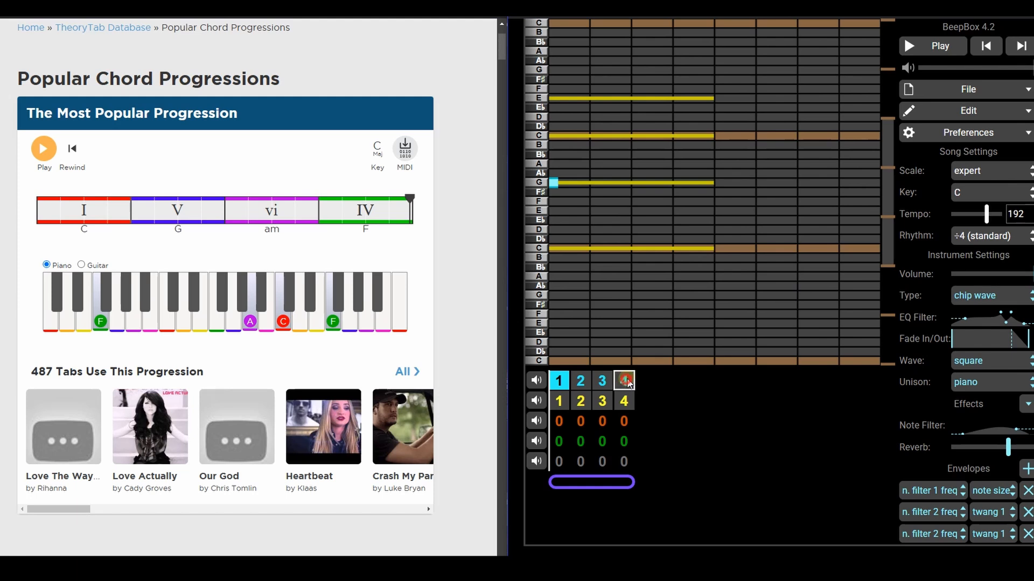
pyautogui.moveTo(621, 383); pyautogui.dragTo(558, 380)
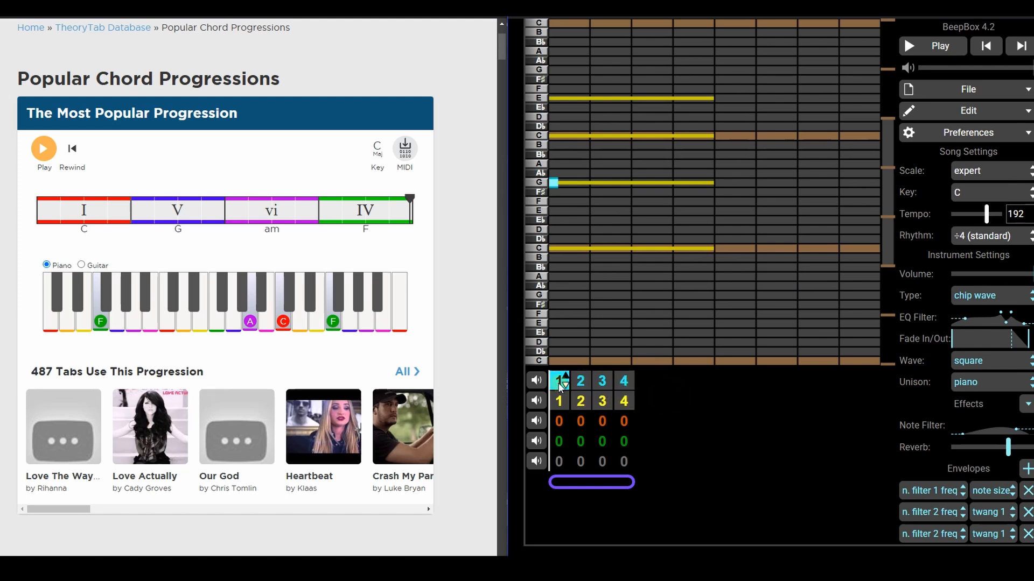
pyautogui.click(580, 381)
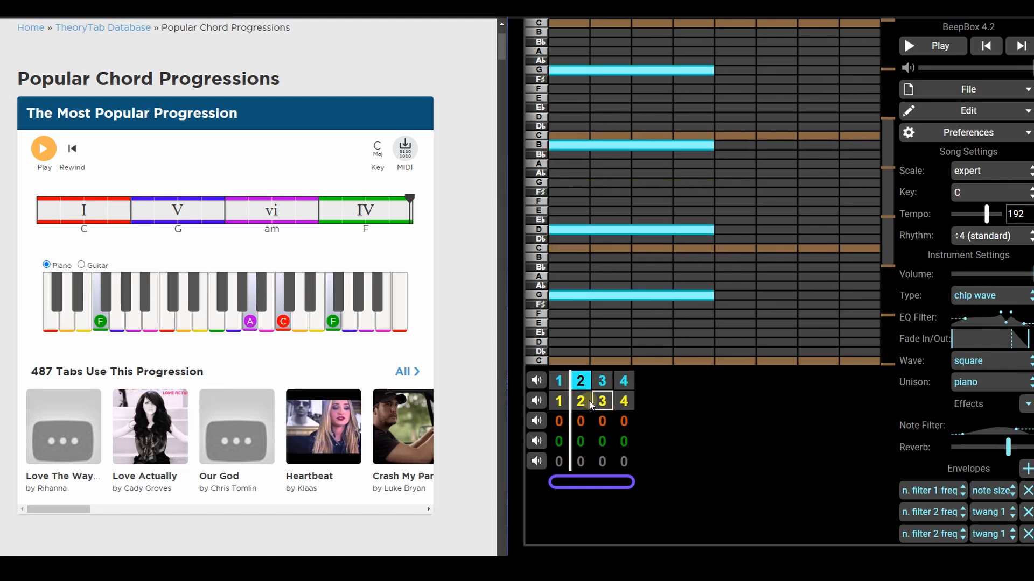
pyautogui.click(558, 381)
pyautogui.click(580, 381)
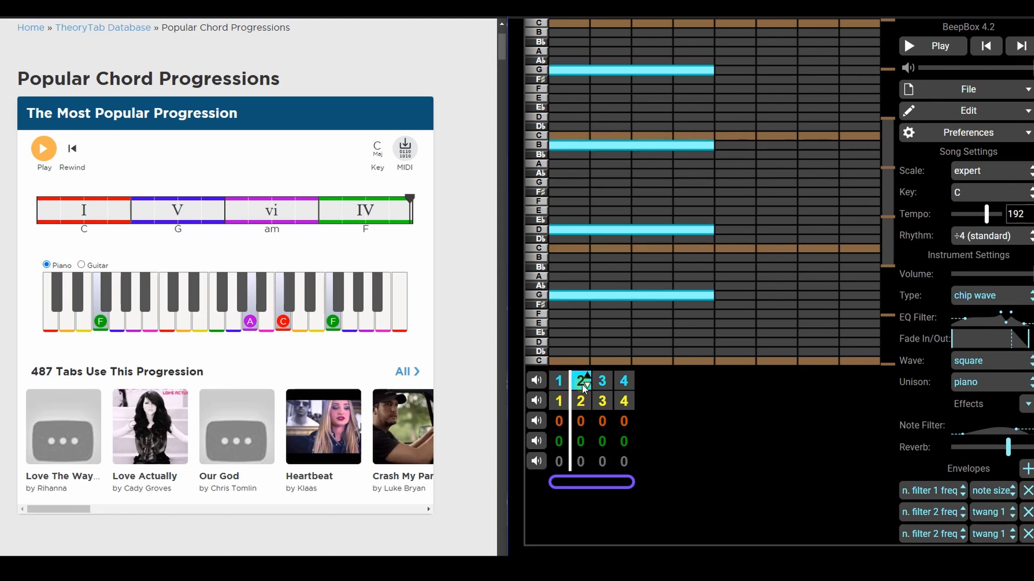
pyautogui.click(558, 382)
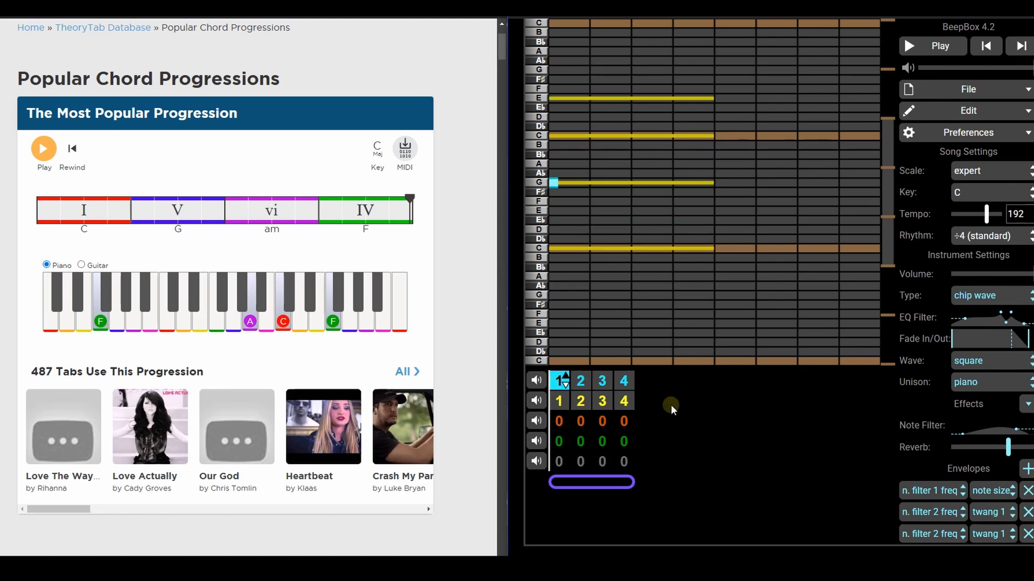
# - Set the beats per bar back to 4
pyautogui.click(989, 92)
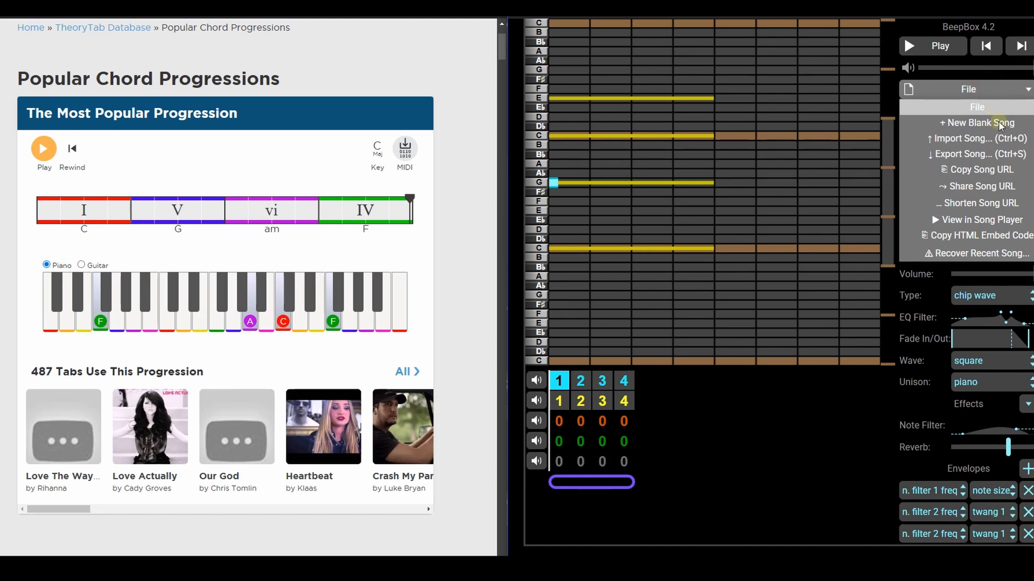
pyautogui.click(974, 84)
pyautogui.click(983, 132)
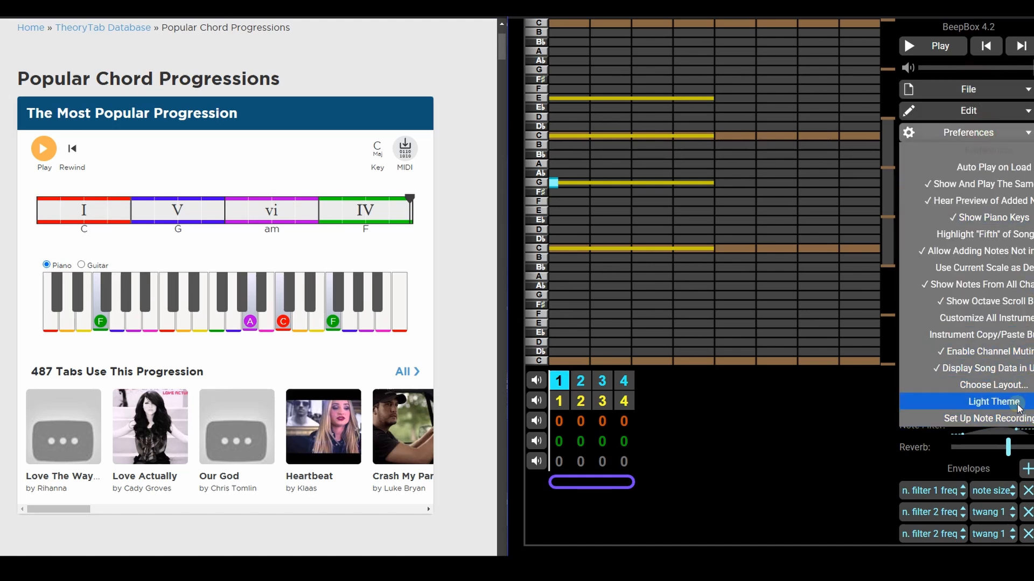
pyautogui.click(974, 113)
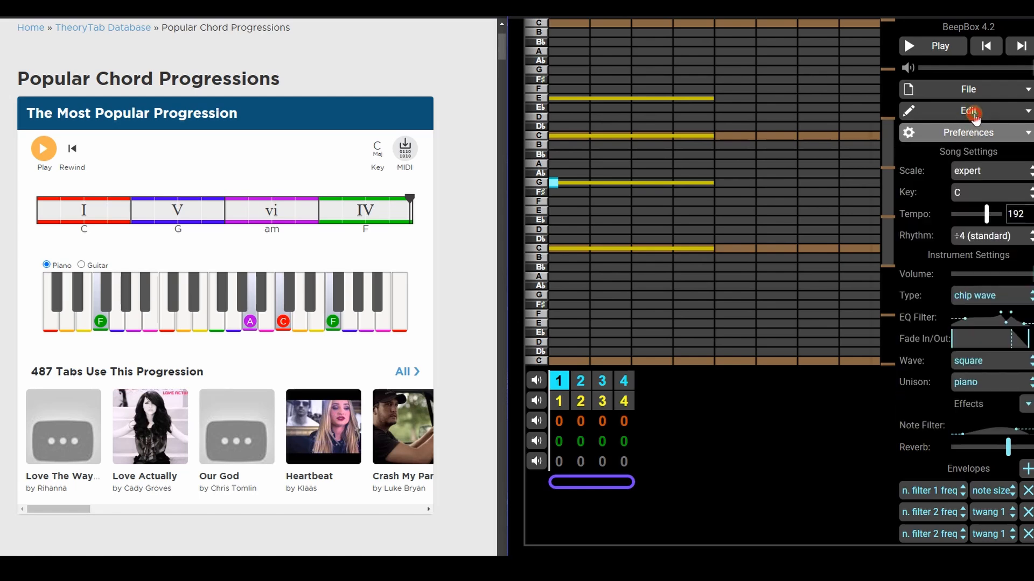
pyautogui.click(985, 386)
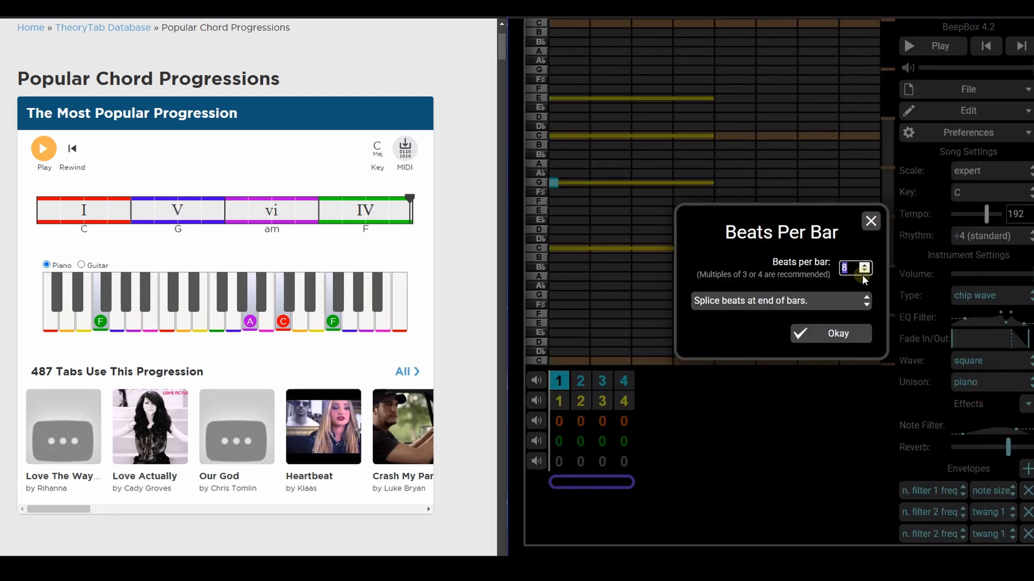
pyautogui.click(854, 334)
# - Extend the song length to 16 bars, applying the change at the end of the song
pyautogui.click(985, 139)
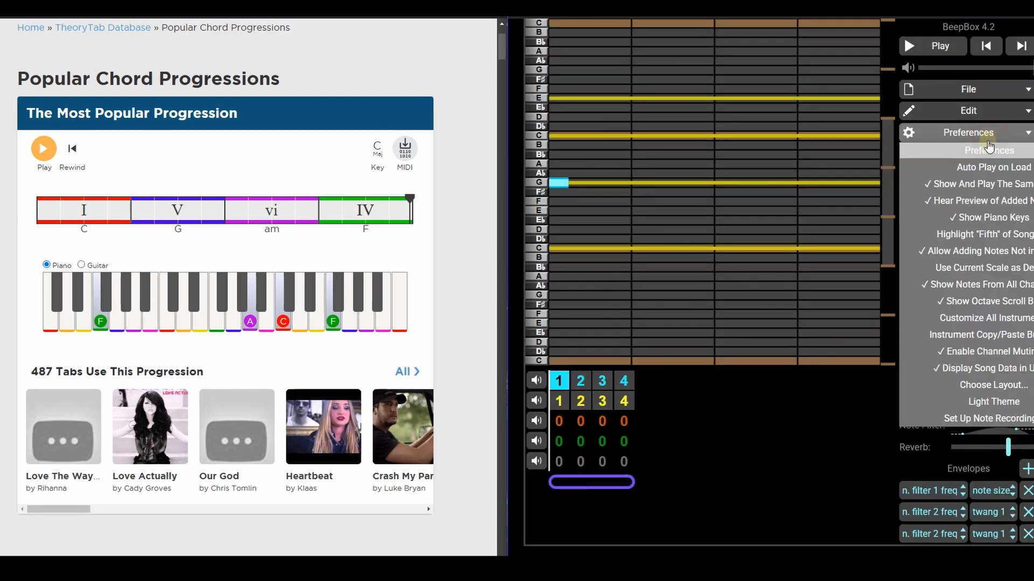
pyautogui.click(949, 112)
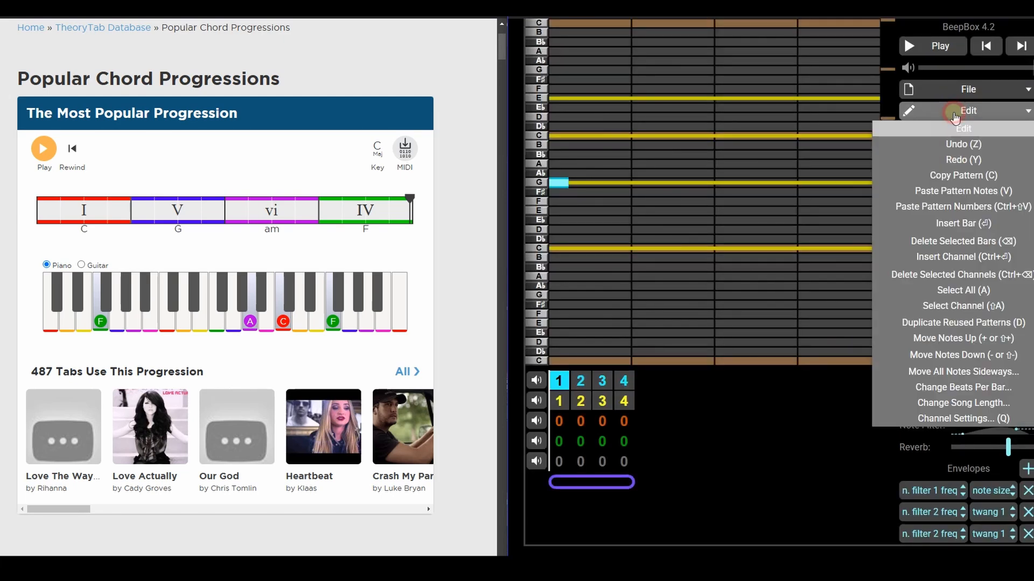
pyautogui.click(977, 405)
pyautogui.click(864, 263)
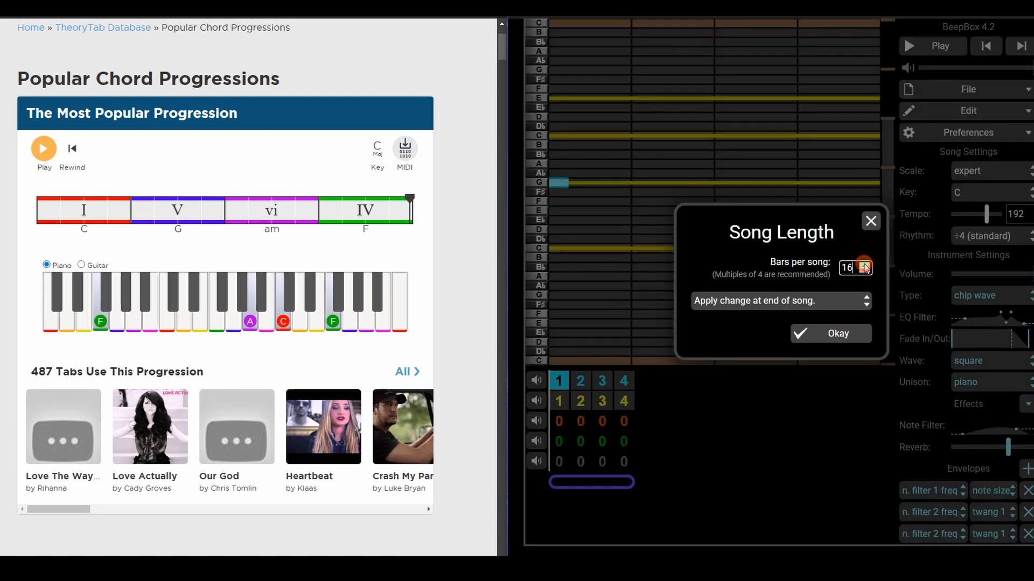
pyautogui.click(840, 337)
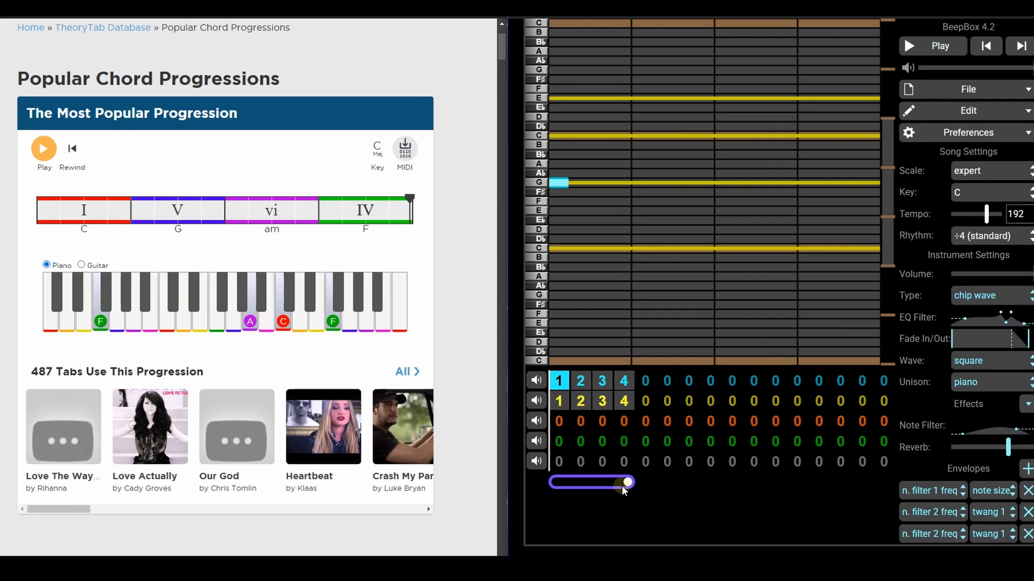
# - Assign pattern 1 to bars 1 to 3 and pattern 2 to bar 4 of the drum channel
pyautogui.click(559, 462)
pyautogui.click(559, 459)
pyautogui.click(580, 462)
pyautogui.click(584, 462)
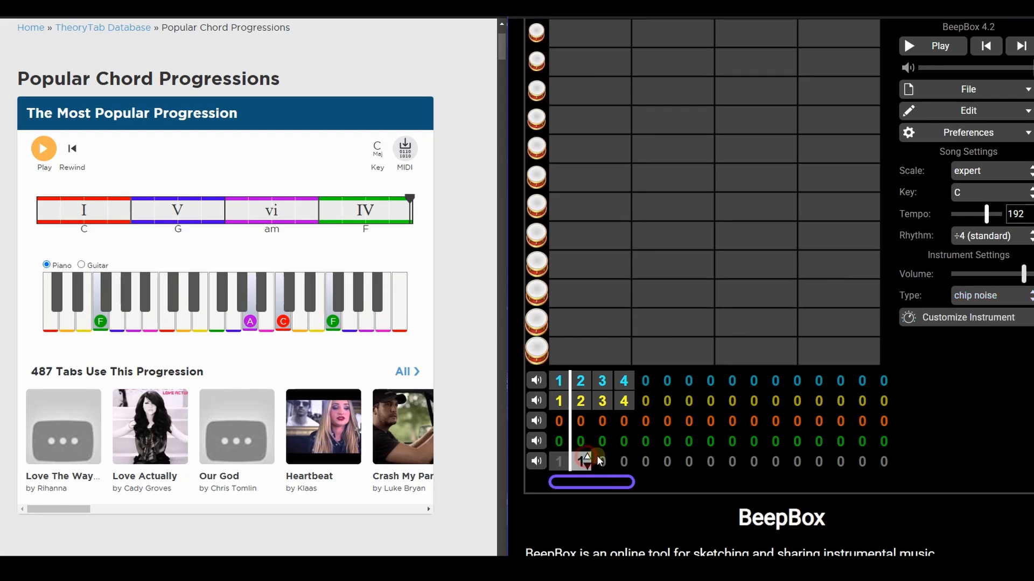
pyautogui.click(608, 461)
pyautogui.click(626, 461)
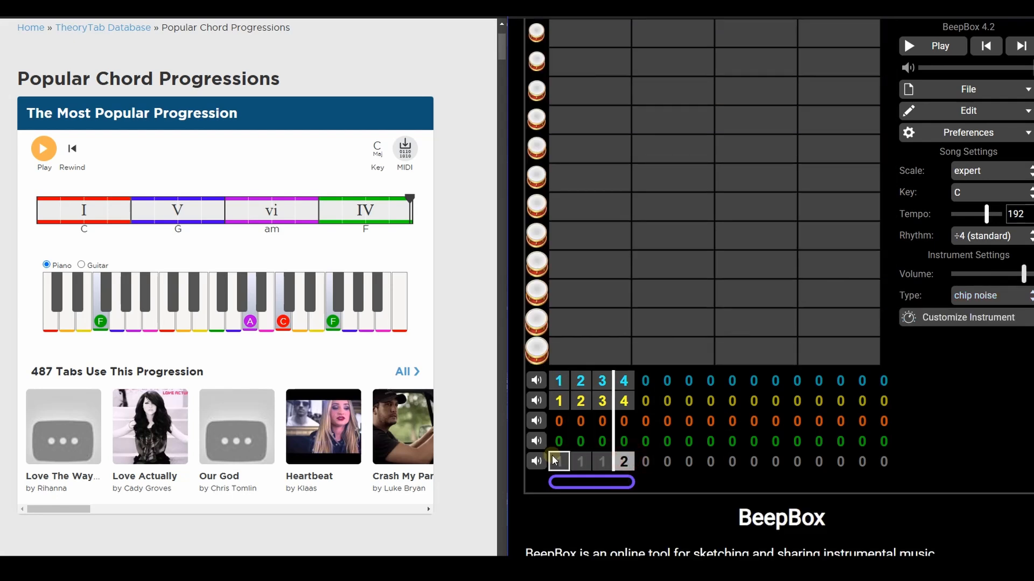
# - Assign pattern 1 to the first four bars of the third channel
pyautogui.click(559, 442)
pyautogui.click(559, 421)
pyautogui.click(559, 421)
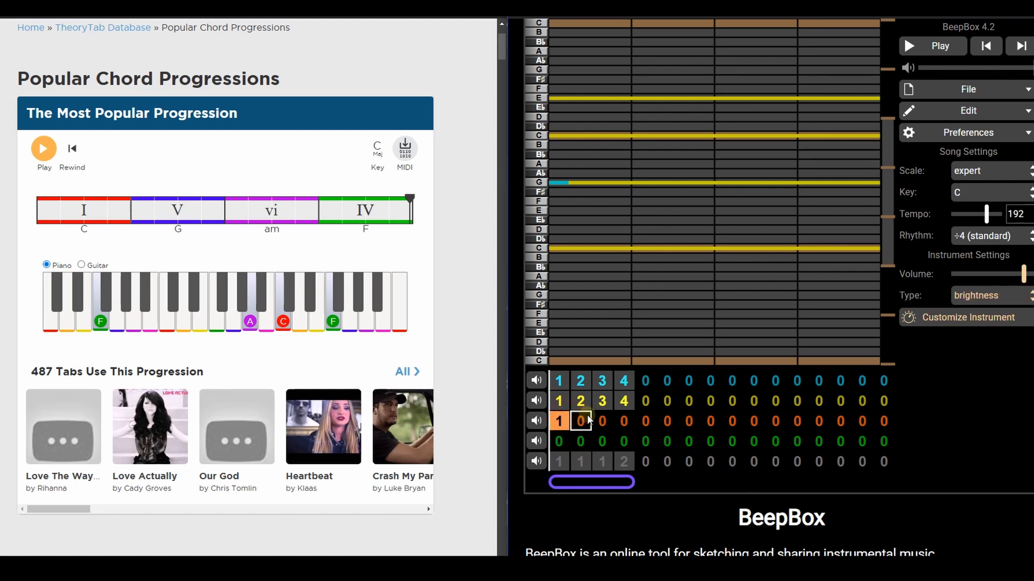
pyautogui.click(581, 421)
pyautogui.click(581, 421)
pyautogui.click(607, 420)
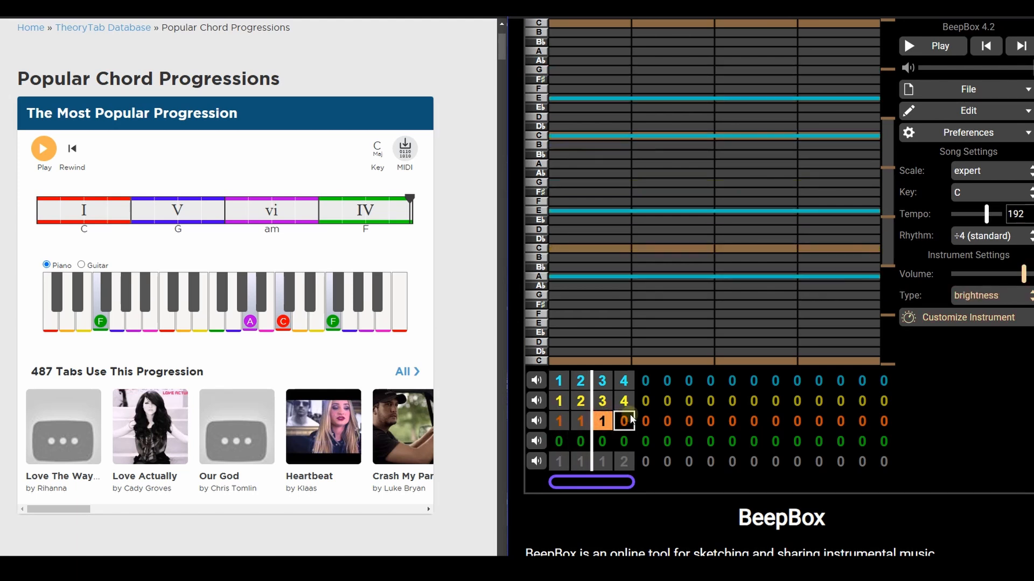
pyautogui.click(624, 421)
pyautogui.click(626, 420)
# - Try the dark strike preset on the third channel, ending with its instrument type set to goblins
pyautogui.click(561, 423)
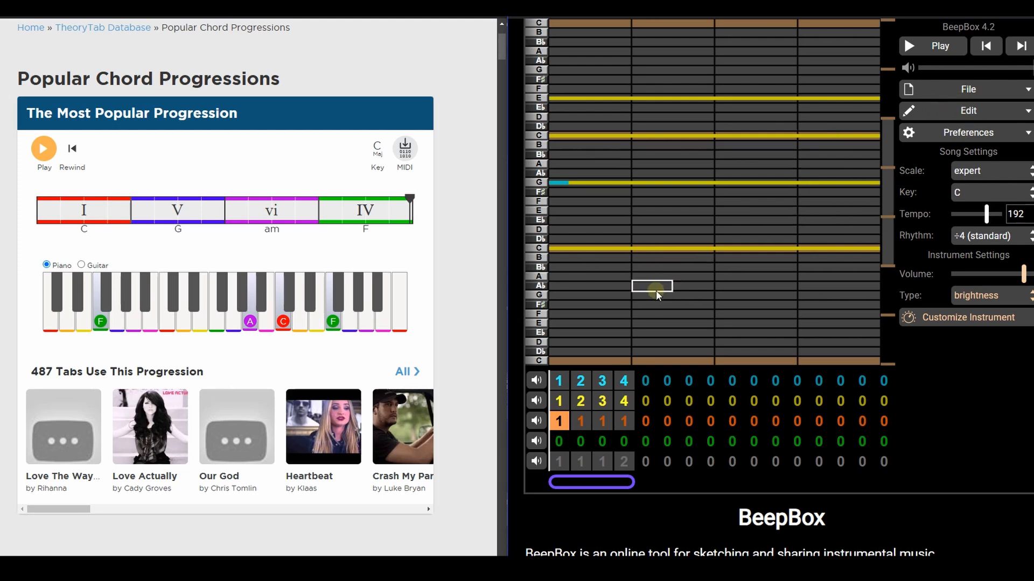
pyautogui.click(990, 296)
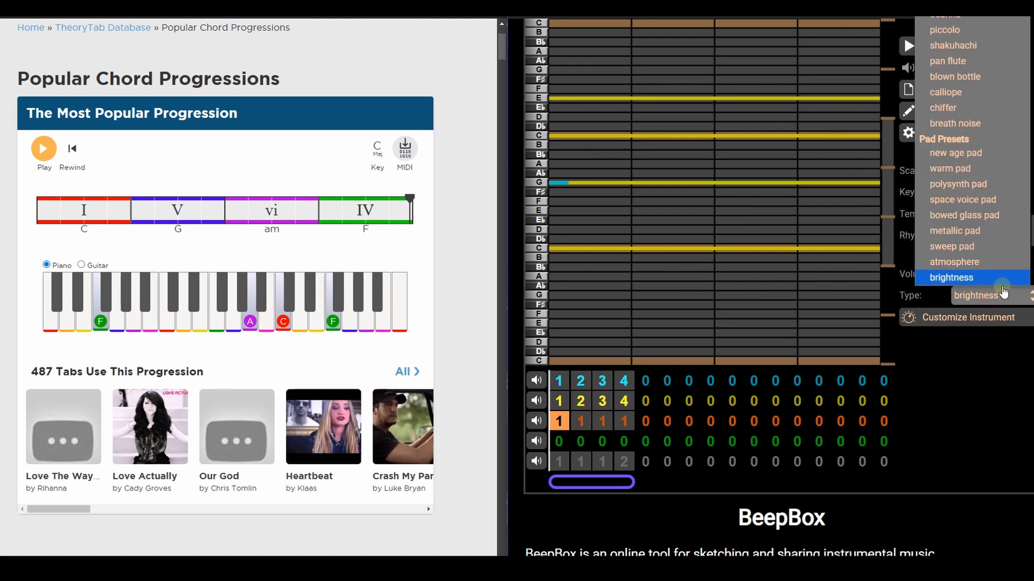
pyautogui.scroll(-4, 987, 269)
pyautogui.click(983, 239)
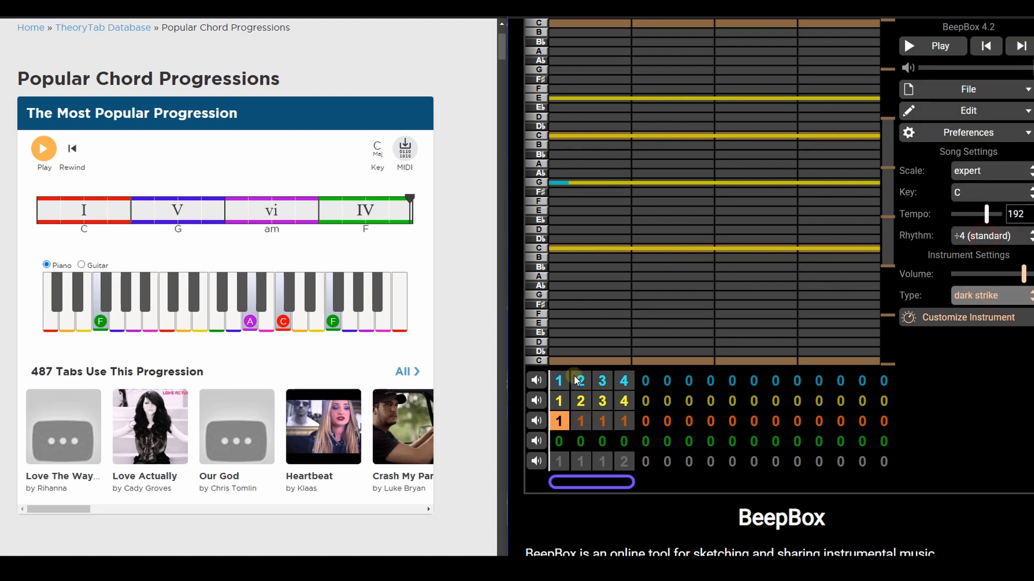
pyautogui.click(995, 299)
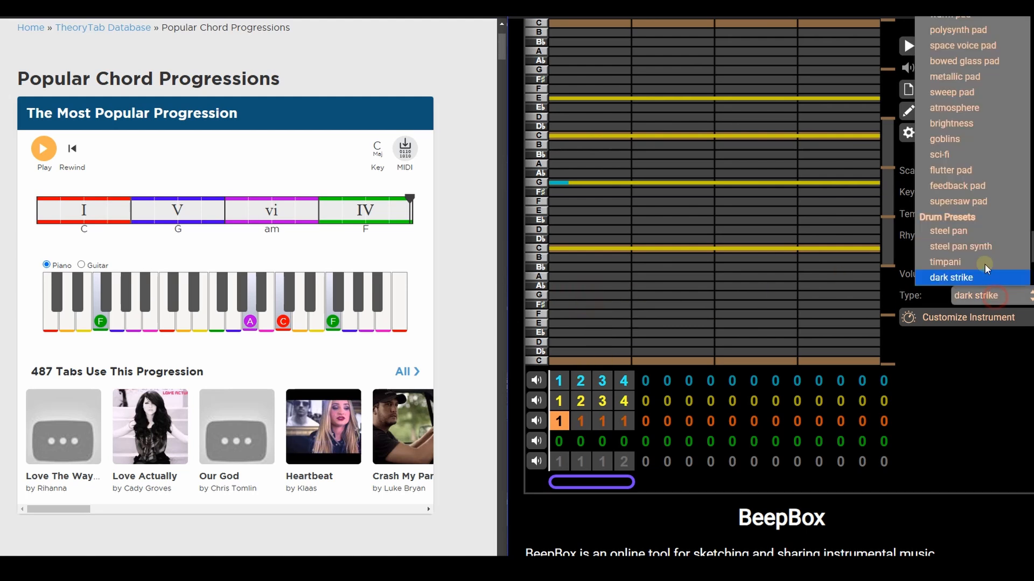
pyautogui.click(983, 151)
# - Add two rising groups of half-beat C, G and E notes to bar 1 of the third channel and preview them
pyautogui.moveTo(553, 314); pyautogui.dragTo(586, 319)
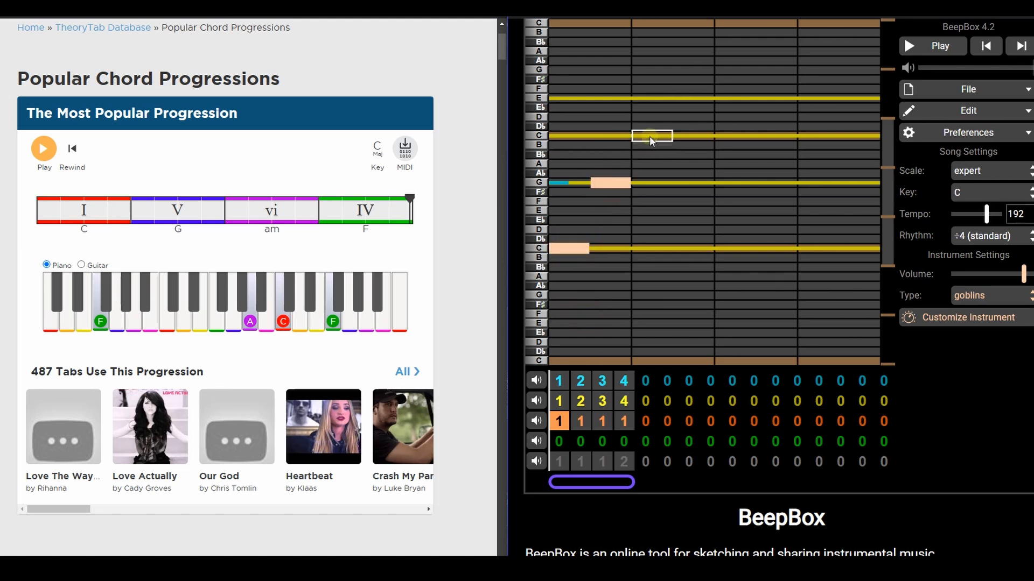
pyautogui.click(748, 251)
pyautogui.click(644, 140)
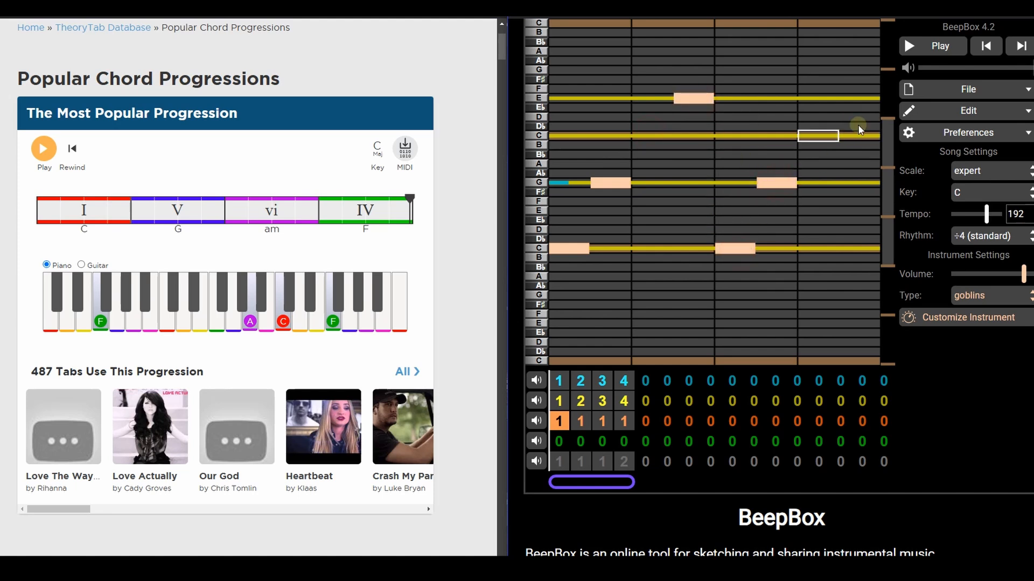
pyautogui.click(918, 48)
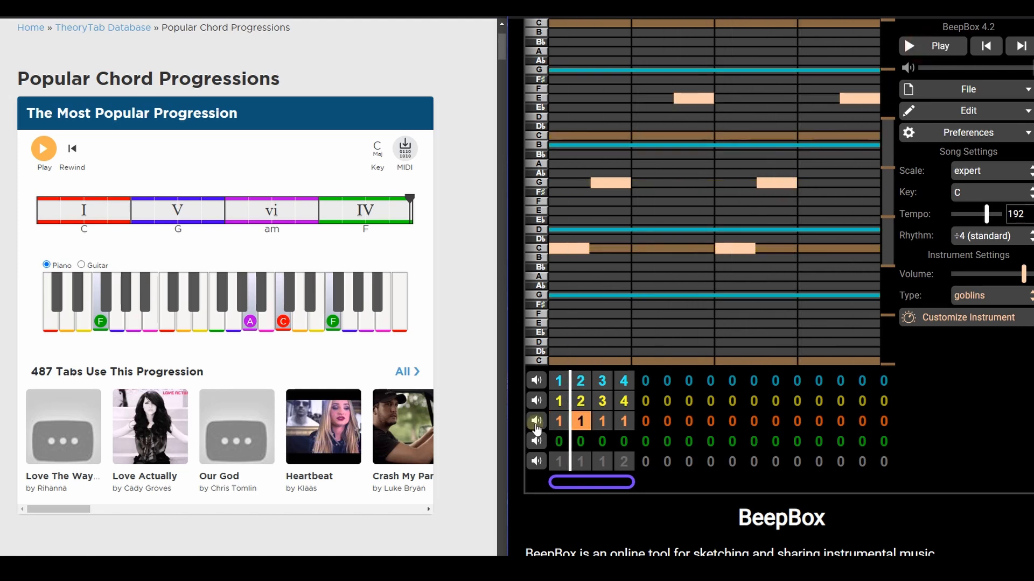
# - Assign patterns 2, 3 and 4 to bars 2, 3 and 4 of the third channel
pyautogui.click(583, 419)
pyautogui.click(603, 420)
pyautogui.press('2')
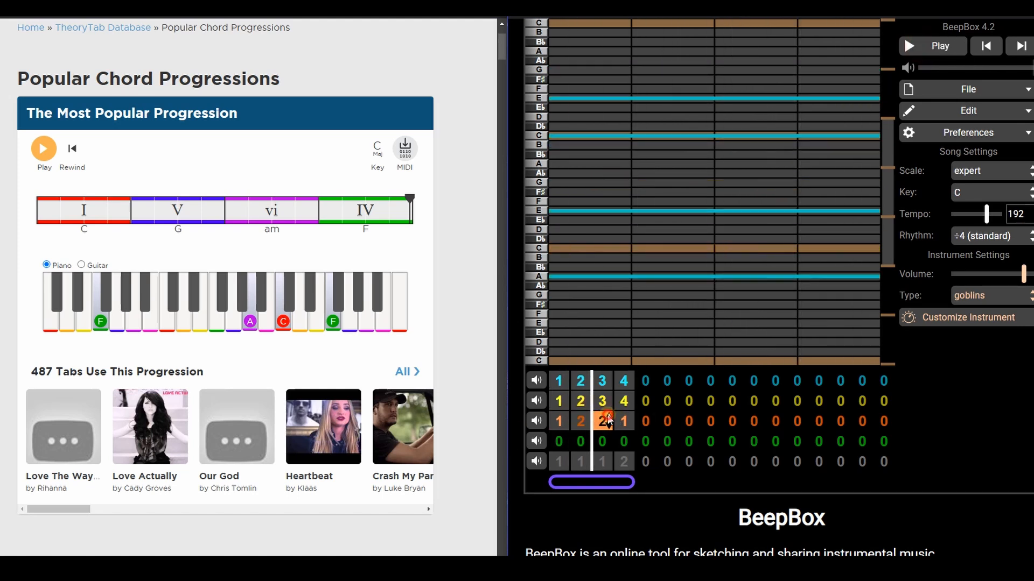
pyautogui.press('3')
pyautogui.click(625, 421)
pyautogui.press('3')
# - Add half-beat chord notes to the third channel, using G, D and B in bar 2 and A, E and C in bar 3
pyautogui.click(583, 423)
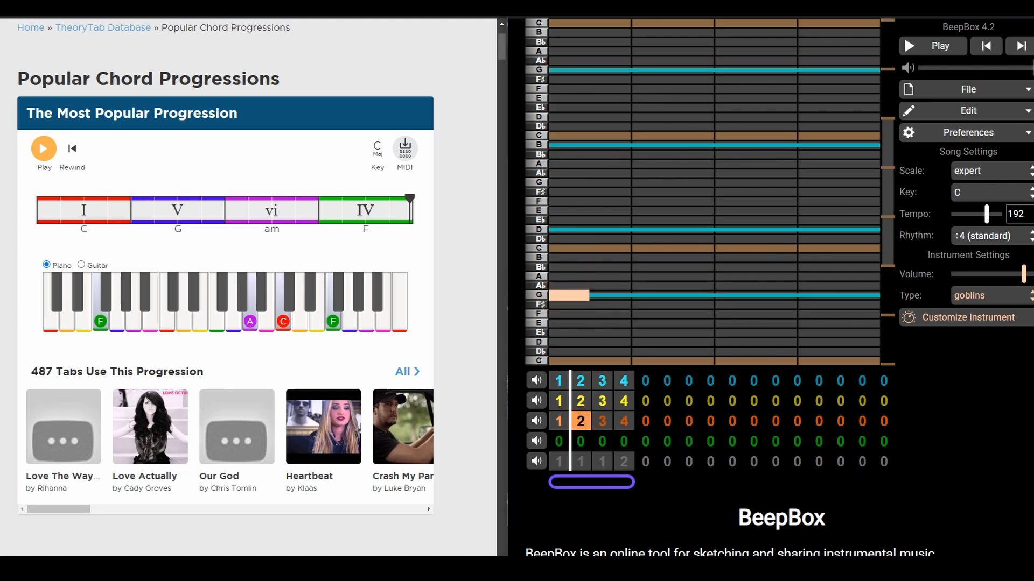
pyautogui.click(603, 231)
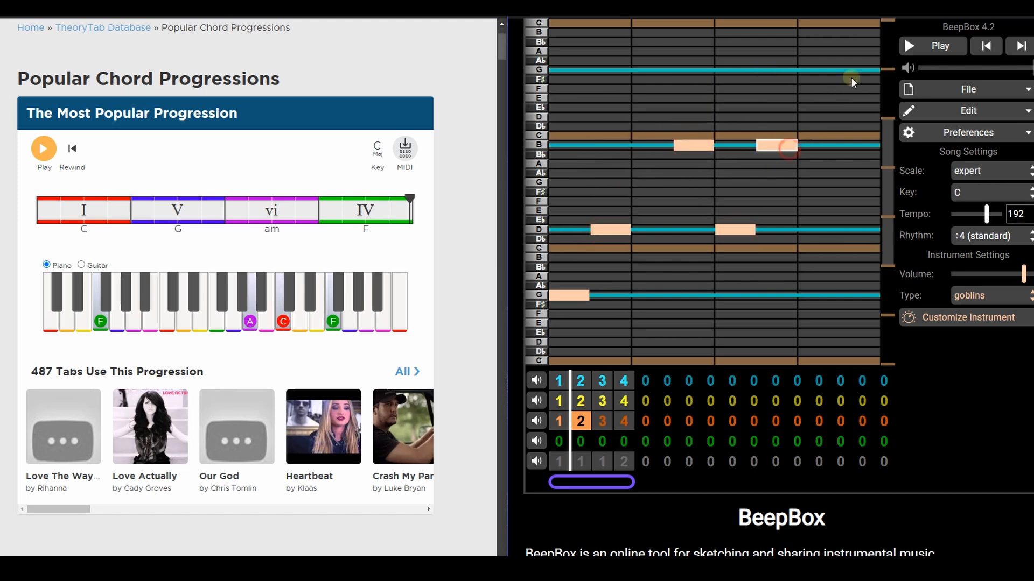
pyautogui.click(599, 426)
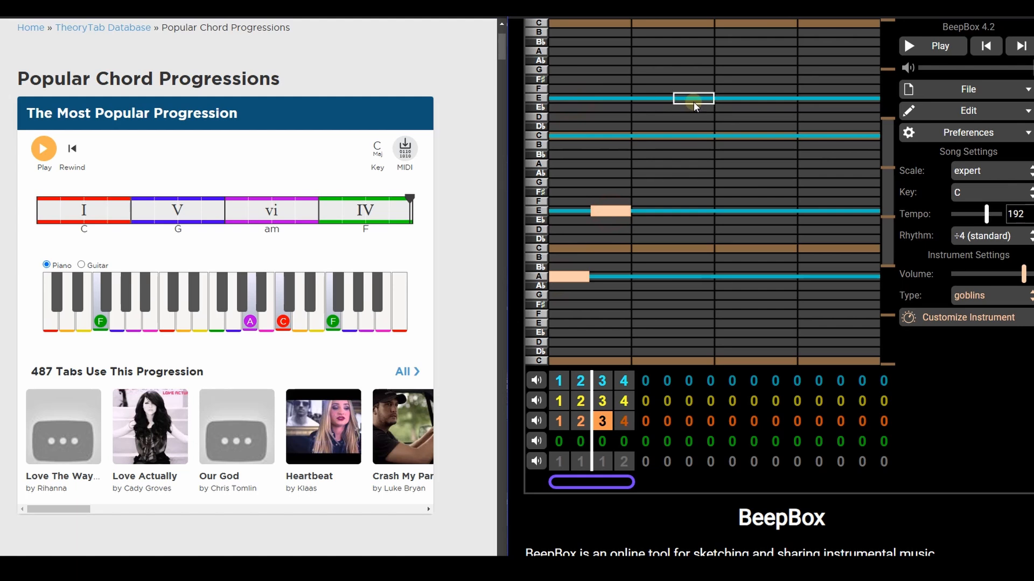
pyautogui.click(789, 133)
pyautogui.click(857, 99)
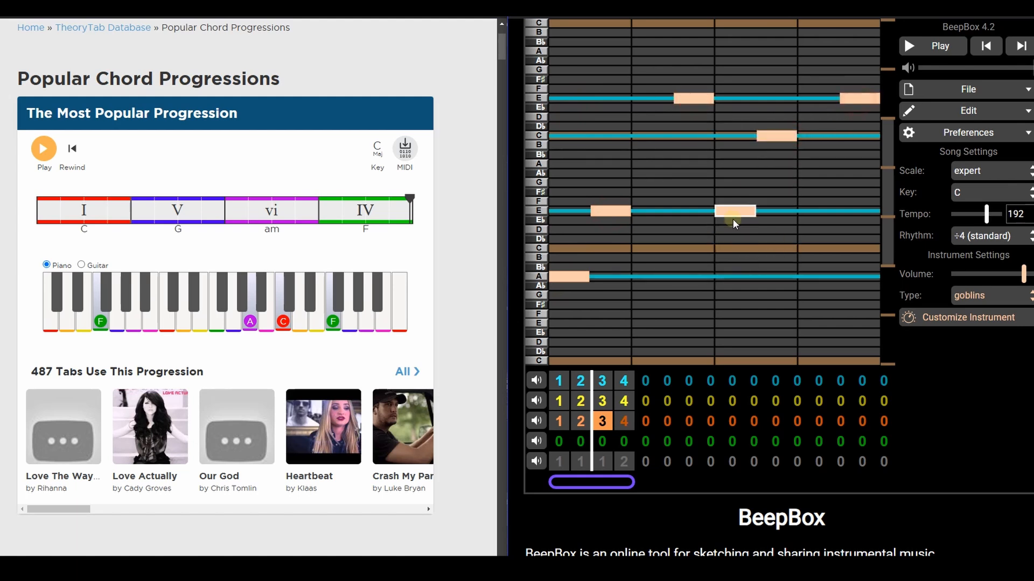
# - Add half-beat notes low F, A, C and A to bar 4 of the third channel, following the F chord
pyautogui.click(621, 424)
pyautogui.click(563, 319)
pyautogui.click(626, 159)
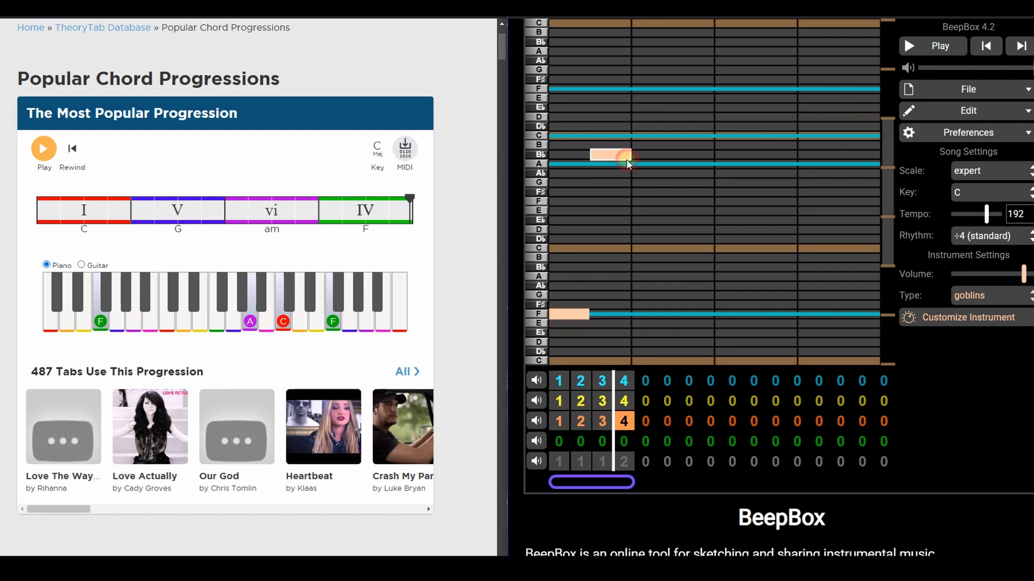
pyautogui.click(618, 162)
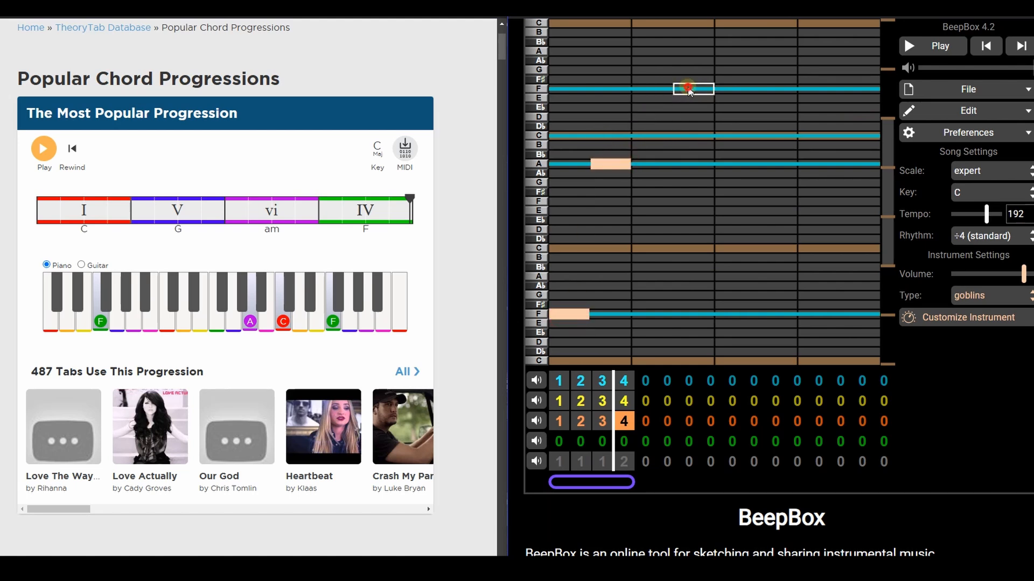
pyautogui.click(697, 134)
pyautogui.click(749, 162)
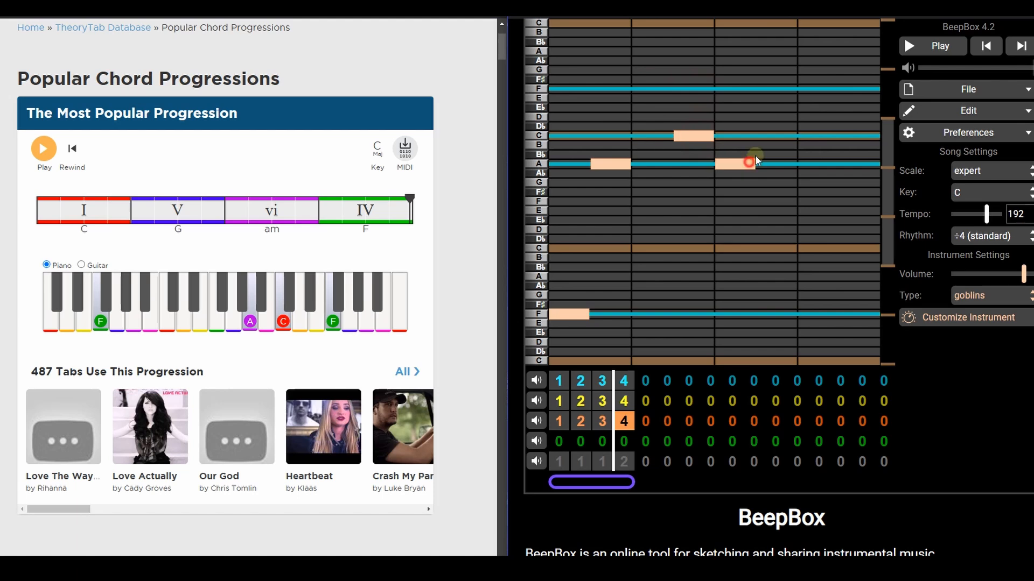
# - Play the song and change the third channel's instrument type to dulcimer
pyautogui.click(949, 45)
pyautogui.click(981, 296)
pyautogui.scroll(12, 968, 141)
pyautogui.scroll(8, 1010, 131)
pyautogui.click(1001, 51)
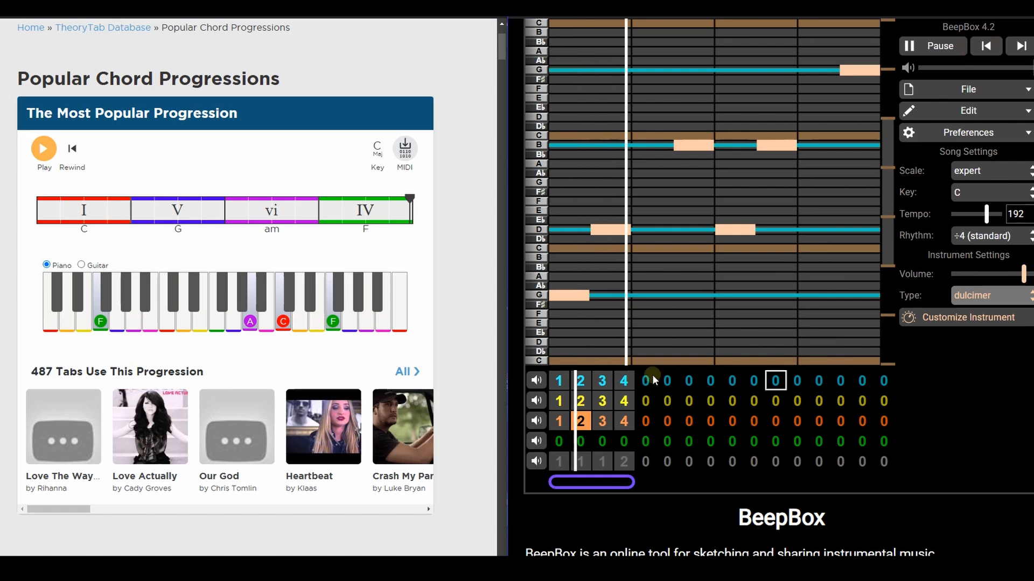
# - Try FM organ, triangle wave and square wave as the third channel's instrument while the song plays
pyautogui.click(990, 296)
pyautogui.click(977, 104)
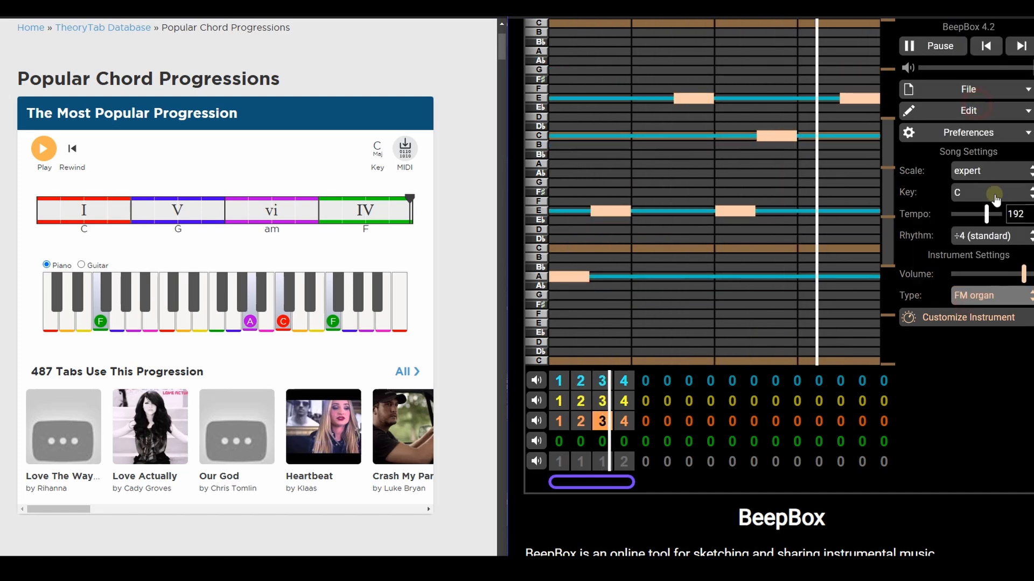
pyautogui.click(985, 295)
pyautogui.click(985, 60)
pyautogui.click(996, 296)
pyautogui.click(994, 198)
pyautogui.click(991, 296)
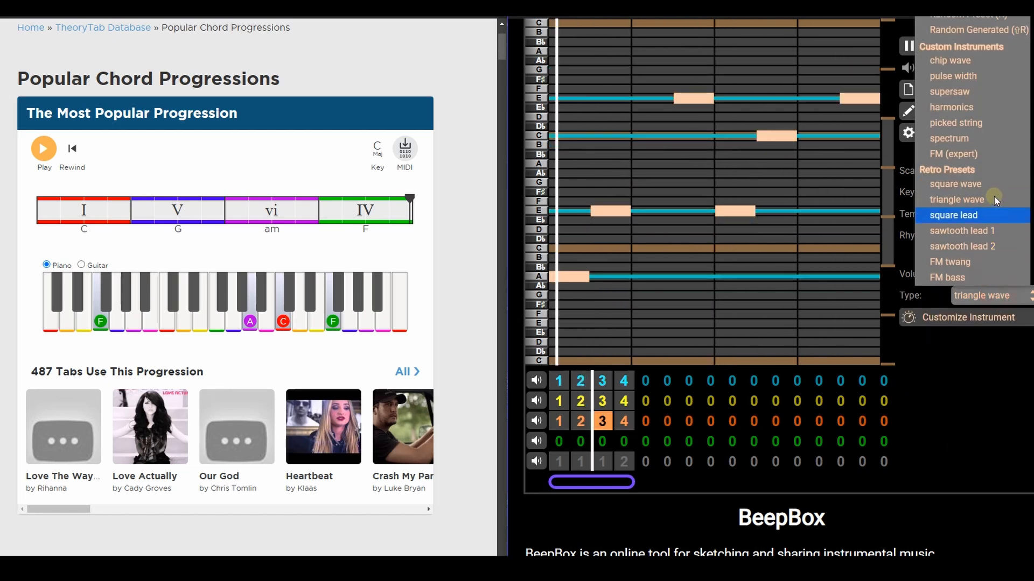
pyautogui.click(993, 184)
# - Set the third channel's instrument type to FM bass and pause the song
pyautogui.click(991, 296)
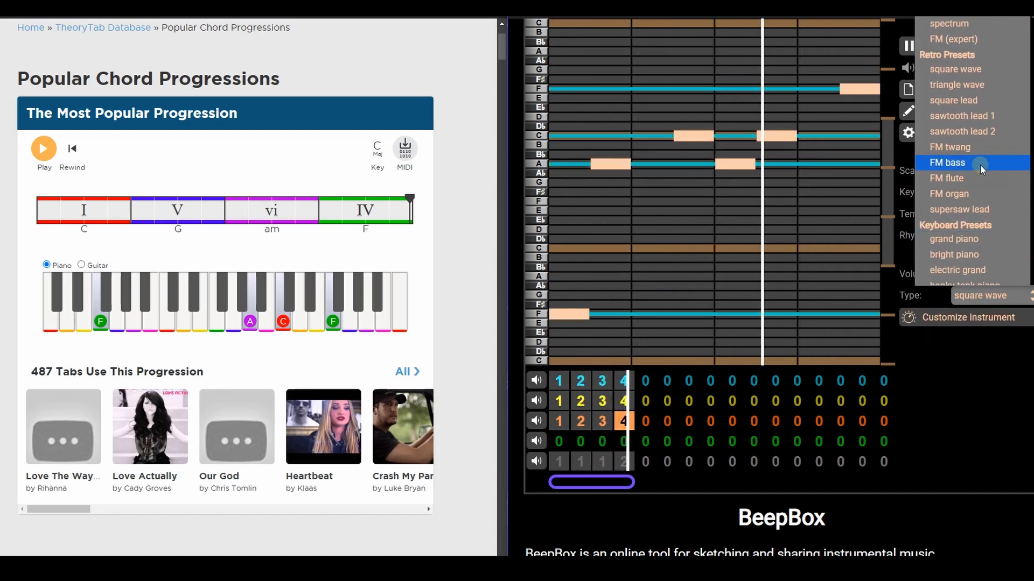
pyautogui.click(980, 163)
pyautogui.click(990, 293)
pyautogui.scroll(-3, 992, 241)
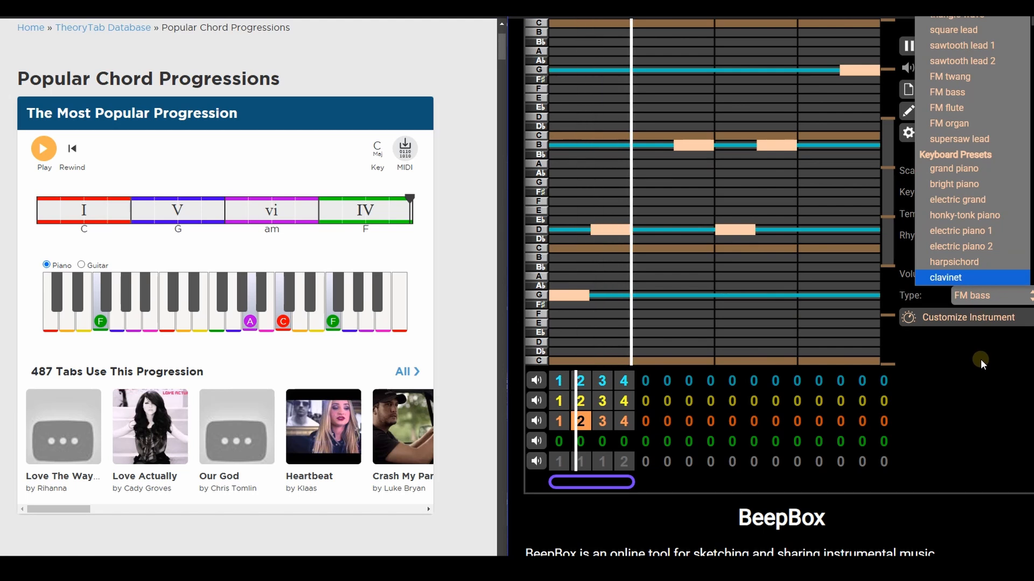
pyautogui.click(962, 370)
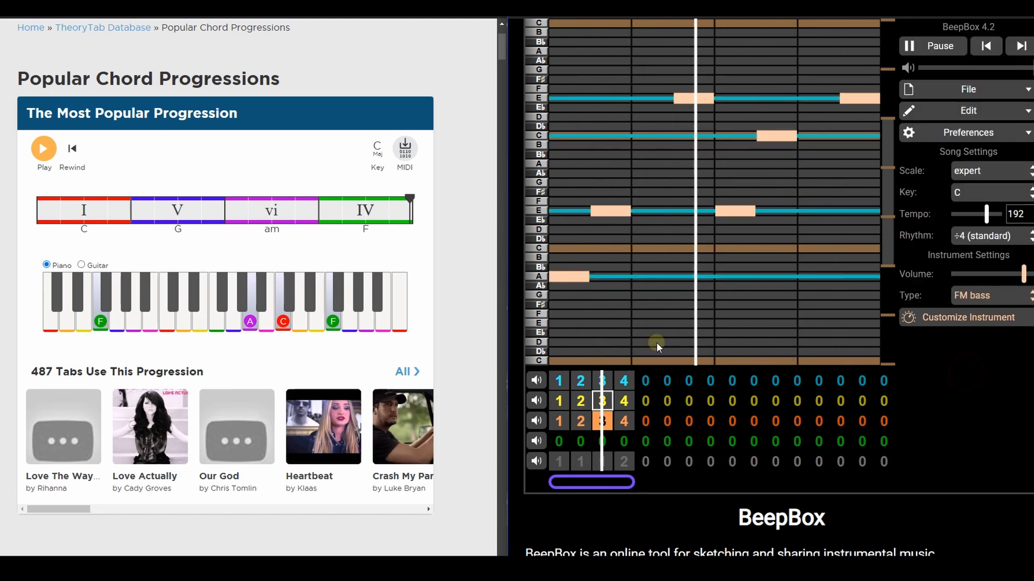
pyautogui.click(937, 47)
# - Set the second channel's instrument type to nylon guitar
pyautogui.click(579, 441)
pyautogui.click(557, 404)
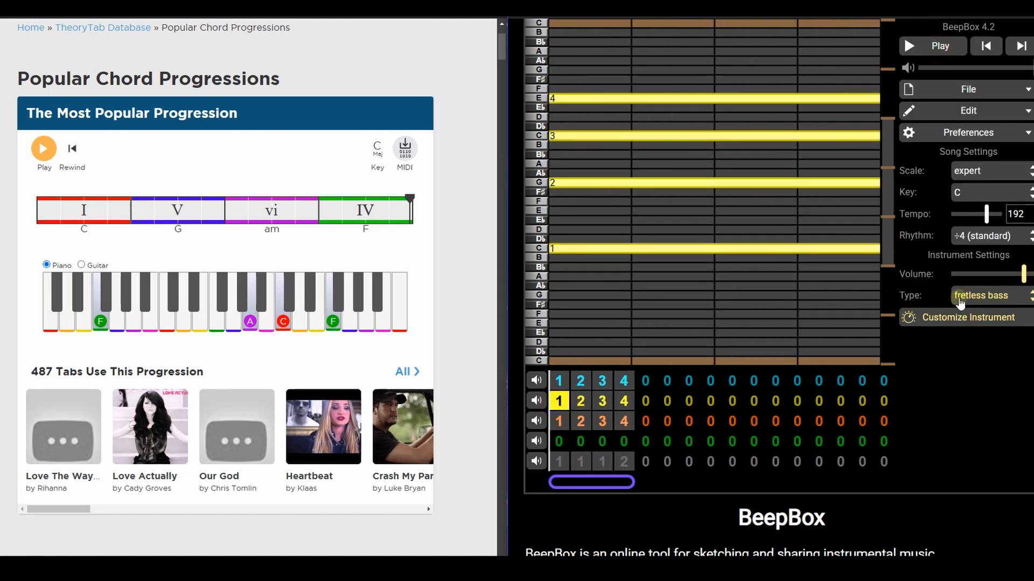
pyautogui.click(984, 295)
pyautogui.click(949, 405)
pyautogui.click(981, 295)
pyautogui.click(971, 139)
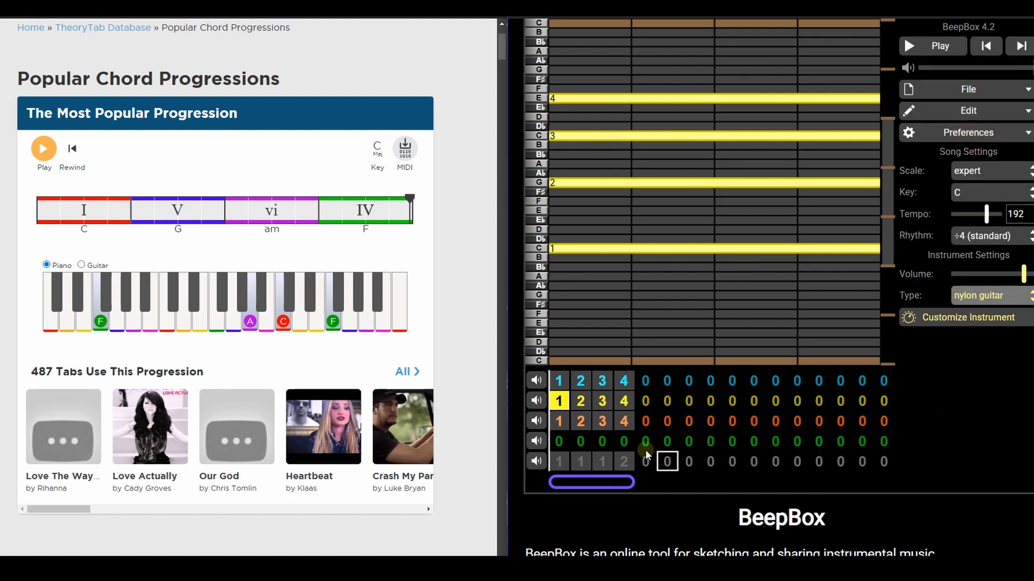
# - Play the song while checking the patterns in the first three channels, and pause it
pyautogui.click(559, 381)
pyautogui.click(952, 46)
pyautogui.press('Down')
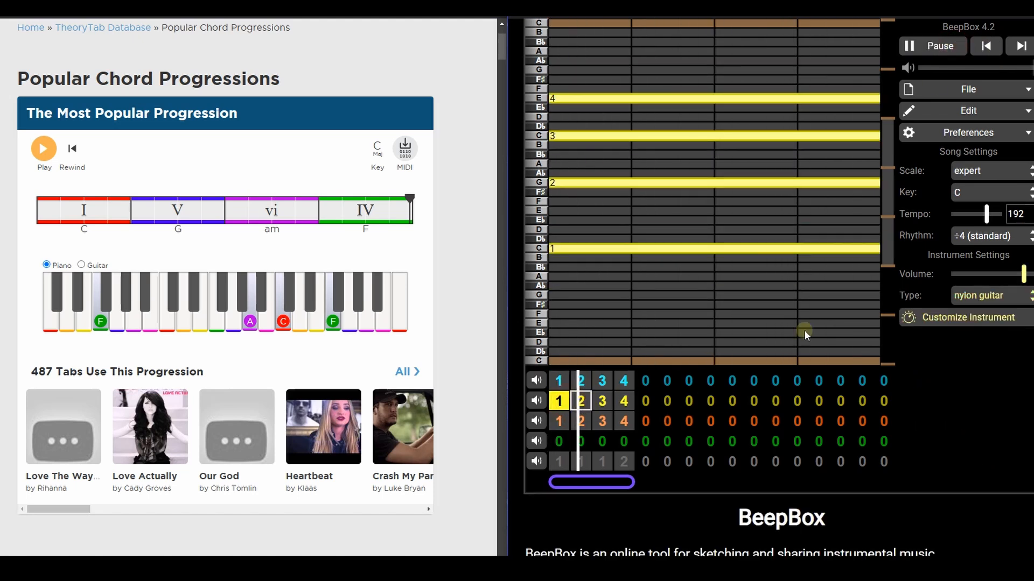
pyautogui.click(584, 401)
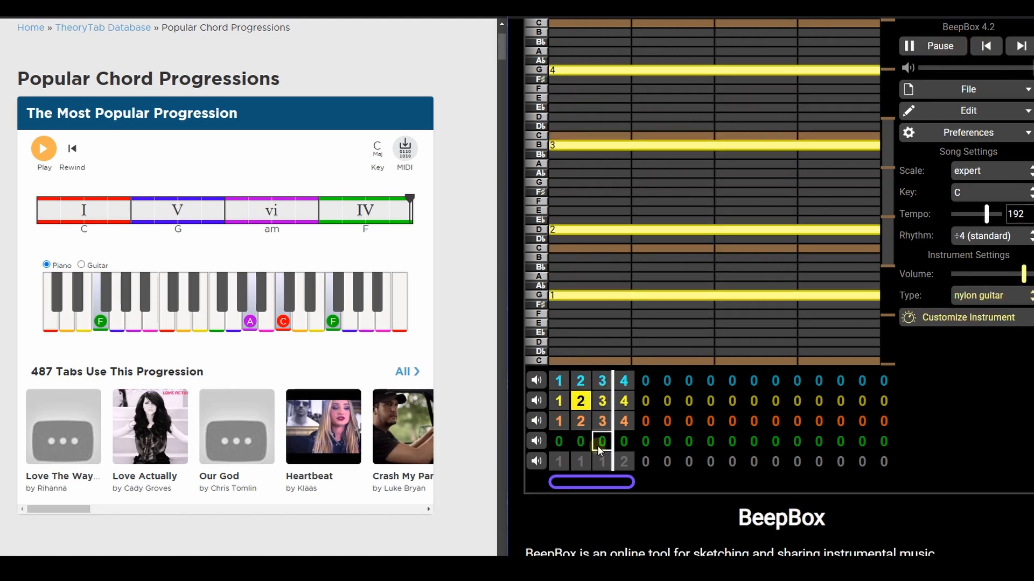
pyautogui.click(603, 421)
pyautogui.click(602, 380)
pyautogui.press('space')
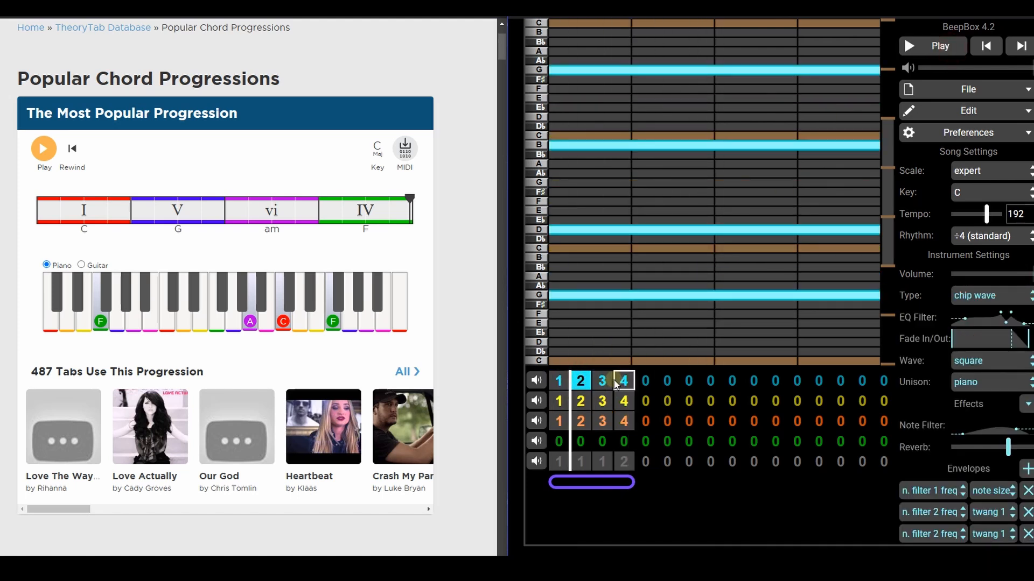
# - Delete the G, D, B and G notes from bar 2 and the A, E, C and E notes from bar 3 of the first channel
pyautogui.moveTo(605, 298); pyautogui.dragTo(618, 77)
pyautogui.click(618, 74)
pyautogui.click(603, 382)
pyautogui.click(625, 277)
pyautogui.click(627, 214)
pyautogui.click(619, 135)
pyautogui.click(619, 99)
# - Delete the F, A, C and F chord notes from bar 4 of the first channel
pyautogui.click(623, 380)
pyautogui.moveTo(619, 278); pyautogui.dragTo(622, 319)
pyautogui.click(621, 318)
pyautogui.click(595, 163)
pyautogui.click(604, 135)
pyautogui.click(611, 88)
# - Play the song and try FM bass and pulse width as the second channel's instrument
pyautogui.press('space')
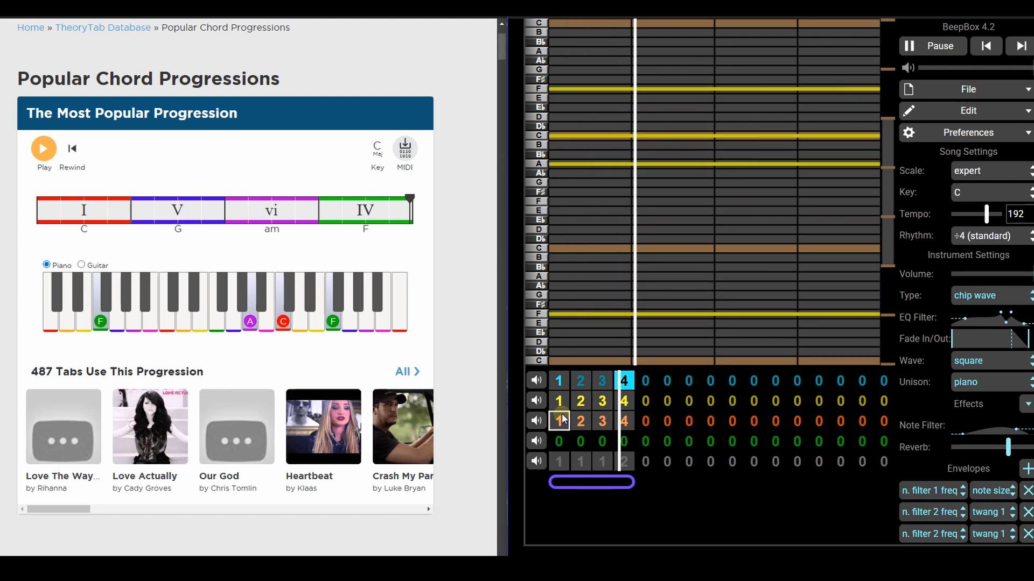
pyautogui.click(559, 401)
pyautogui.click(995, 295)
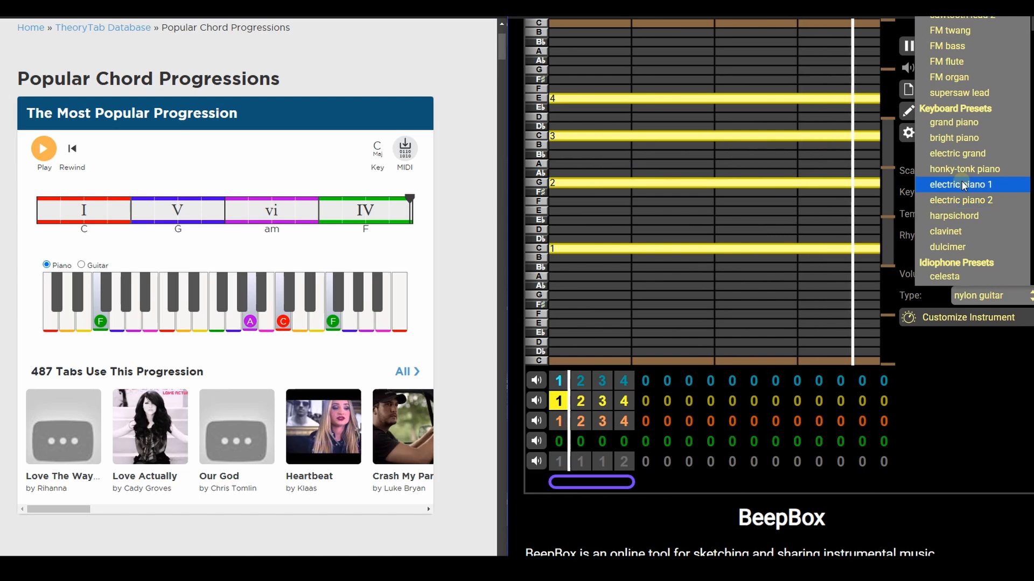
pyautogui.scroll(4, 961, 184)
pyautogui.click(976, 241)
pyautogui.click(990, 296)
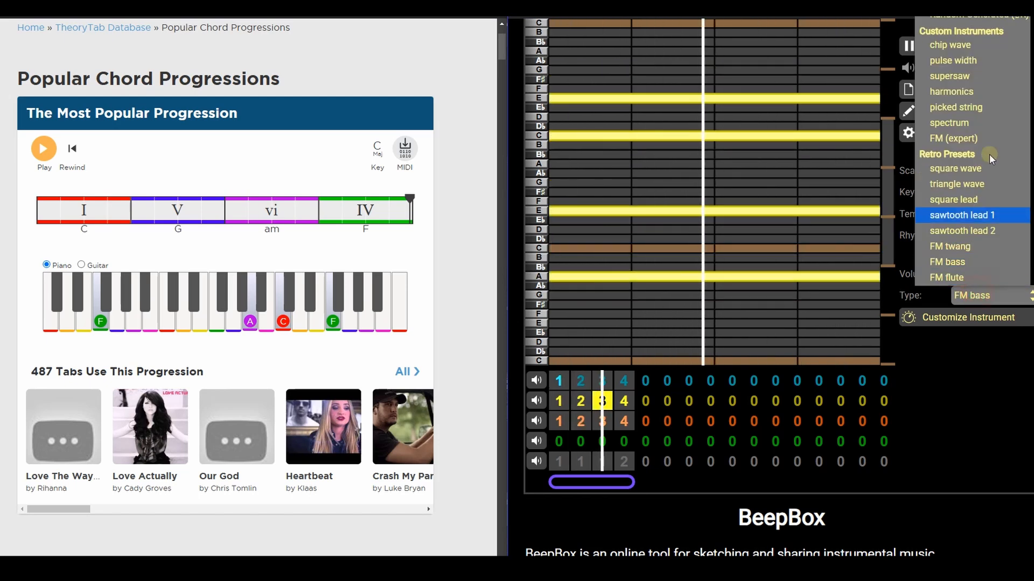
pyautogui.click(963, 60)
# - Try square wave, triangle wave and sawtooth lead 2 as the second channel's instrument
pyautogui.click(990, 295)
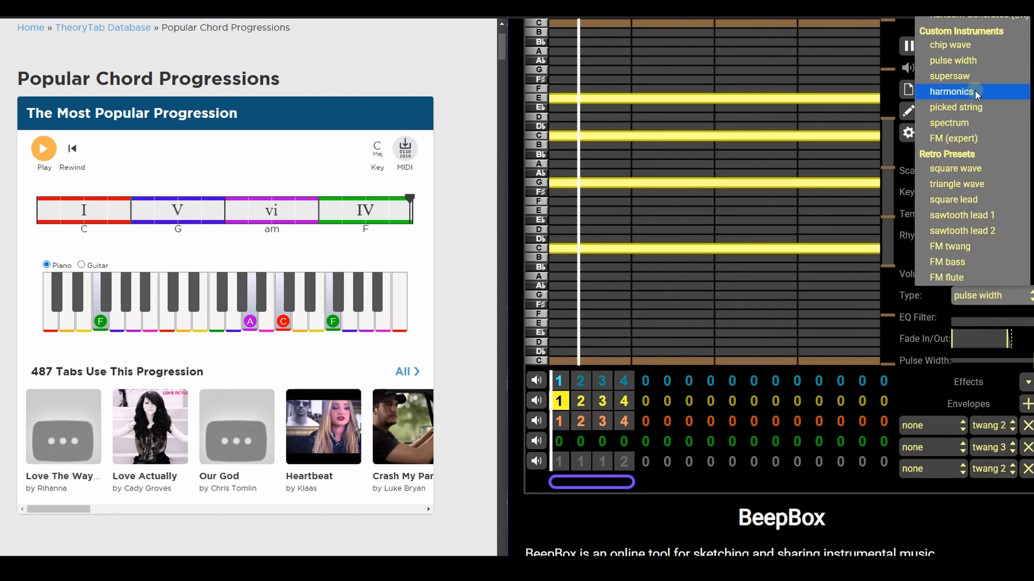
pyautogui.click(980, 168)
pyautogui.click(991, 296)
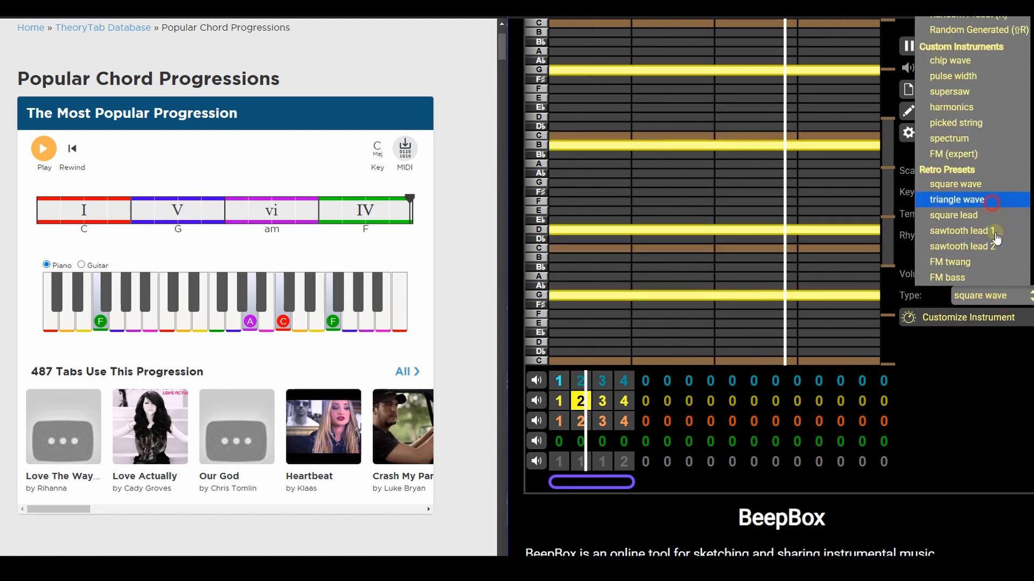
pyautogui.click(991, 200)
pyautogui.click(995, 295)
pyautogui.click(994, 246)
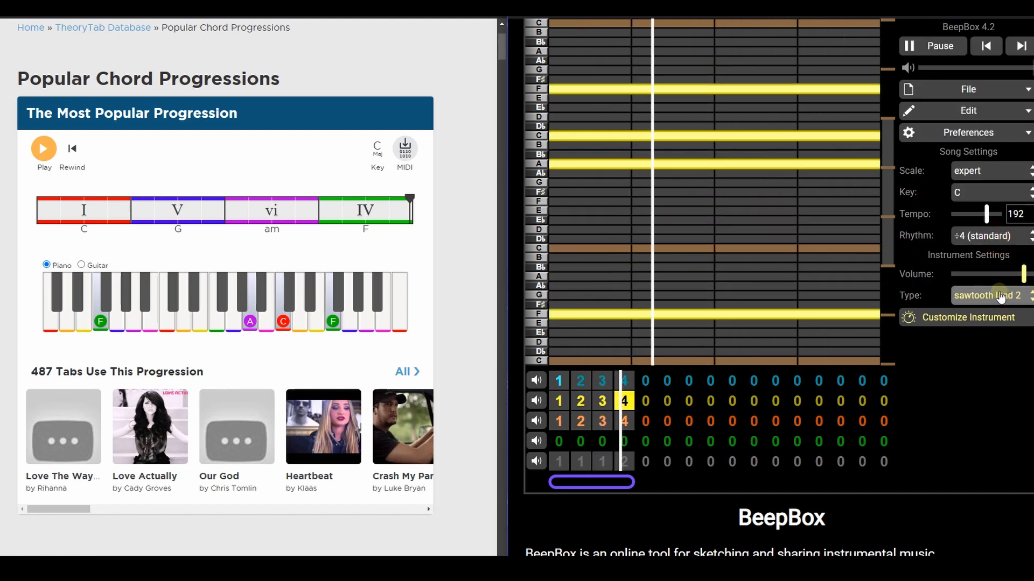
# - Try rain drop as the second channel's instrument
pyautogui.click(996, 295)
pyautogui.scroll(-5, 983, 195)
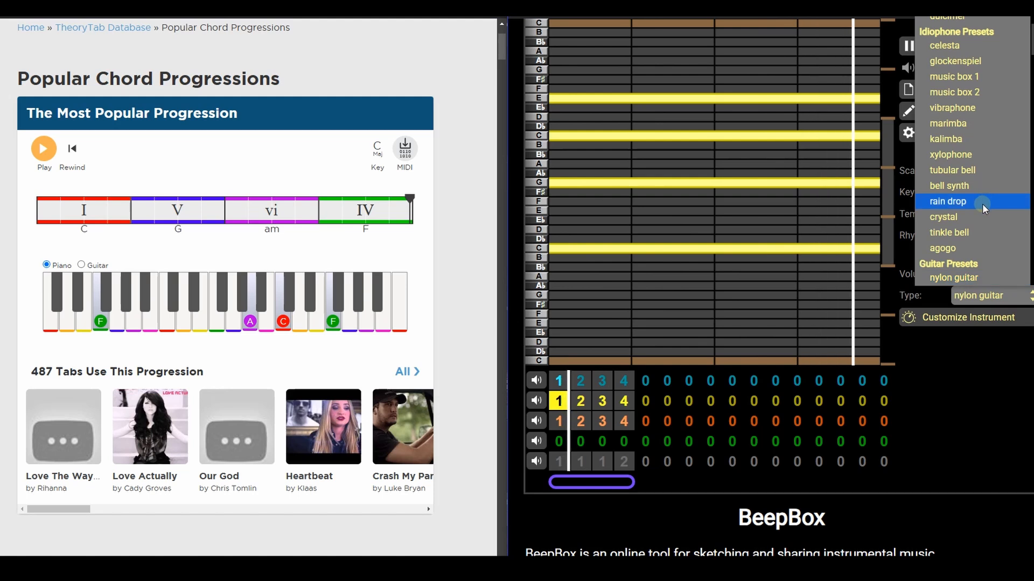
pyautogui.click(982, 204)
pyautogui.click(990, 296)
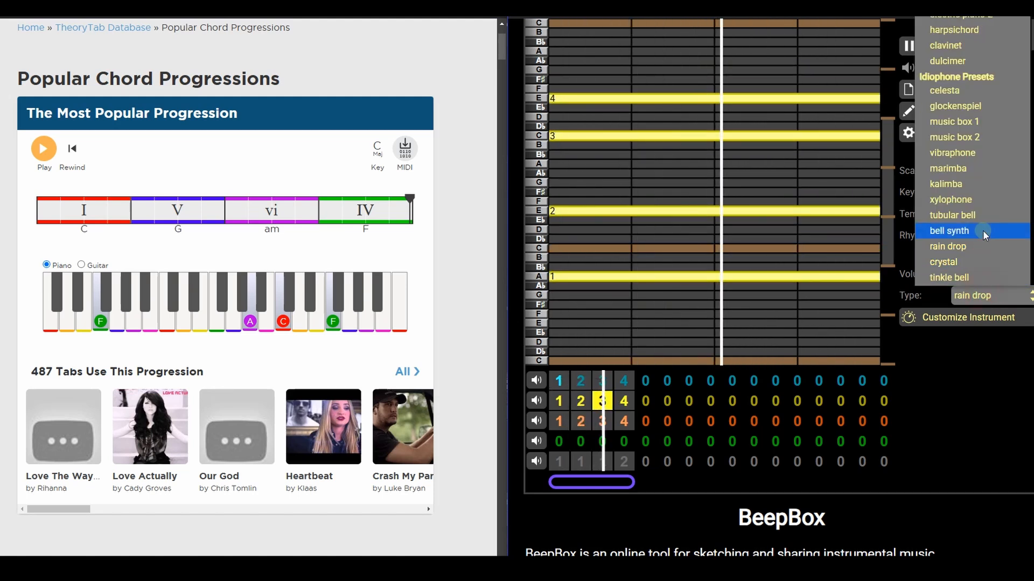
pyautogui.click(974, 382)
# - Mute the third channel and try overdrive guitar as the second channel's instrument
pyautogui.click(535, 421)
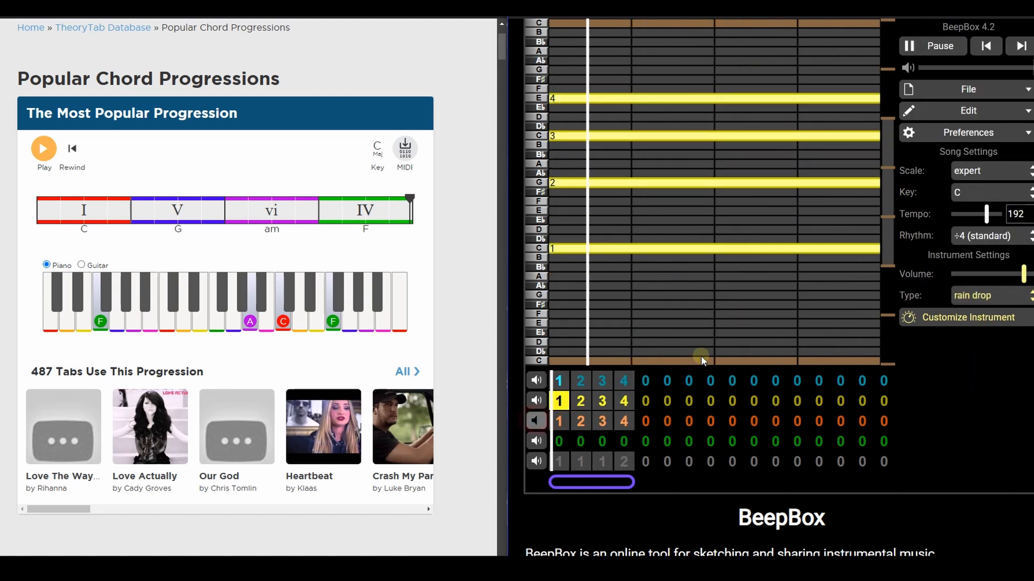
pyautogui.click(990, 295)
pyautogui.scroll(-5, 985, 248)
pyautogui.click(980, 223)
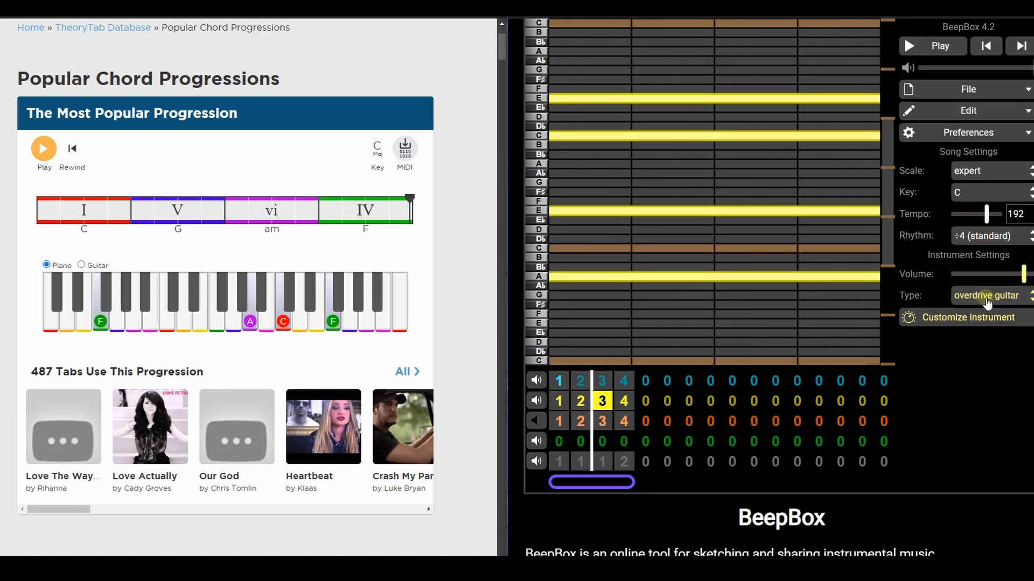
# - Set the second channel's instrument type to distortion guitar, play the song and unmute the third channel
pyautogui.click(987, 295)
pyautogui.scroll(-3, 978, 272)
pyautogui.click(985, 255)
pyautogui.press('space')
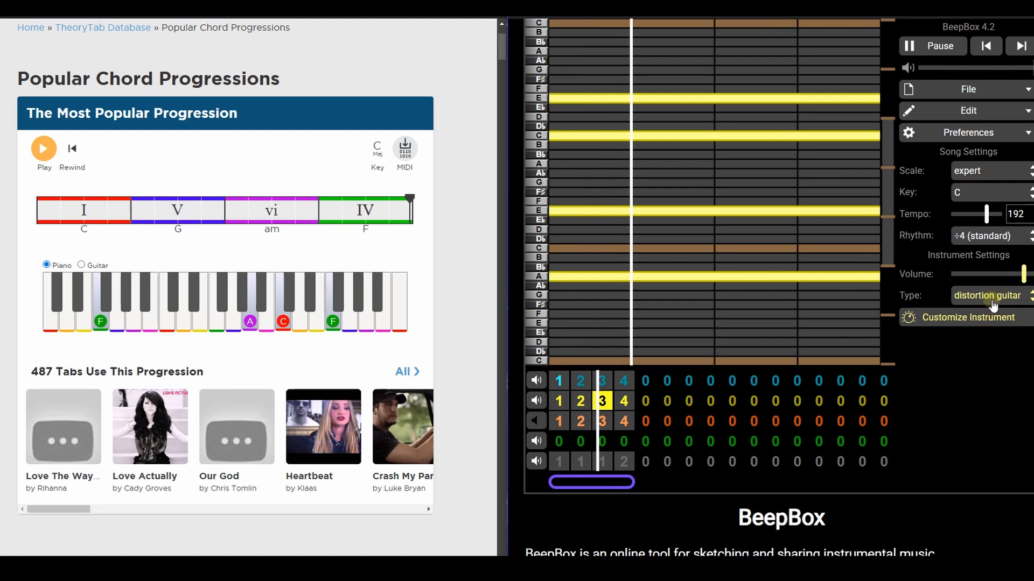
pyautogui.click(539, 425)
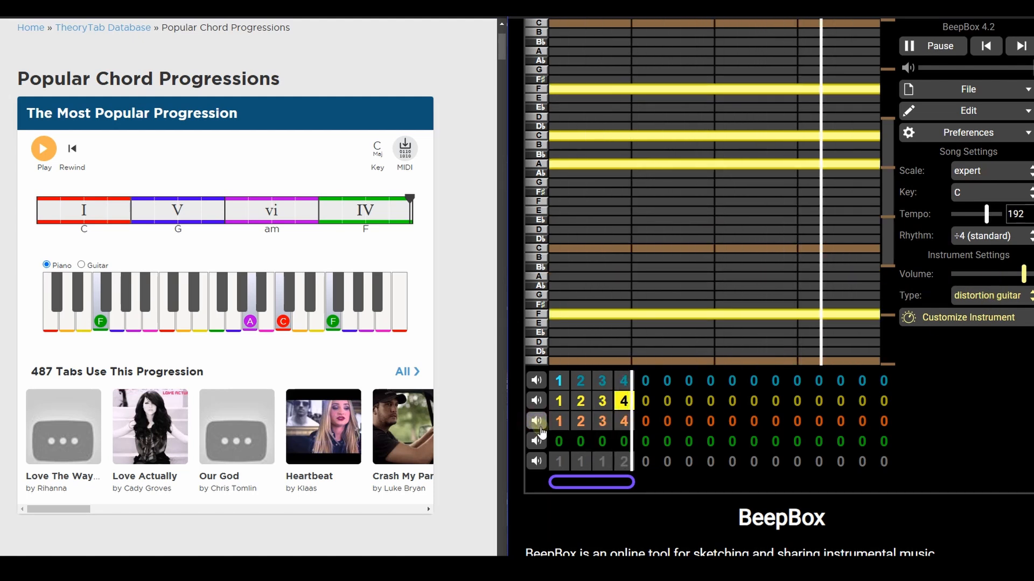
# - Stop playback and undo the recent note edits in bar 1 of the third channel
pyautogui.click(557, 423)
pyautogui.press('space')
pyautogui.click(978, 295)
pyautogui.click(1004, 382)
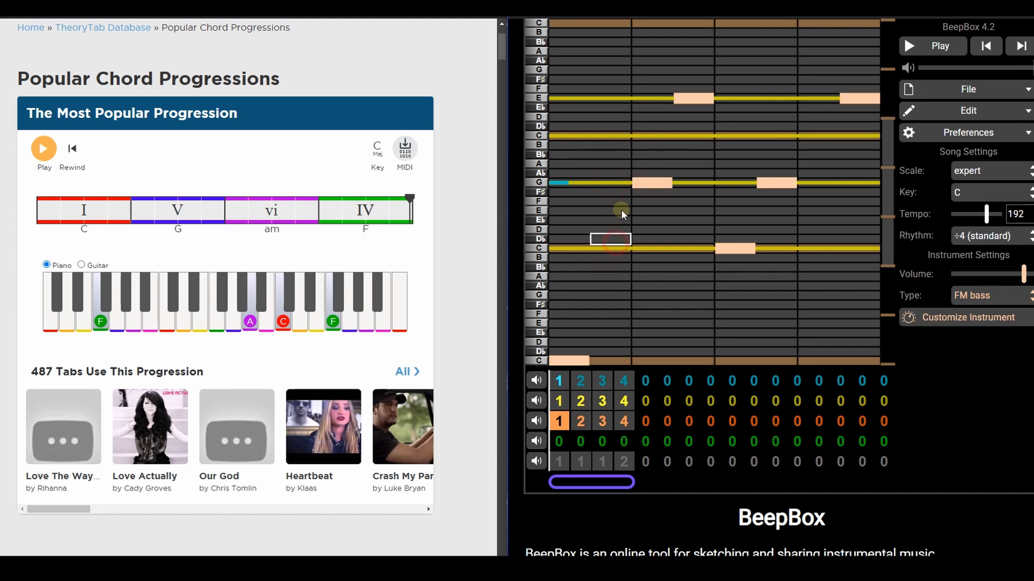
pyautogui.hotkey('ctrl', 'z')
pyautogui.hotkey('ctrl', 'z')
pyautogui.hotkey('ctrl', 'z')
pyautogui.hotkey('ctrl', 'z')
pyautogui.hotkey('ctrl', 'z')
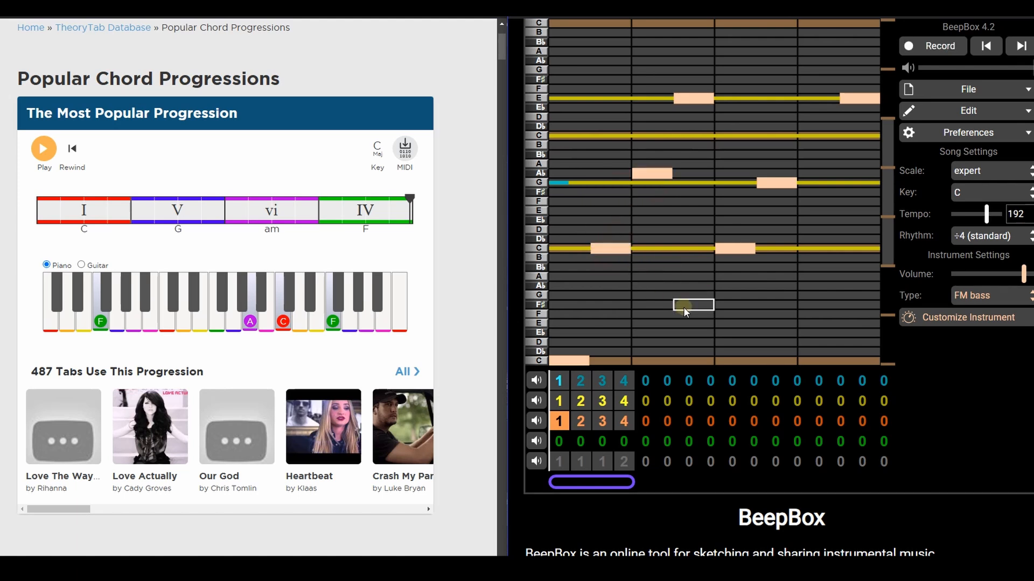
pyautogui.hotkey('ctrl', 'z')
pyautogui.hotkey('ctrl', 'z')
pyautogui.hotkey('ctrl', 'z')
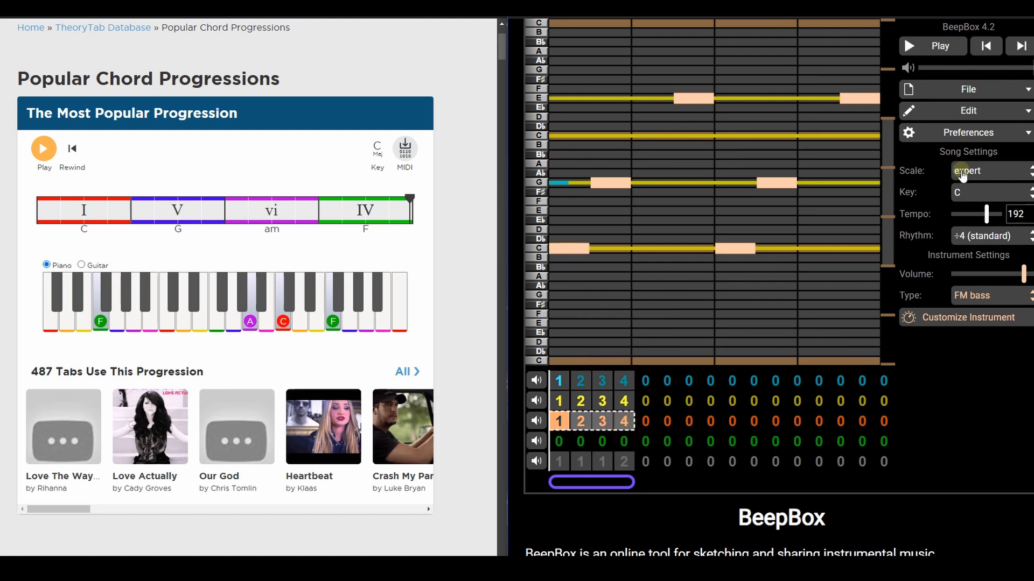
# - Move the notes in the third channel's four selected bars down one octave
pyautogui.click(964, 111)
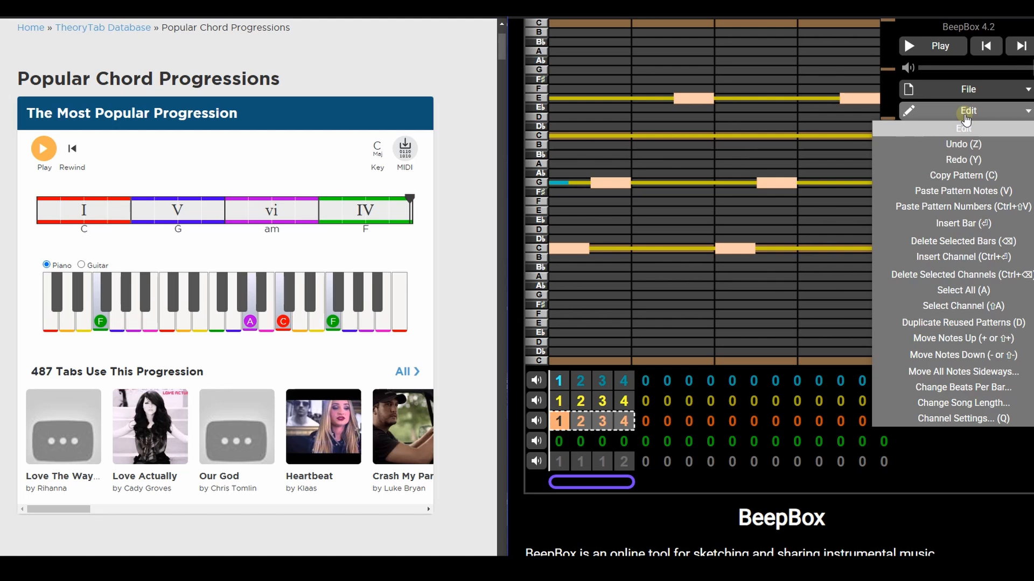
pyautogui.click(1022, 360)
pyautogui.press('-')
pyautogui.press('-')
pyautogui.press('-')
pyautogui.press('-')
pyautogui.press('-')
pyautogui.press('-')
pyautogui.press('-')
pyautogui.press('-')
pyautogui.press('-')
pyautogui.press('-')
pyautogui.press('-')
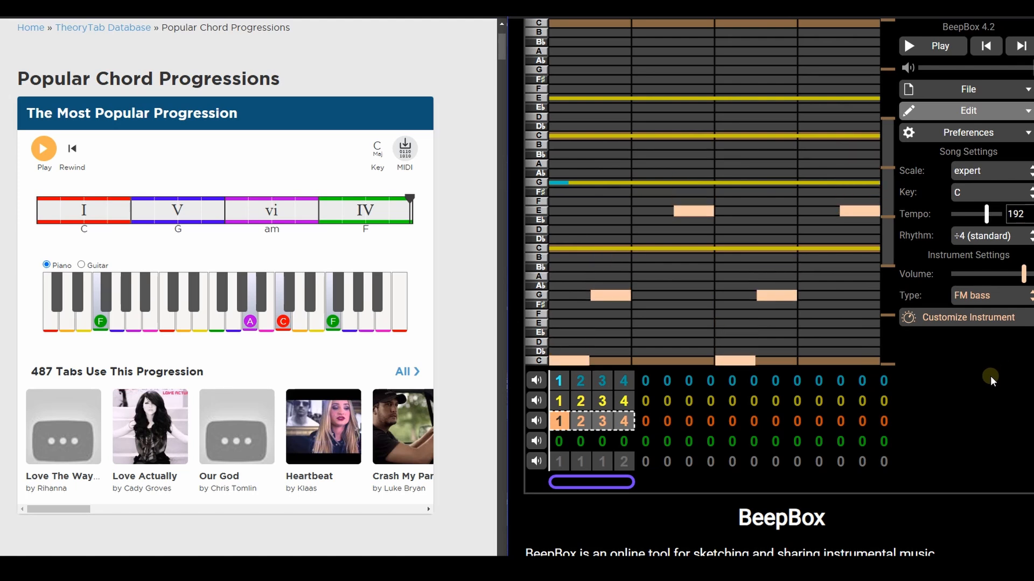
# - Play the song and mute the second channel to listen to the third channel
pyautogui.click(588, 418)
pyautogui.press('space')
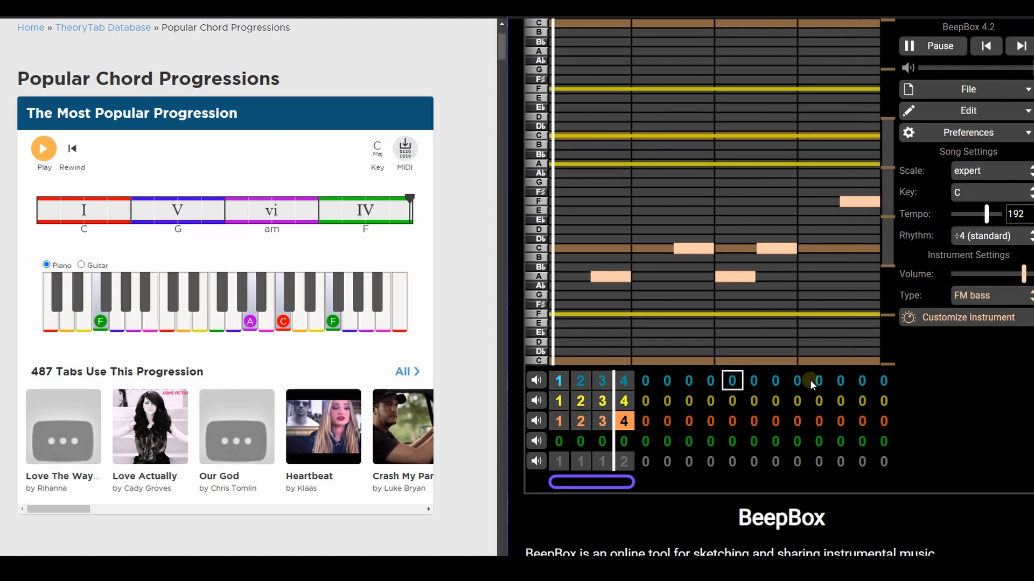
pyautogui.click(536, 400)
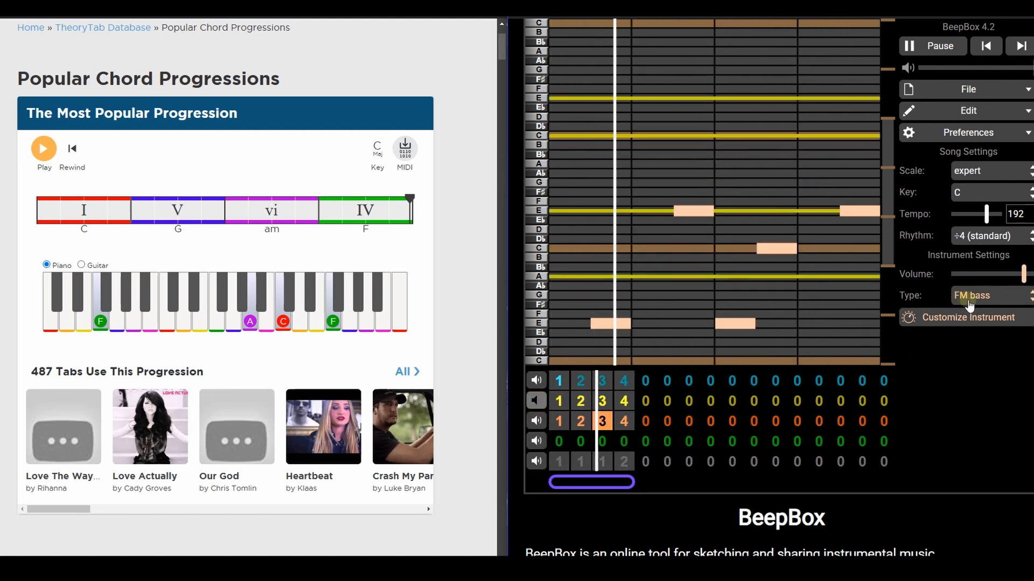
pyautogui.scroll(-2, 841, 204)
pyautogui.scroll(1, 897, 186)
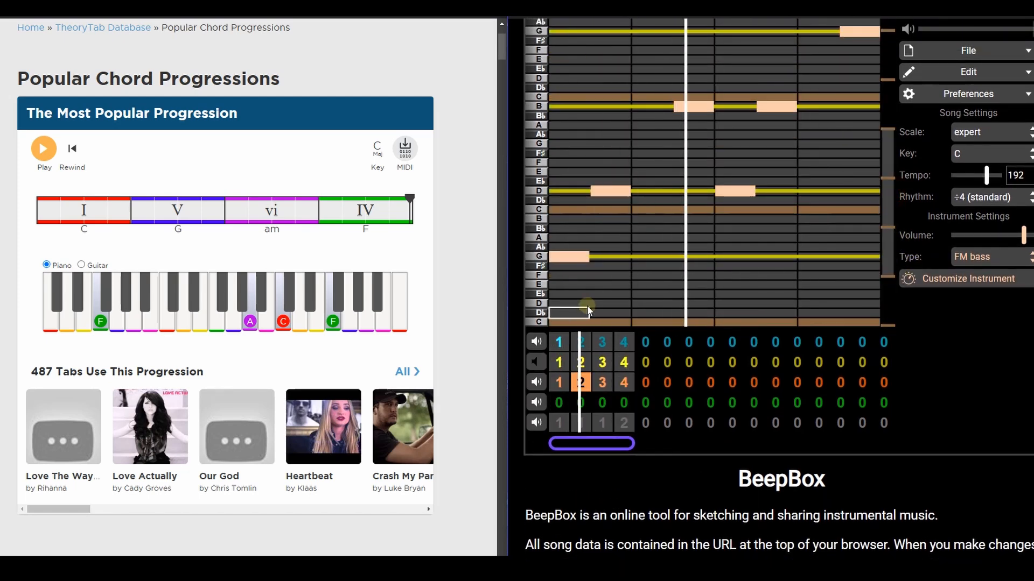
pyautogui.scroll(1, 573, 360)
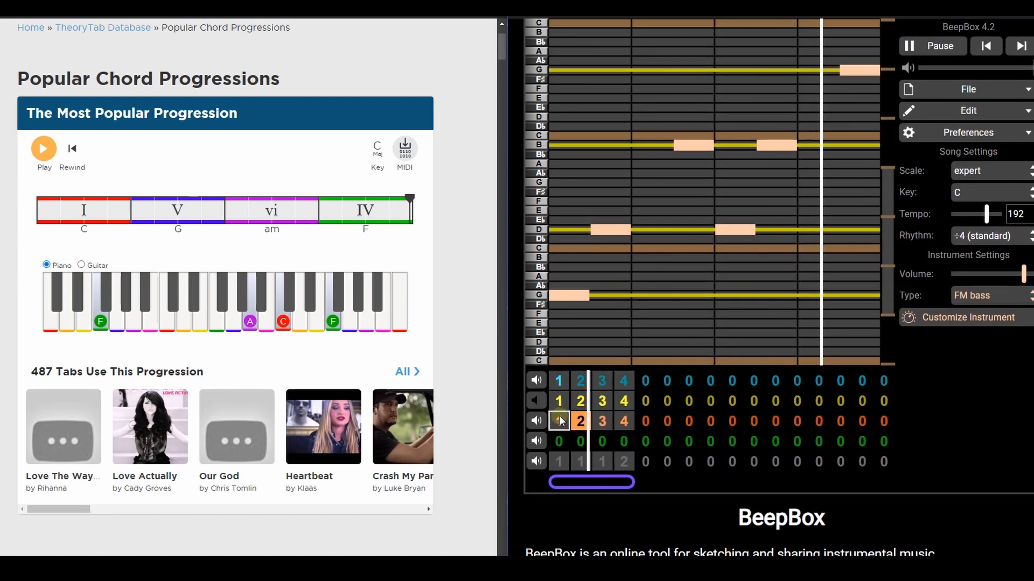
# - Set the third channel's instrument type to bass synth 1 and unmute the second channel
pyautogui.click(990, 295)
pyautogui.scroll(-6, 969, 161)
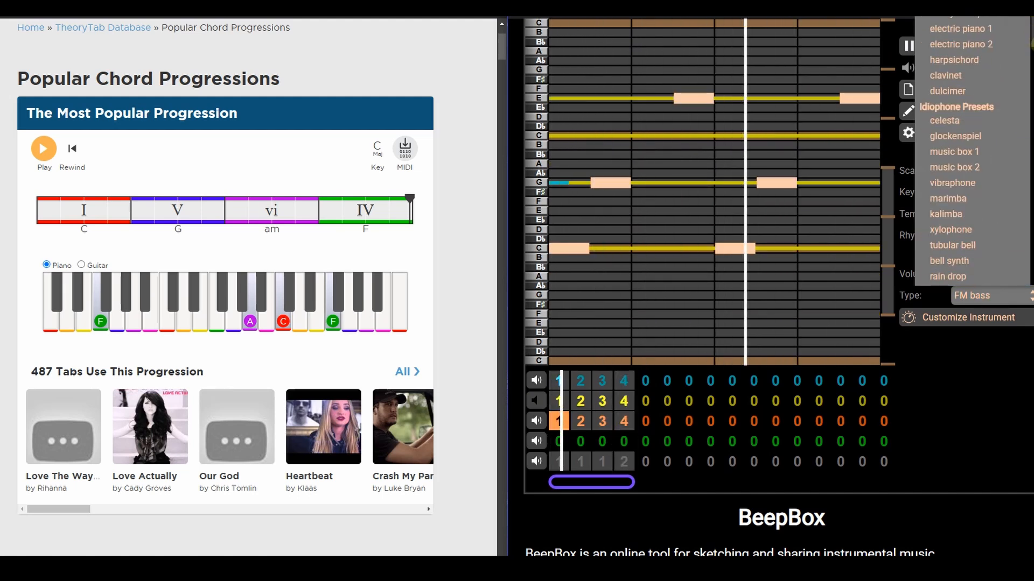
pyautogui.scroll(-3, 996, 108)
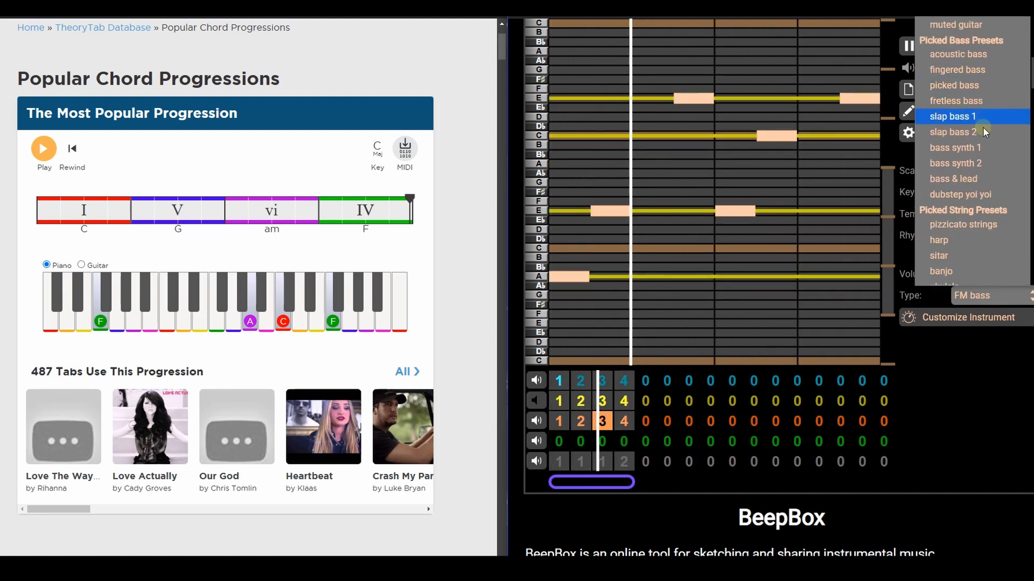
pyautogui.click(985, 152)
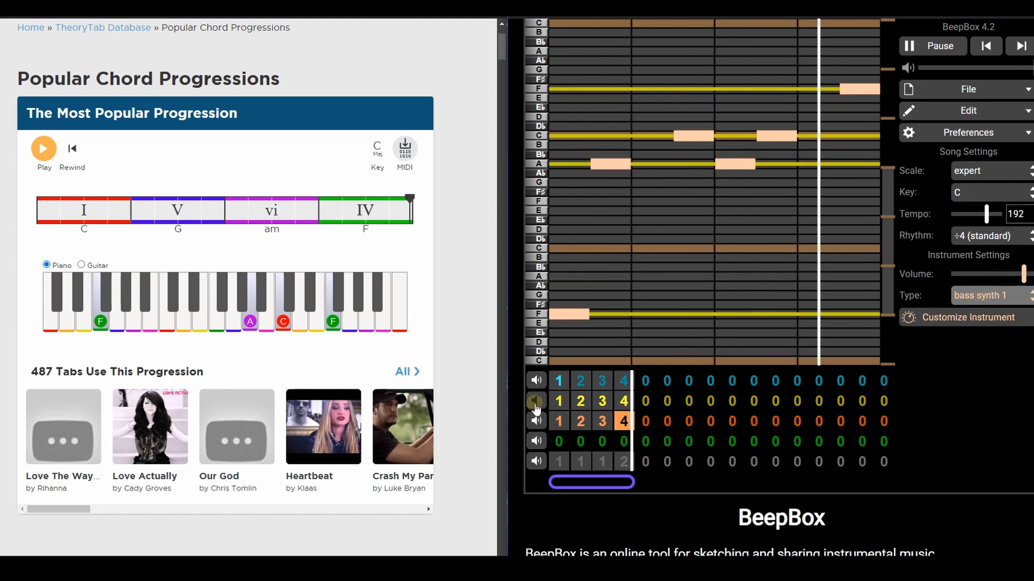
pyautogui.click(541, 403)
# - Try the PWM distortion preset as the second channel's instrument and play the song
pyautogui.click(557, 401)
pyautogui.click(987, 296)
pyautogui.scroll(-1, 993, 186)
pyautogui.scroll(-5, 992, 186)
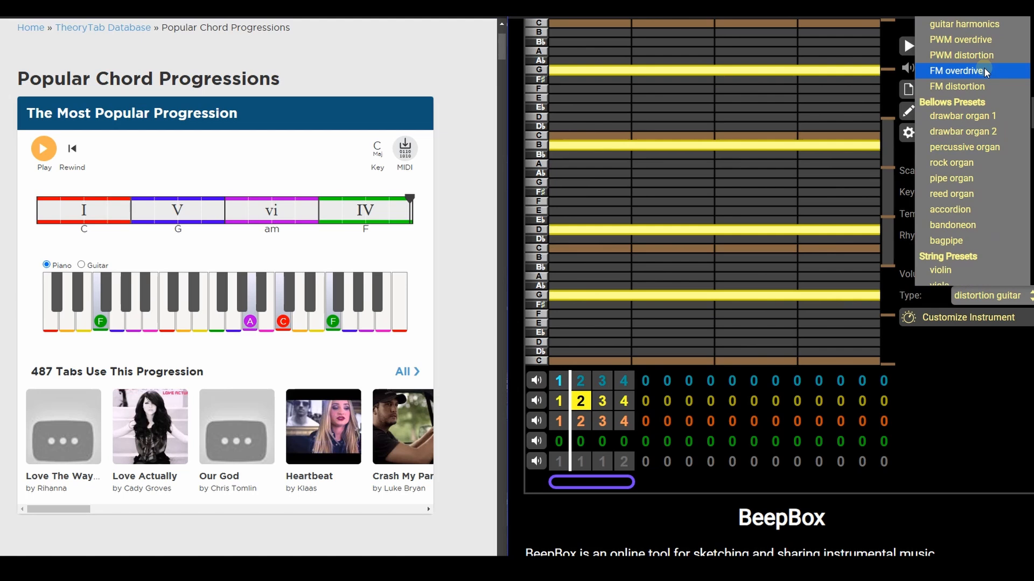
pyautogui.click(986, 55)
pyautogui.press('space')
# - Try further presets on the second channel during playback, including drawbar organ 2
pyautogui.click(996, 295)
pyautogui.scroll(-1, 999, 210)
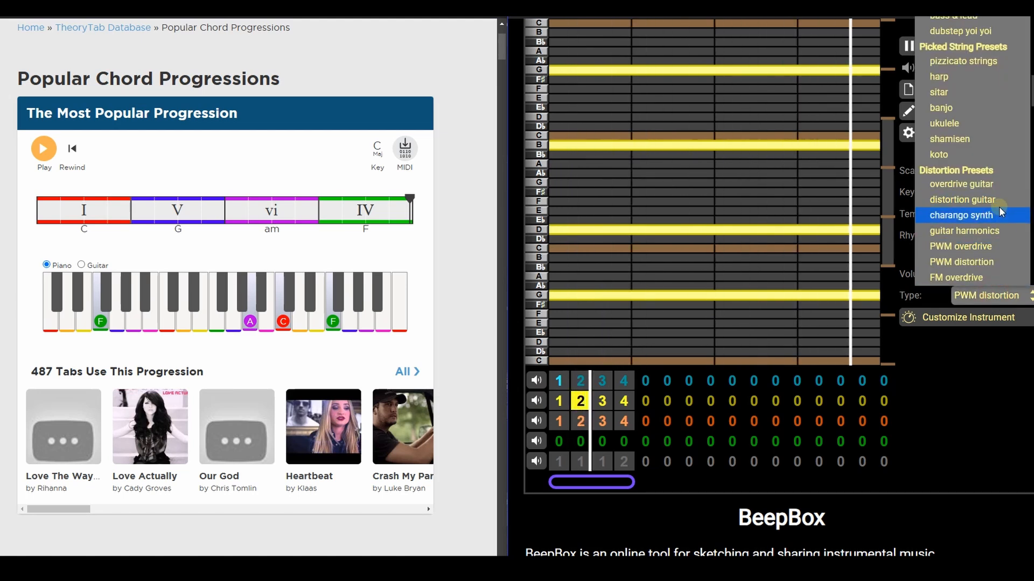
pyautogui.scroll(-2, 991, 222)
pyautogui.click(988, 111)
pyautogui.click(1000, 293)
pyautogui.scroll(-4, 992, 252)
pyautogui.click(995, 204)
# - Set the second channel's instrument type to rock organ, listen to it, and stop playback
pyautogui.click(1002, 296)
pyautogui.scroll(-3, 997, 199)
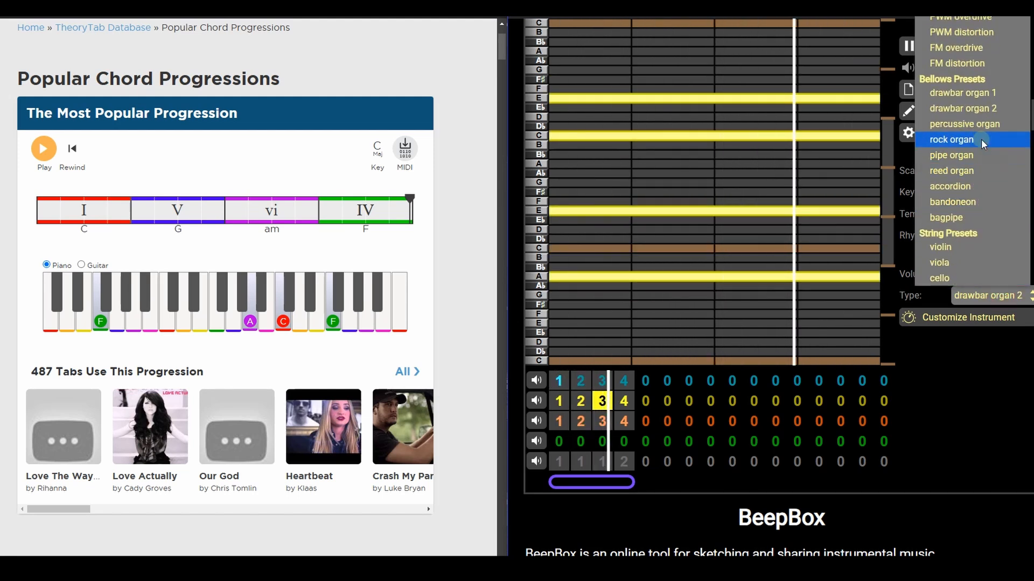
pyautogui.click(981, 138)
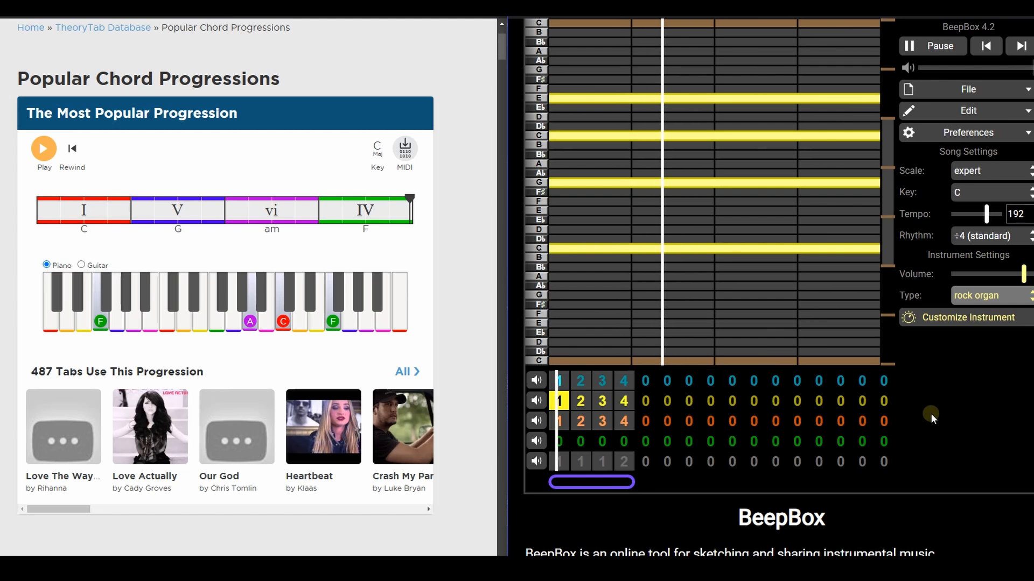
pyautogui.click(956, 407)
pyautogui.click(926, 46)
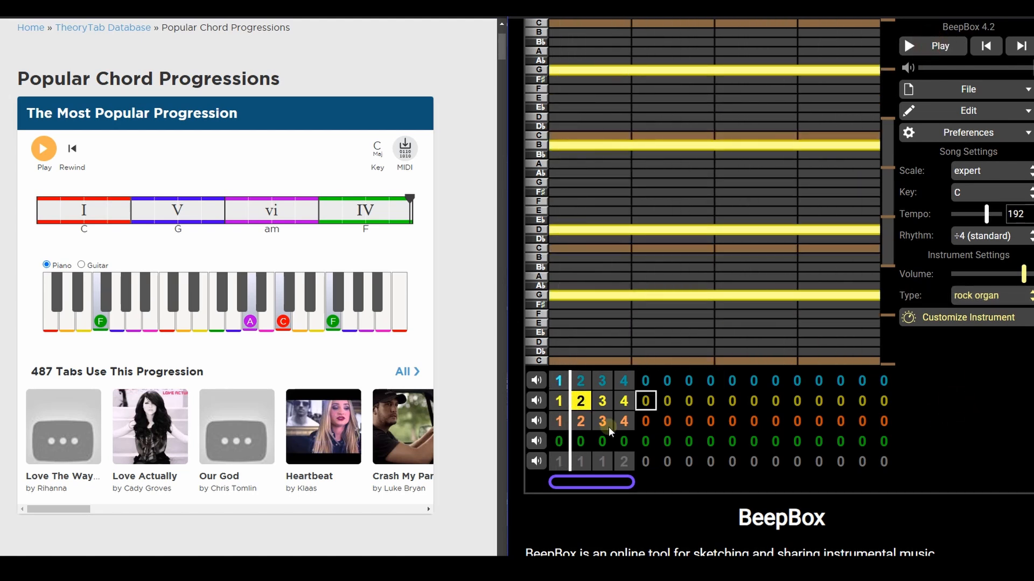
# - Fill bar 1 of the first channel with an arpeggio of quarter-beat notes on G, low C, high C and E
pyautogui.click(554, 386)
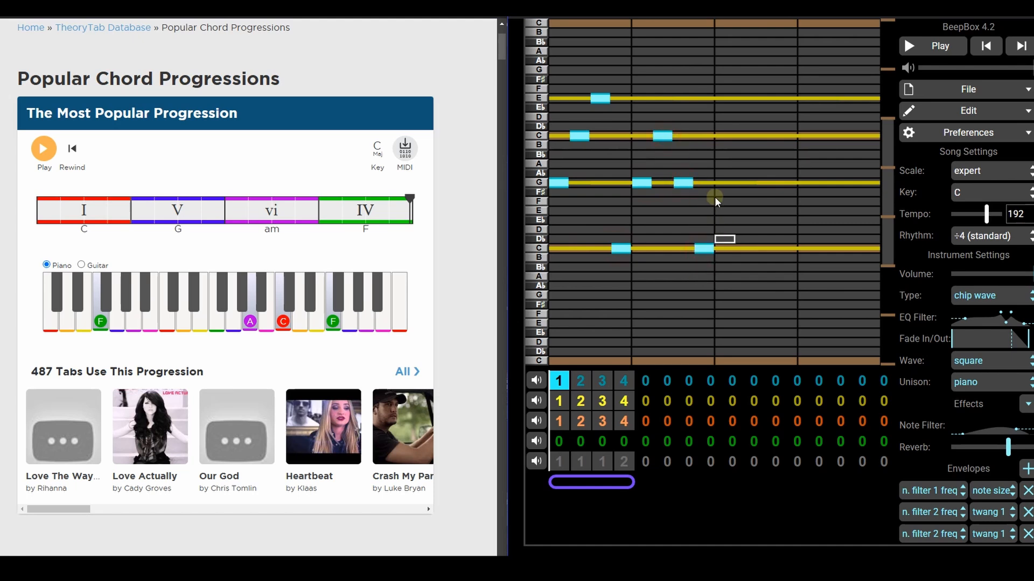
pyautogui.click(727, 183)
pyautogui.click(746, 136)
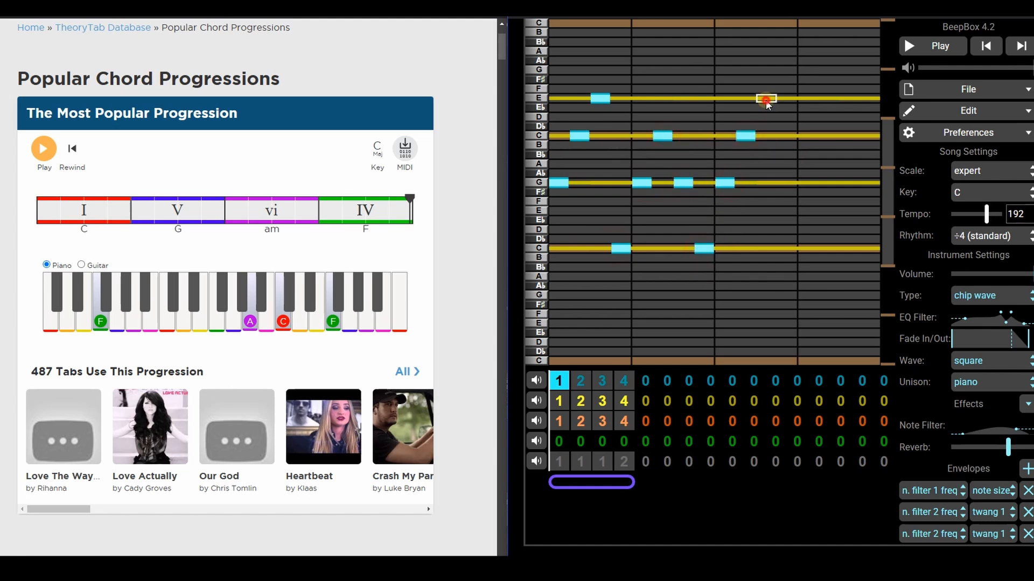
pyautogui.click(793, 246)
# - Fill bar 2 of the first channel with a quarter-beat arpeggio built mainly on the chord notes G, D and B
pyautogui.click(585, 381)
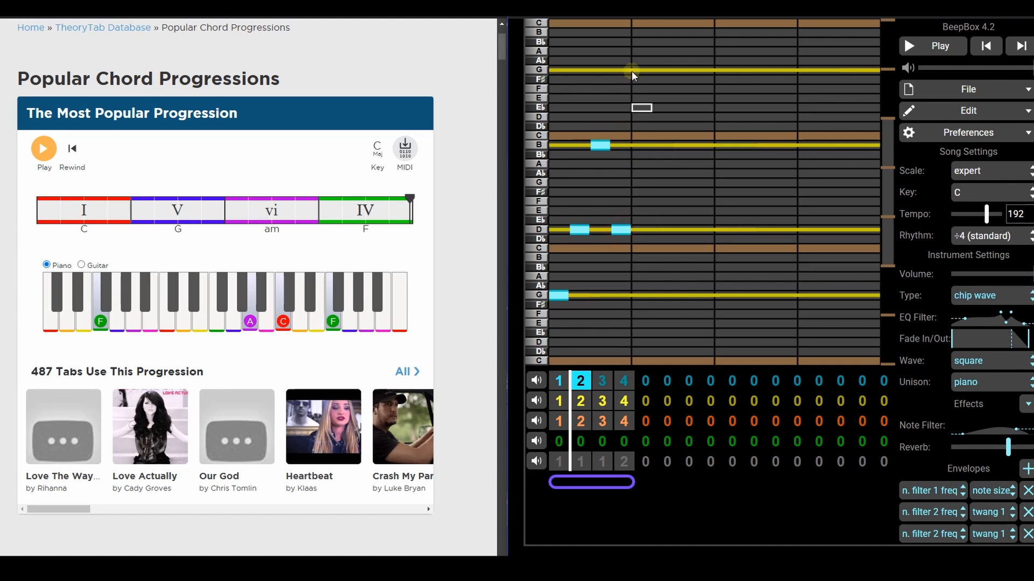
pyautogui.click(671, 146)
pyautogui.click(691, 231)
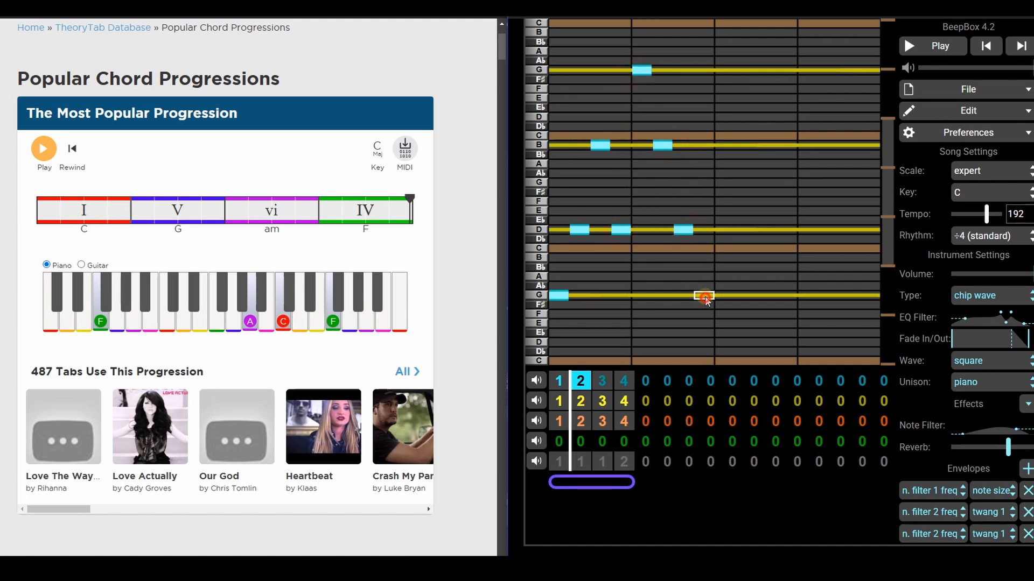
pyautogui.click(728, 232)
pyautogui.click(745, 146)
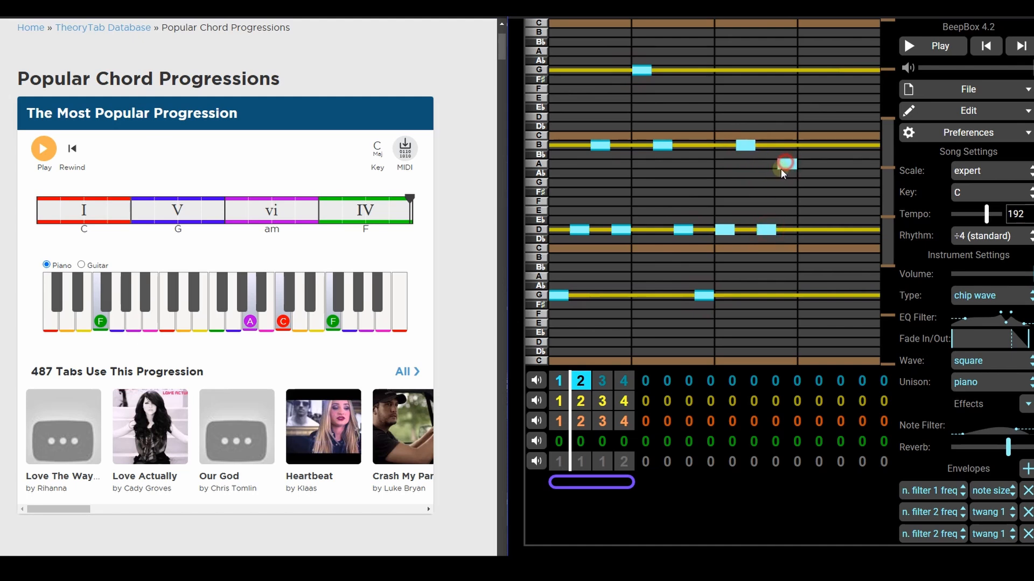
pyautogui.click(799, 184)
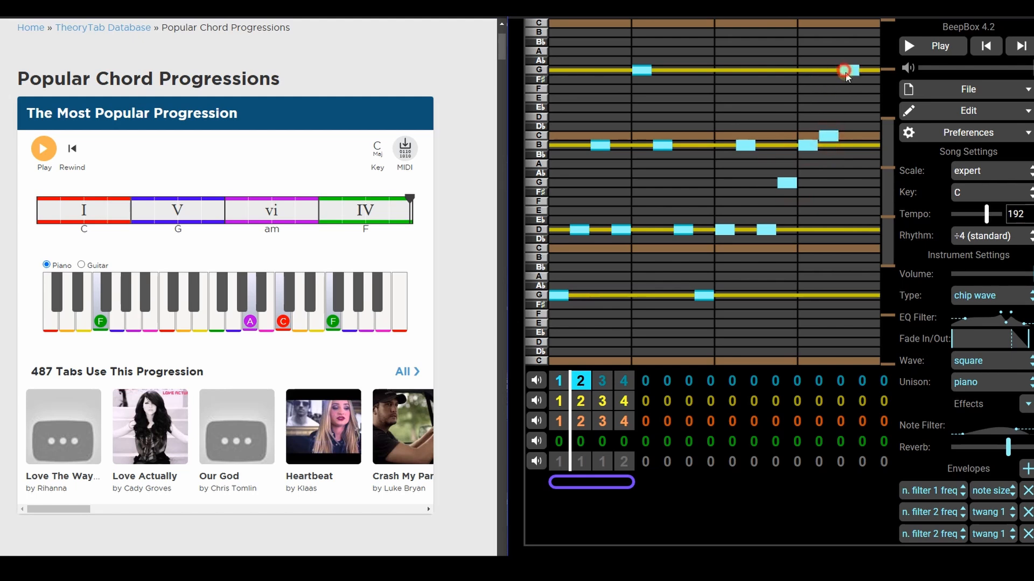
pyautogui.click(868, 146)
pyautogui.click(867, 230)
# - Play the song to listen to the arpeggio in the first channel's opening bars, and stop playback
pyautogui.click(934, 47)
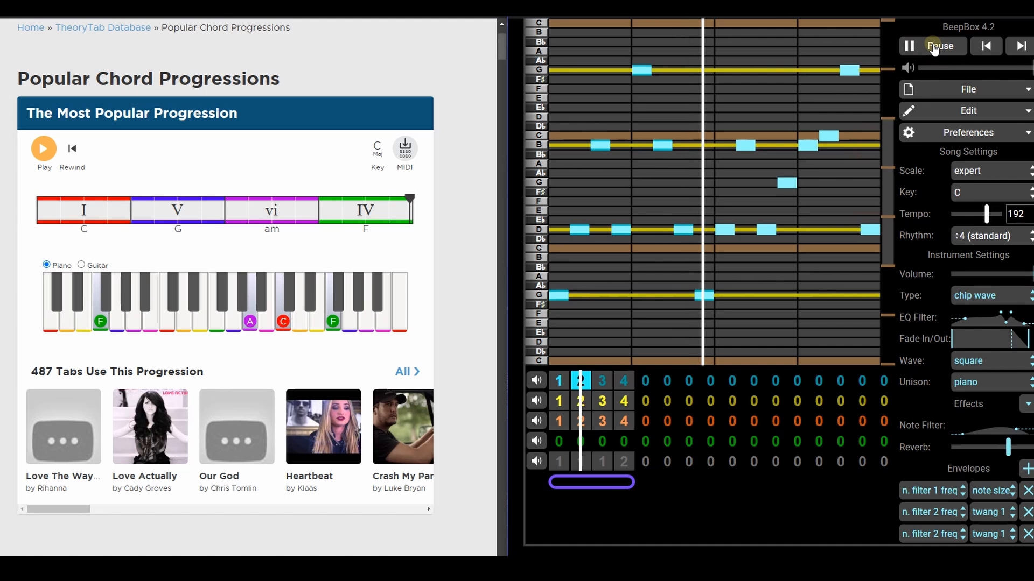
pyautogui.click(934, 47)
pyautogui.click(561, 379)
pyautogui.click(945, 44)
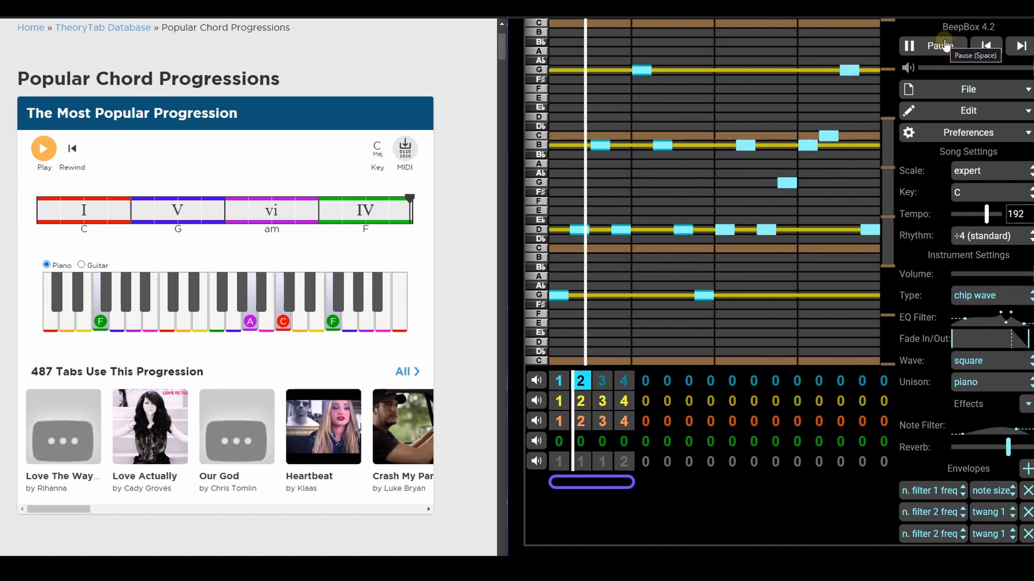
pyautogui.click(945, 44)
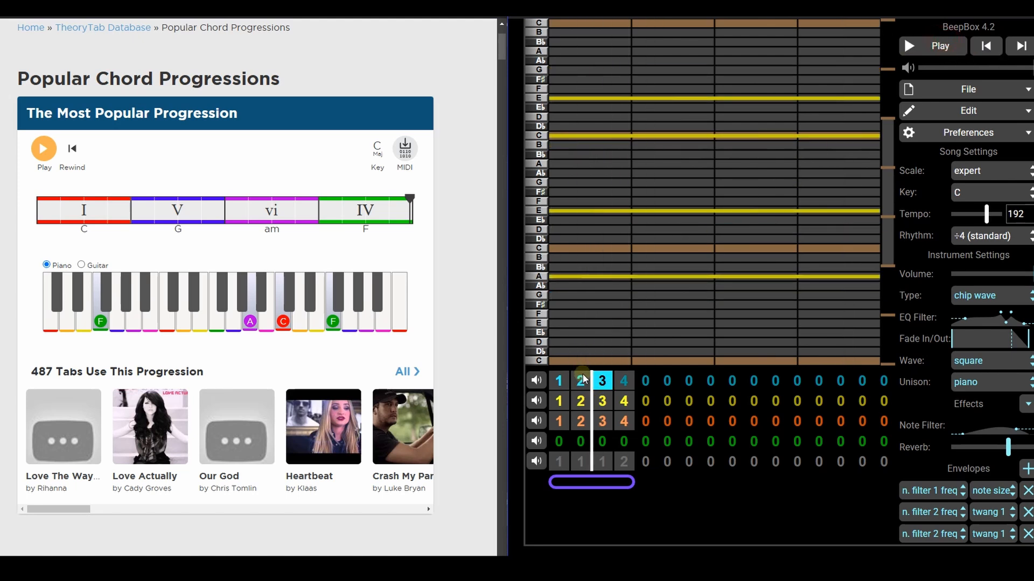
# - Replace the third-beat notes in bar 2 of the first channel with quarter-beat notes G, D, B and D
pyautogui.click(701, 296)
pyautogui.click(727, 230)
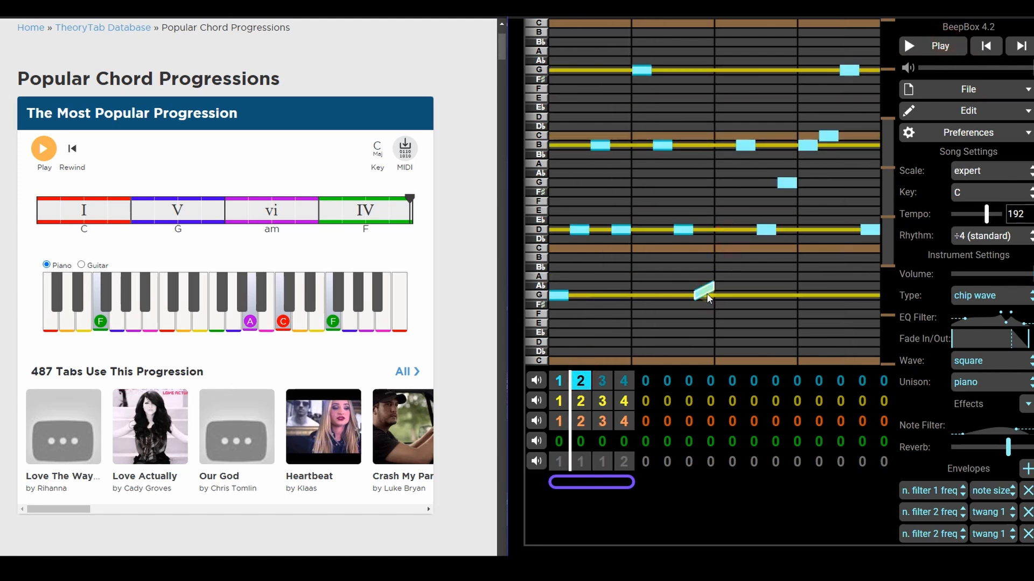
pyautogui.click(763, 231)
pyautogui.click(786, 183)
pyautogui.click(746, 145)
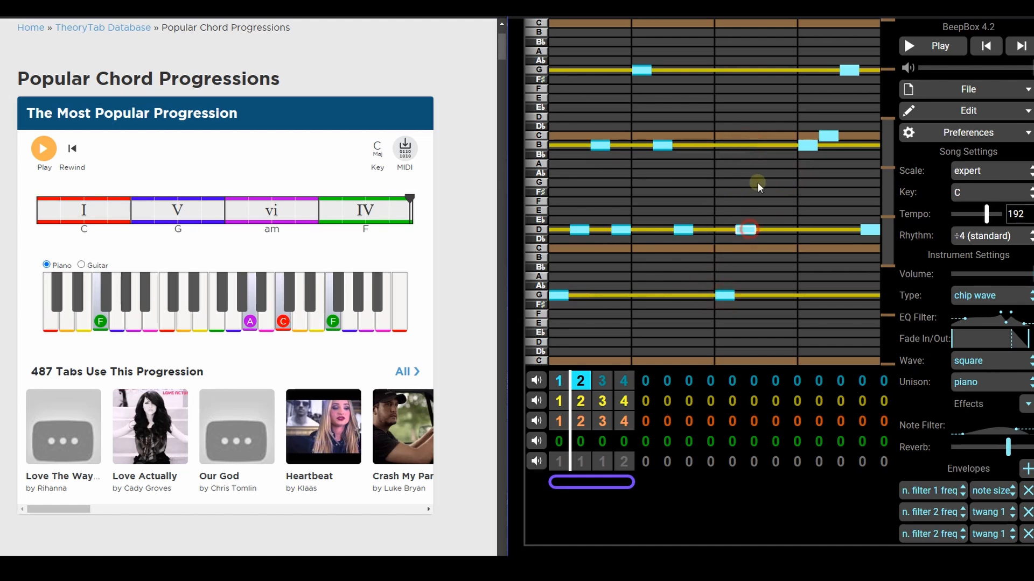
# - Replace the last beat of bar 2 with quarter-beat notes high G, B, D and low G, and play it back
pyautogui.click(828, 136)
pyautogui.click(807, 70)
pyautogui.click(848, 72)
pyautogui.click(828, 145)
pyautogui.click(868, 231)
pyautogui.click(850, 231)
pyautogui.click(869, 295)
pyautogui.click(925, 46)
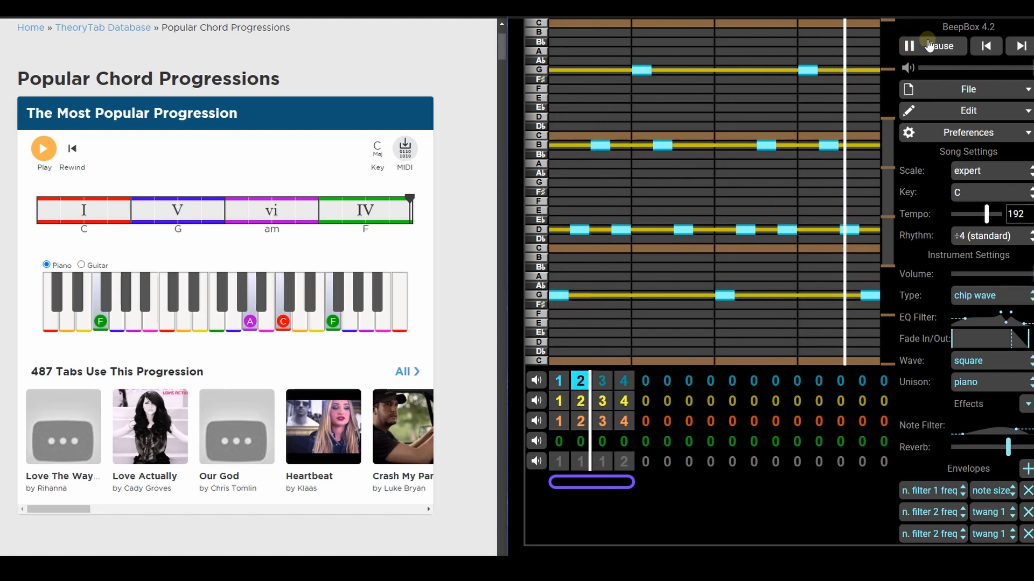
pyautogui.click(925, 45)
# - Fill bar 3 of the first channel with half-beat notes A, E, C, high E, E, C, A, E and play it back
pyautogui.click(557, 285)
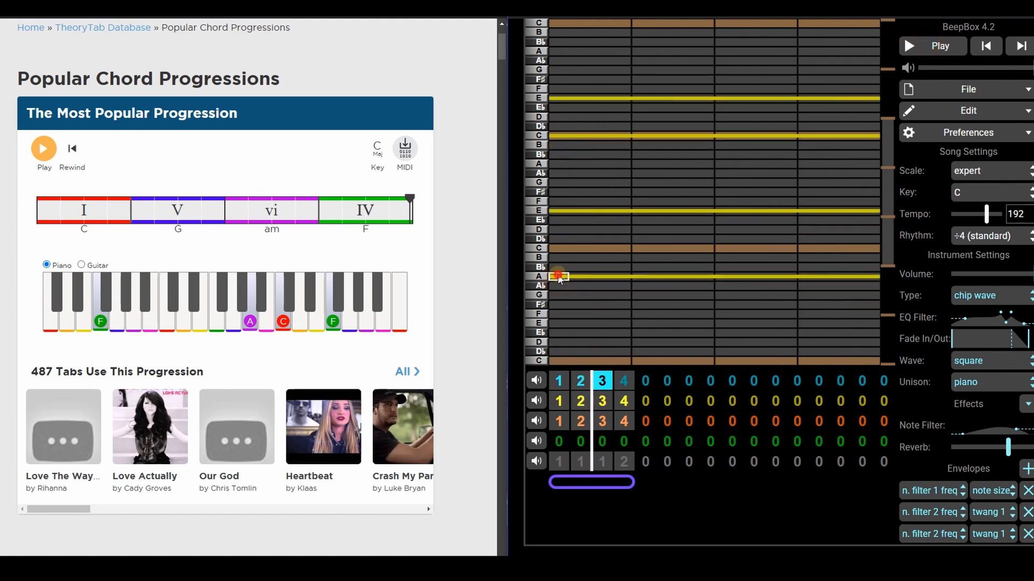
pyautogui.click(610, 211)
pyautogui.click(652, 136)
pyautogui.click(693, 98)
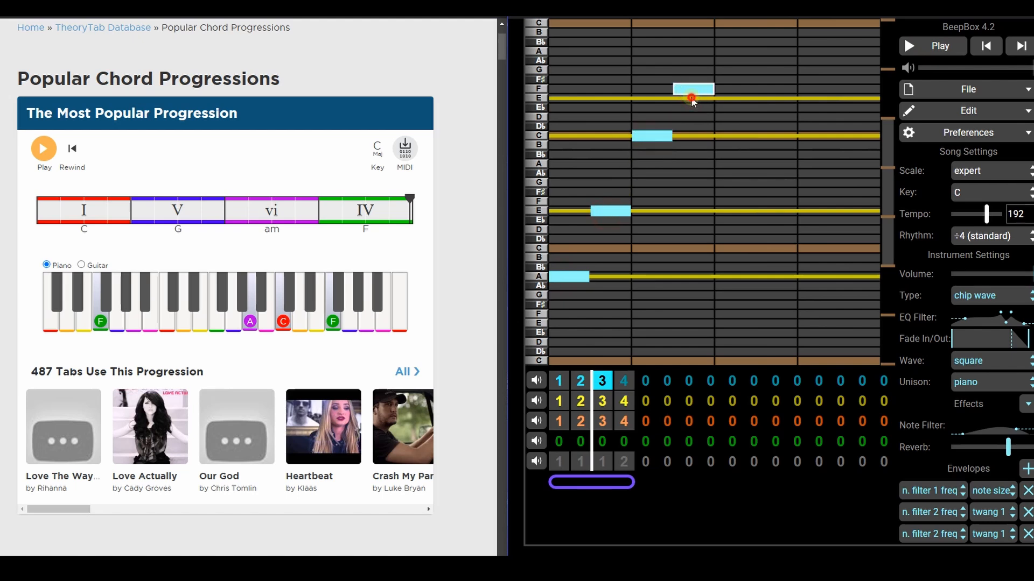
pyautogui.click(735, 211)
pyautogui.click(776, 137)
pyautogui.click(857, 212)
pyautogui.click(930, 51)
pyautogui.press('space')
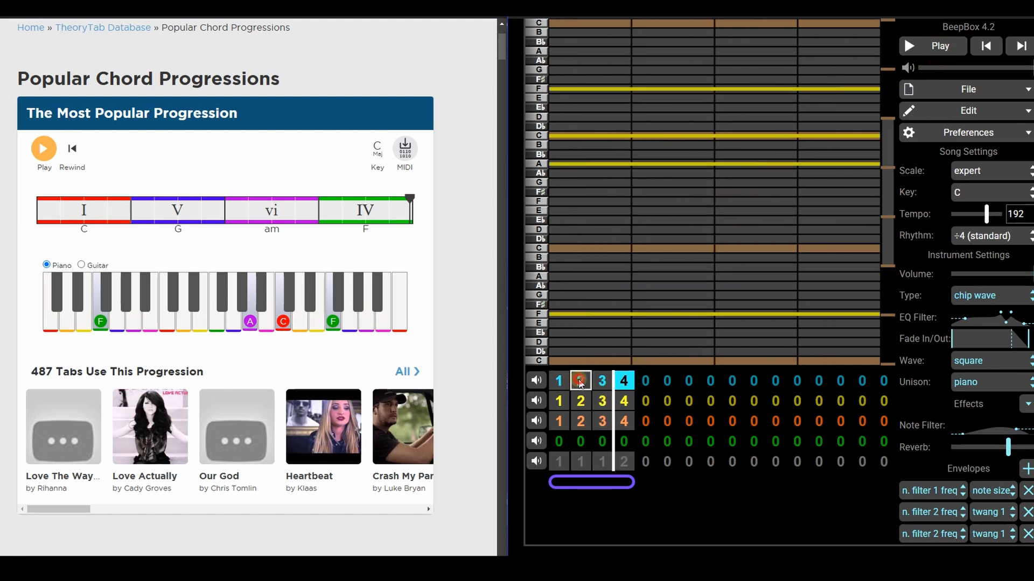
# - Rework bar 2 of the first channel into half-beat notes low G, B, high G, D, repeated twice, and play it back
pyautogui.click(581, 382)
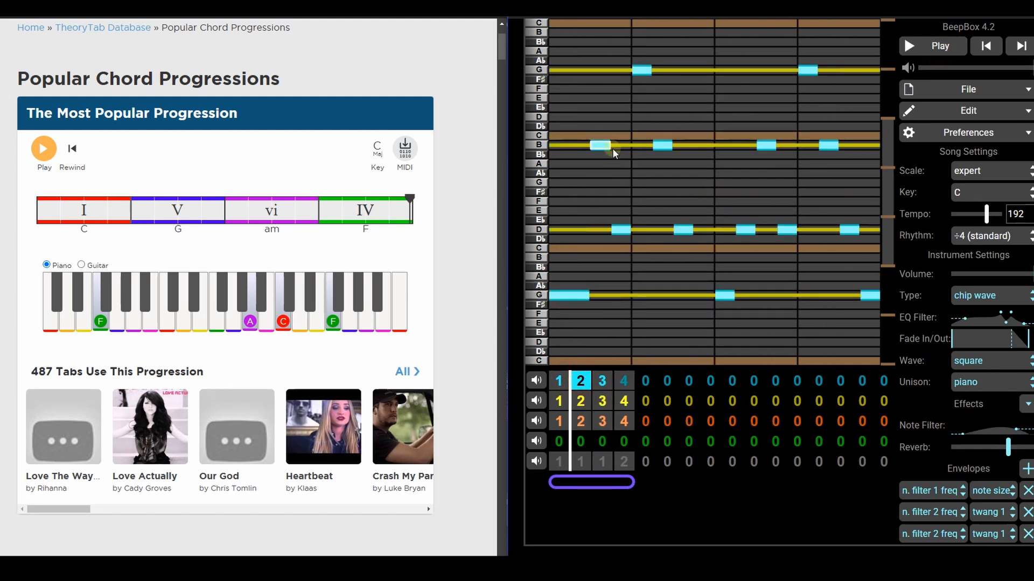
pyautogui.moveTo(609, 149); pyautogui.dragTo(630, 146)
pyautogui.moveTo(648, 70); pyautogui.dragTo(665, 72)
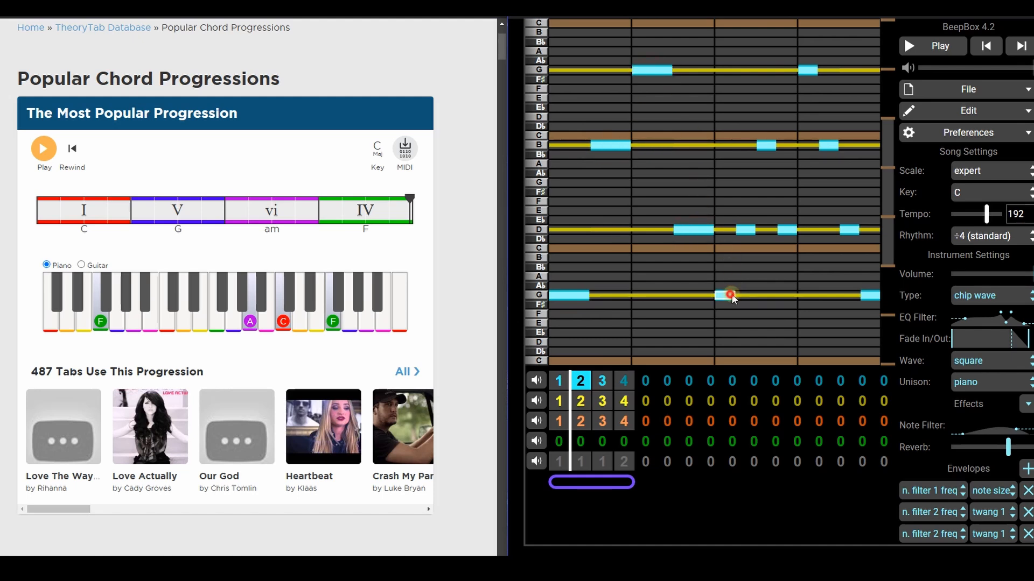
pyautogui.moveTo(732, 296); pyautogui.dragTo(756, 296)
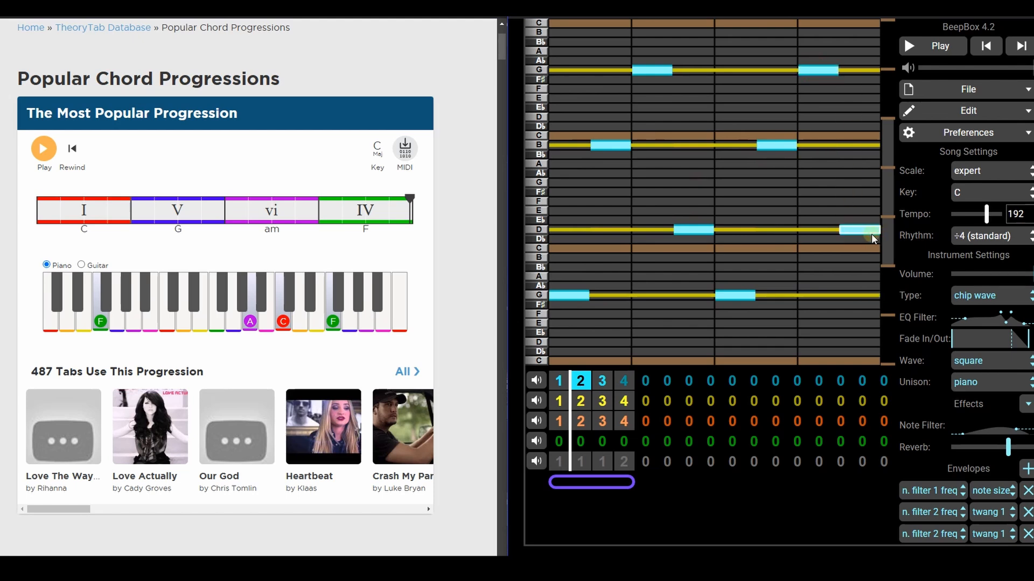
pyautogui.press('space')
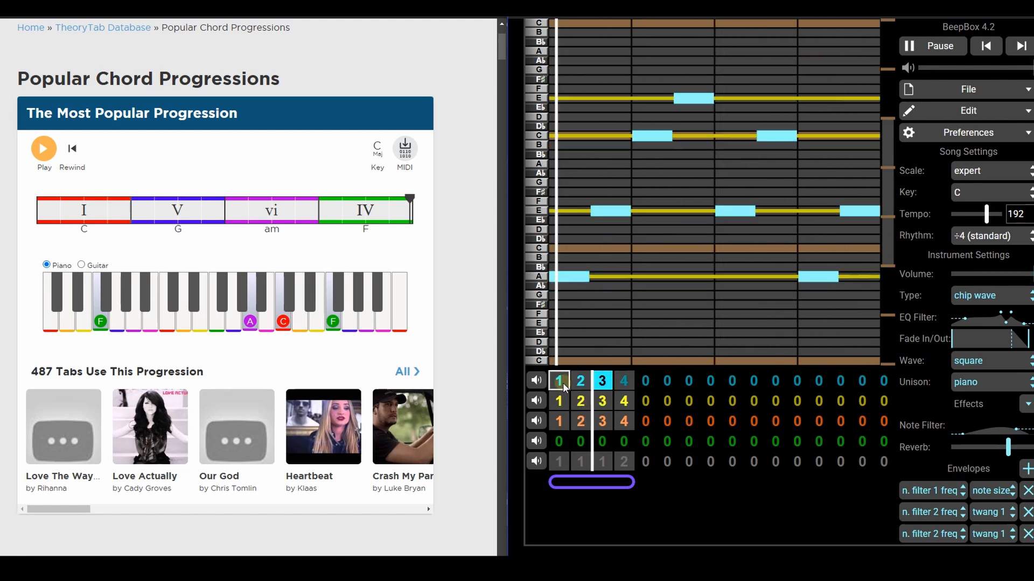
pyautogui.press('space')
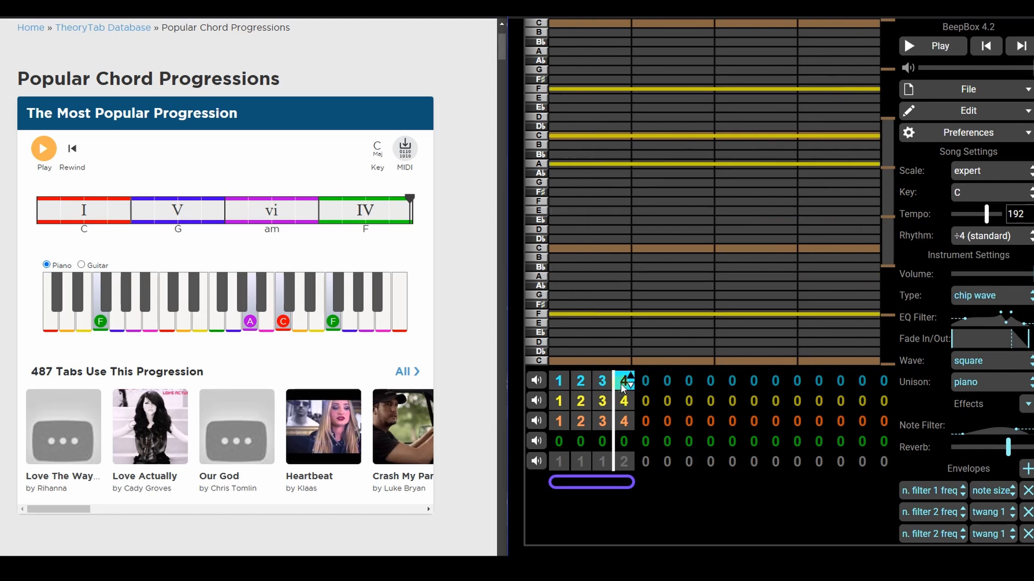
# - Fill bar 4 of the first channel with half-beat notes F, A, C, A, high F, A, C, low F and play it back
pyautogui.click(563, 314)
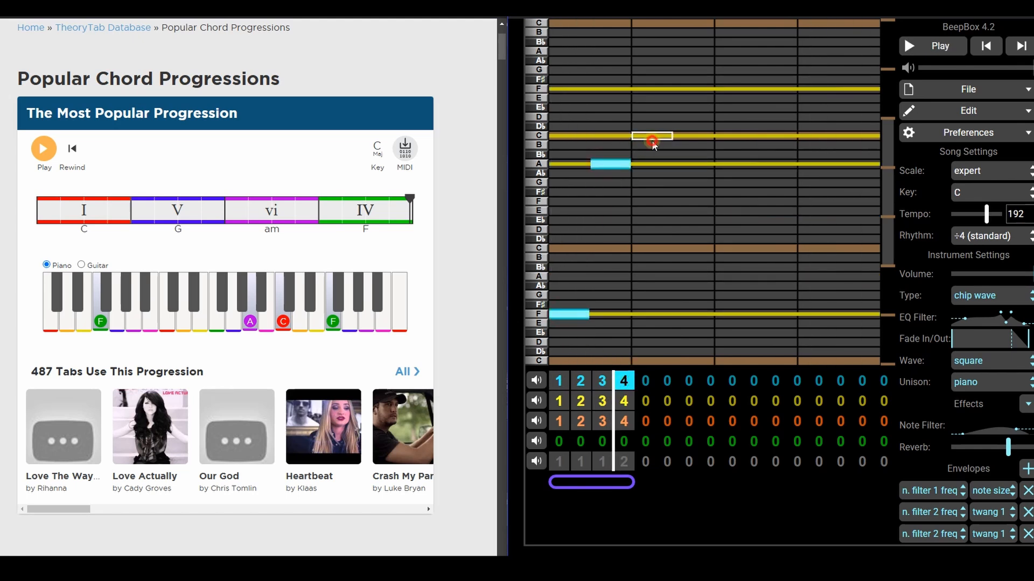
pyautogui.click(693, 163)
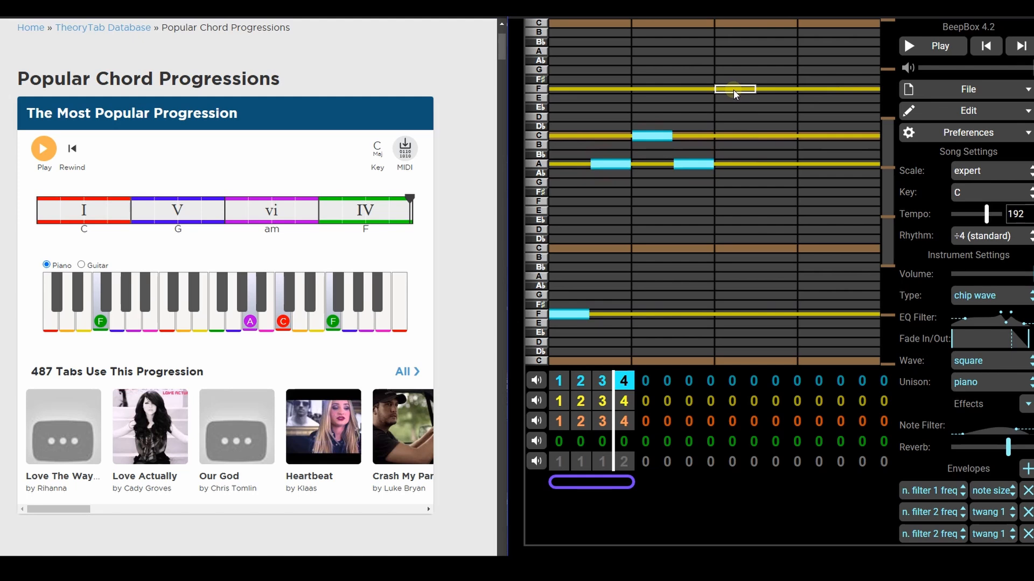
pyautogui.click(790, 162)
pyautogui.click(815, 136)
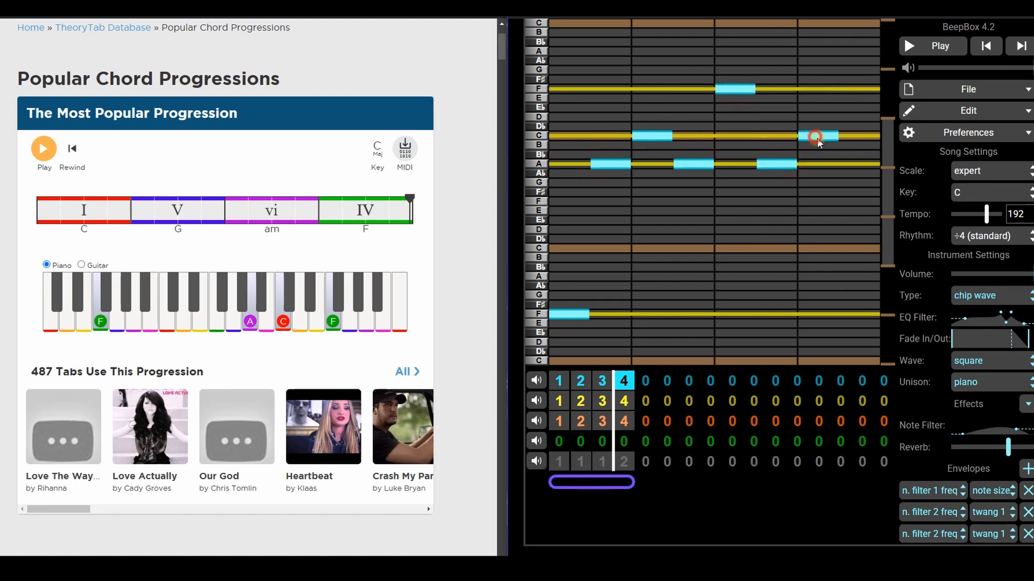
pyautogui.click(854, 318)
pyautogui.press('space')
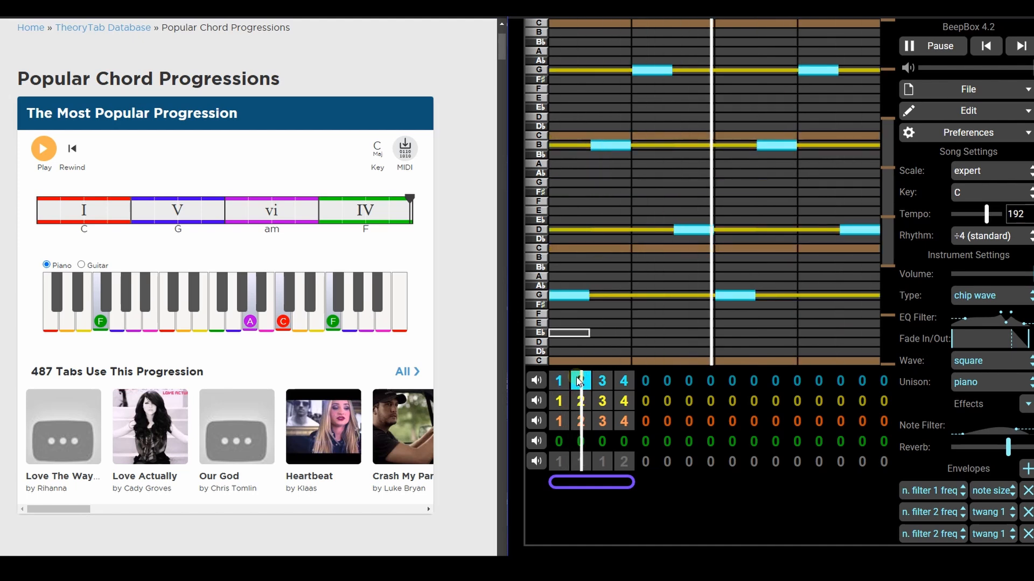
pyautogui.press('space')
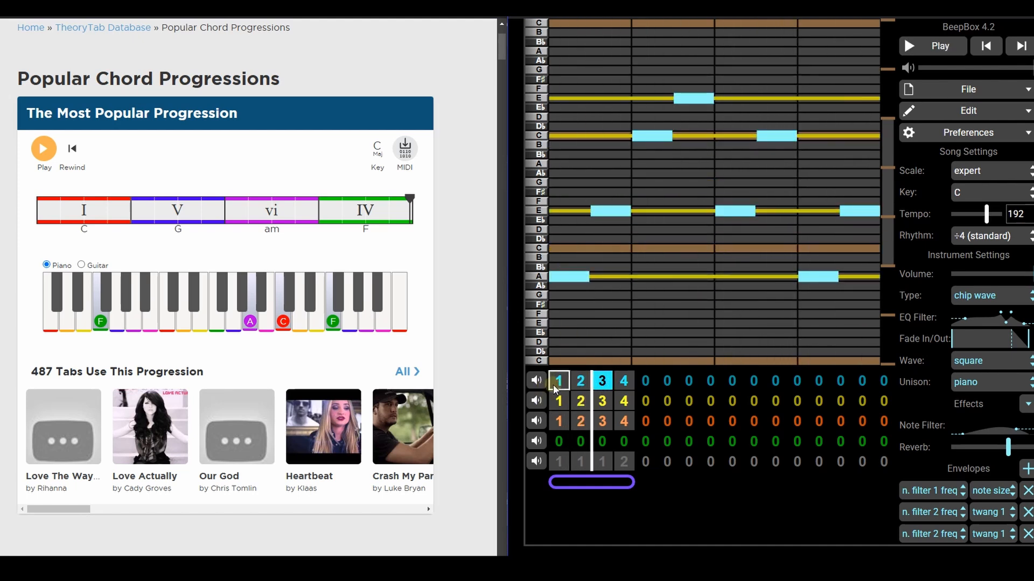
# - Rework the short notes in bar 1 of the first channel into half-beat notes on G, low C, high C and E
pyautogui.click(554, 383)
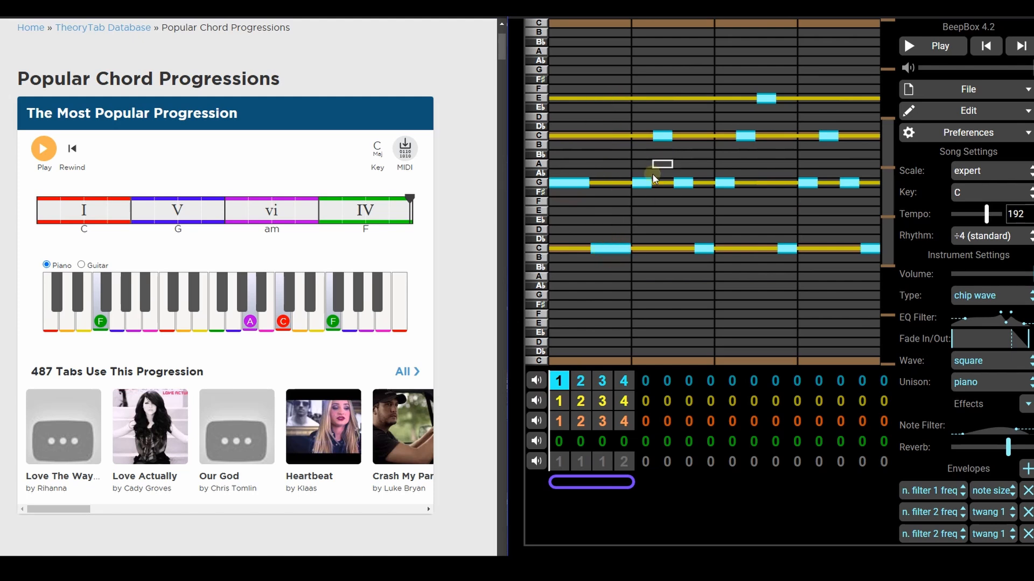
pyautogui.moveTo(689, 187); pyautogui.dragTo(720, 185)
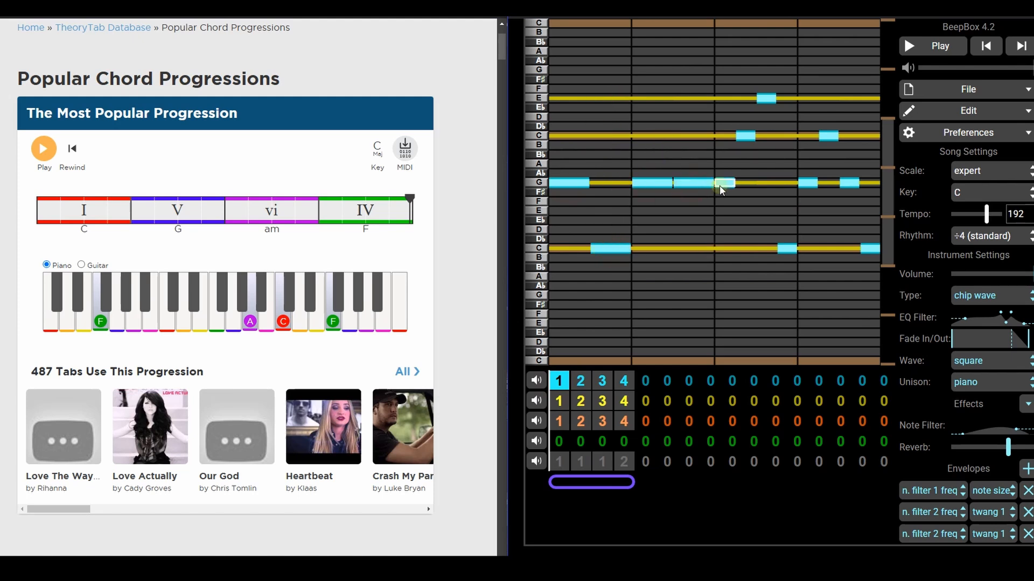
pyautogui.hotkey('ctrl', 'z')
pyautogui.moveTo(696, 249); pyautogui.dragTo(674, 248)
pyautogui.moveTo(748, 185); pyautogui.dragTo(743, 141)
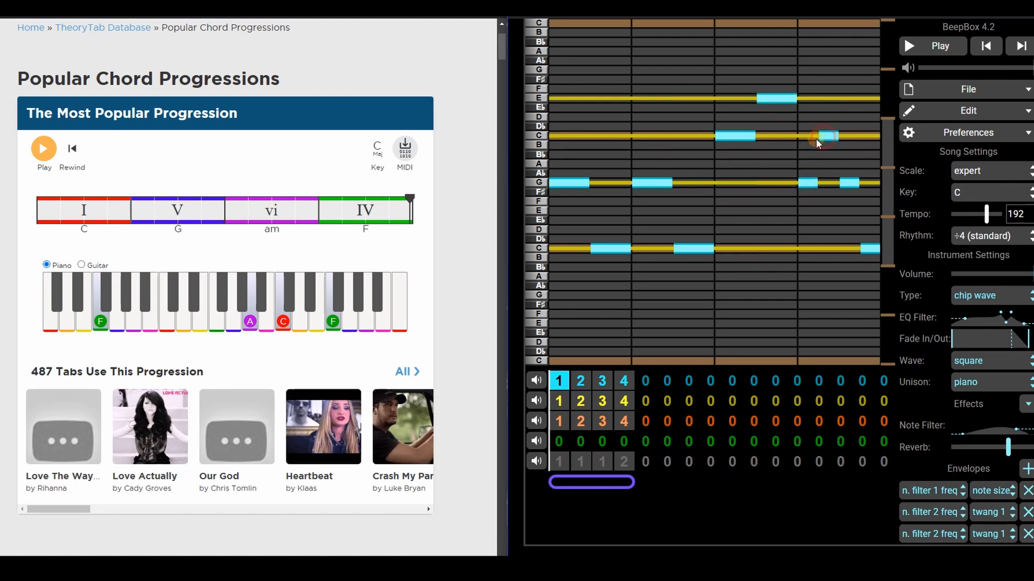
pyautogui.moveTo(844, 173); pyautogui.dragTo(877, 182)
# - Play the song to listen to the arpeggio, stop playback, and open bar 1 of the drum channel
pyautogui.press('space')
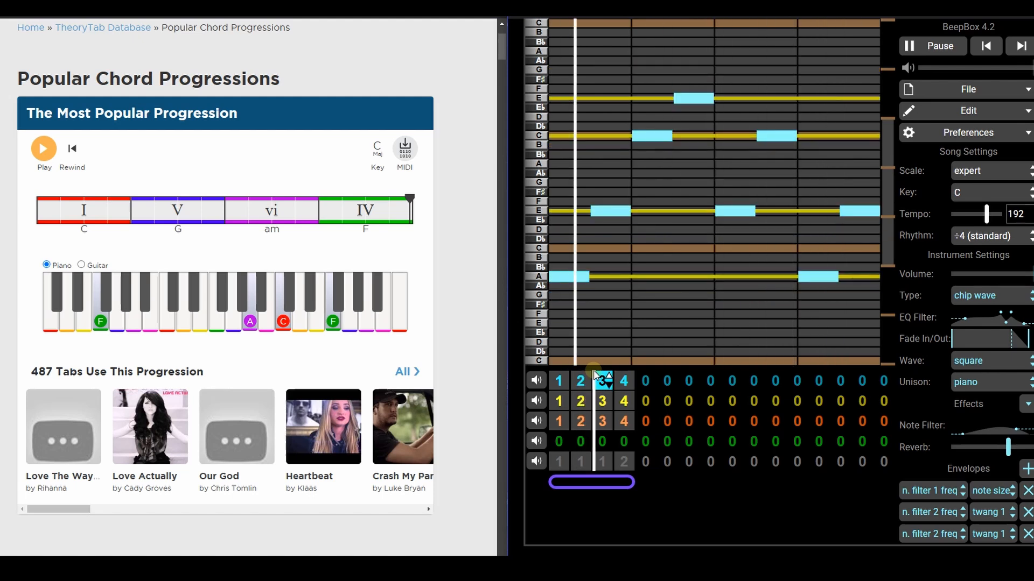
pyautogui.click(930, 46)
pyautogui.click(568, 464)
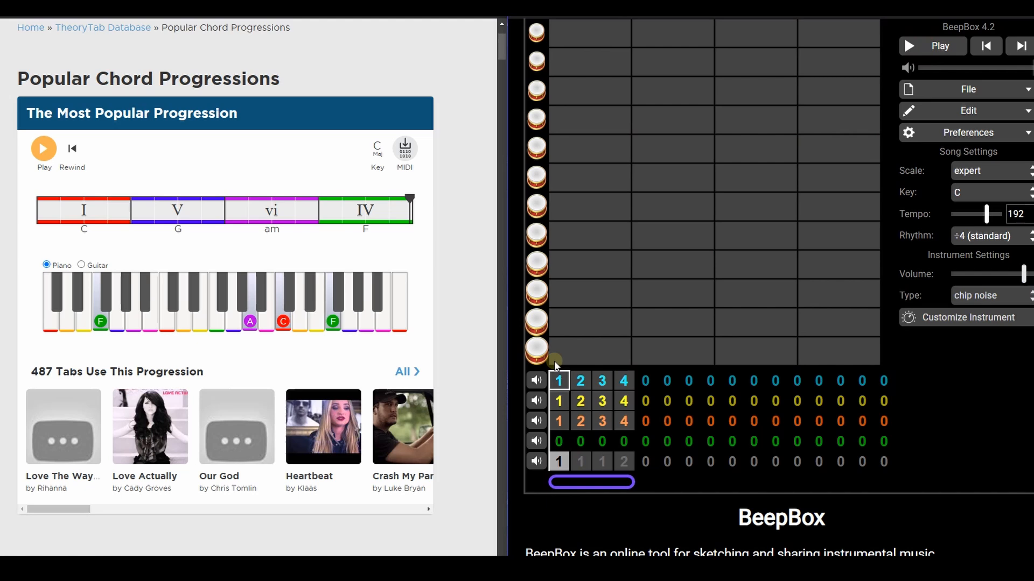
# - Set the drum channel's instrument to standard drumset and replace the beat 3 hit with one on a higher drum
pyautogui.click(983, 296)
pyautogui.click(983, 156)
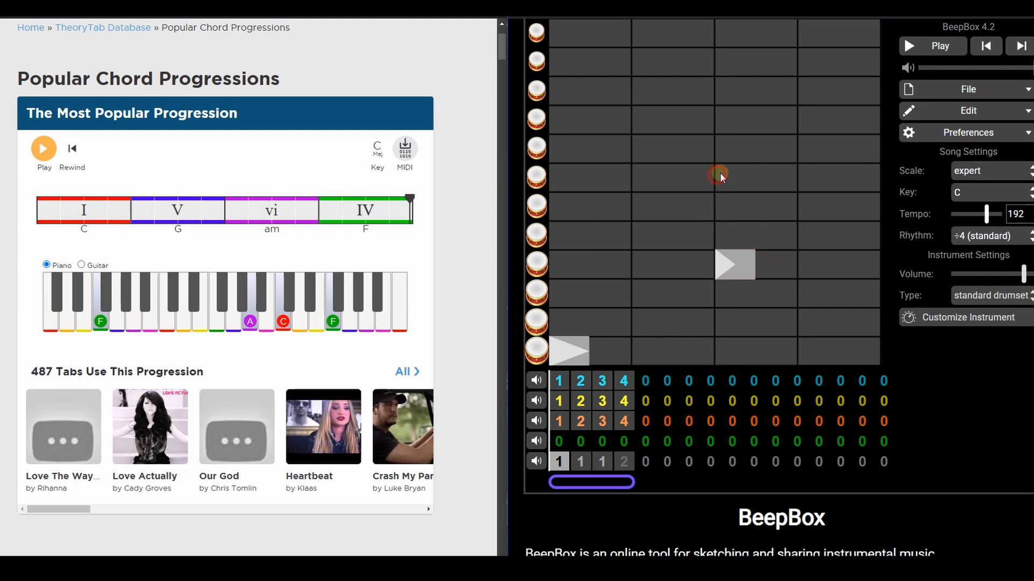
pyautogui.click(733, 272)
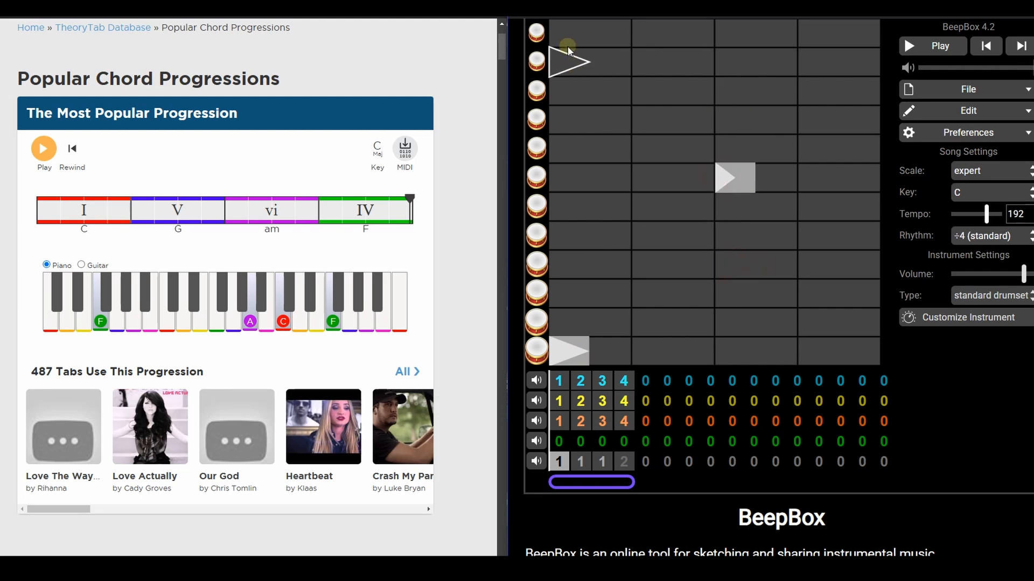
# - Fill the four beats of the first drum pattern with hits varying between the high drums and play it back
pyautogui.moveTo(577, 33); pyautogui.dragTo(551, 32)
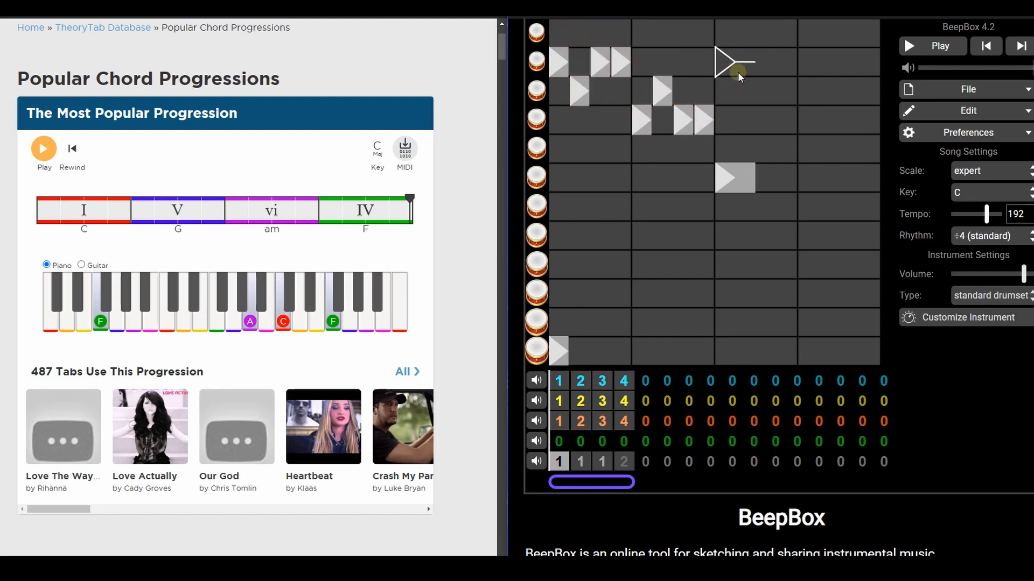
pyautogui.click(735, 90)
pyautogui.click(788, 91)
pyautogui.click(809, 90)
pyautogui.click(935, 47)
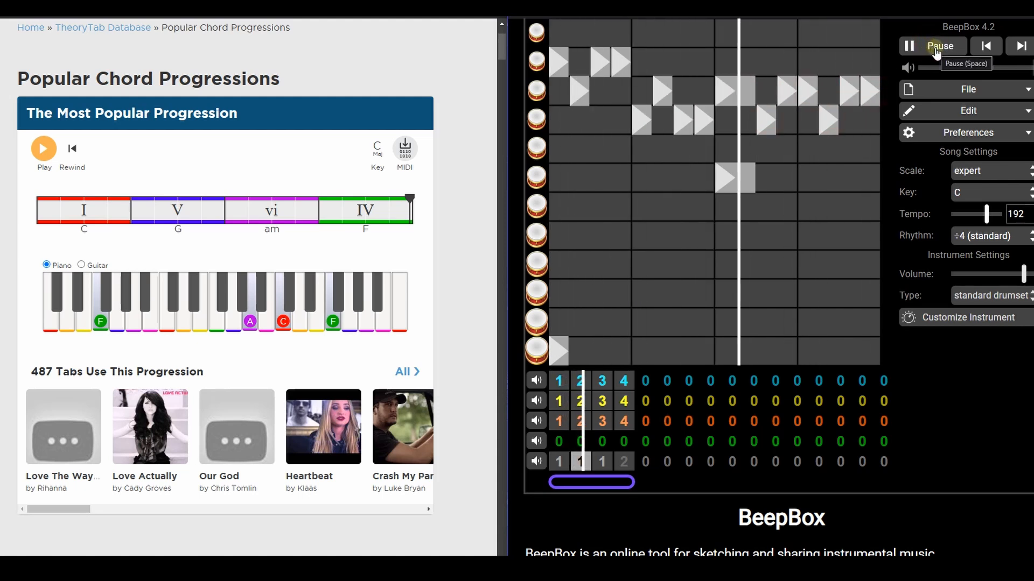
pyautogui.click(935, 48)
# - Thin out beats 1 and 2 of the drum pattern to two spaced high-drum hits per beat
pyautogui.click(595, 92)
pyautogui.click(624, 64)
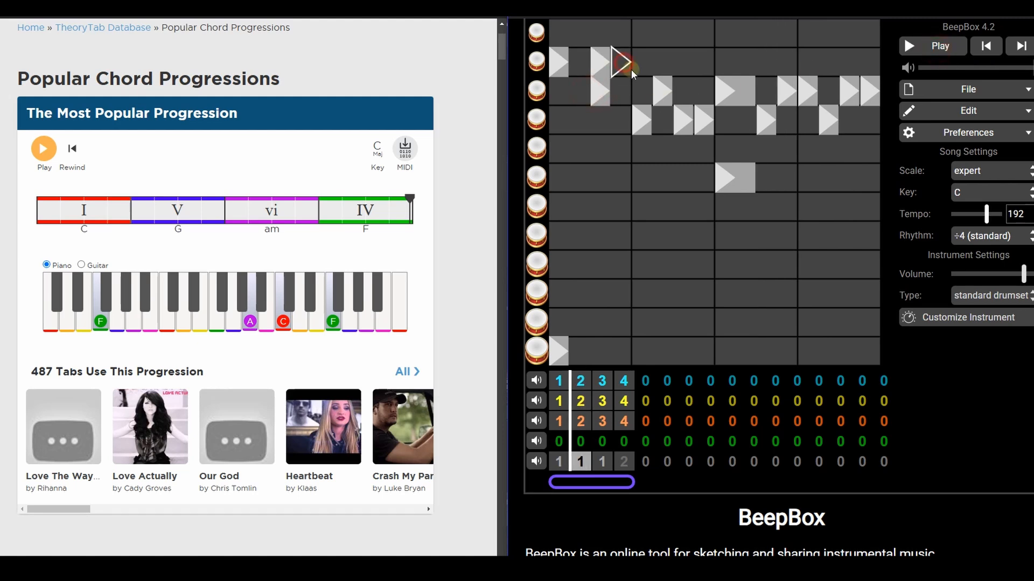
pyautogui.click(600, 59)
pyautogui.click(640, 110)
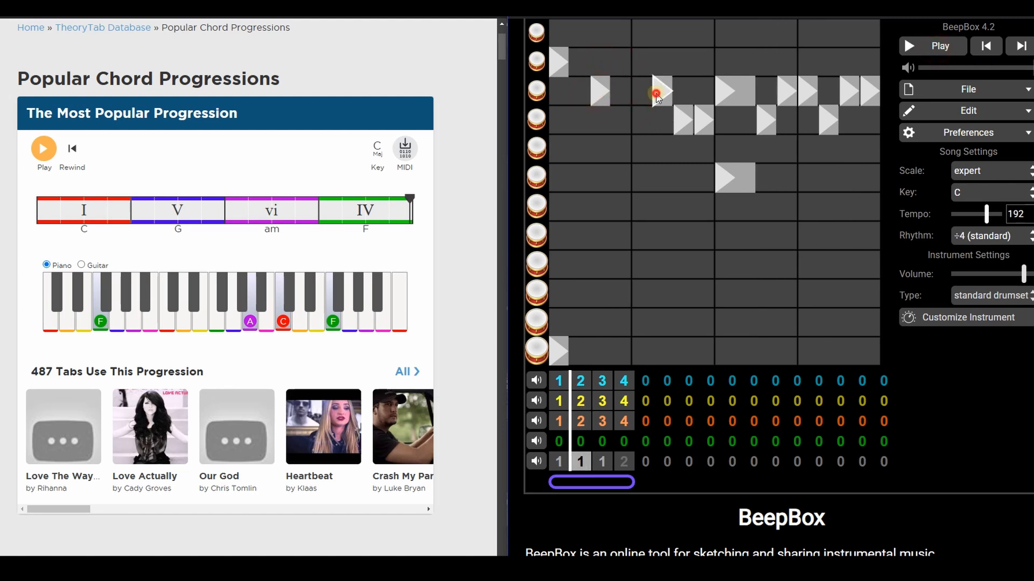
pyautogui.click(666, 62)
pyautogui.click(702, 62)
pyautogui.click(684, 119)
pyautogui.click(704, 120)
# - Rework beats 3 and 4 of the drum pattern into two sparser high-drum hits per beat and play it back
pyautogui.click(731, 95)
pyautogui.click(763, 113)
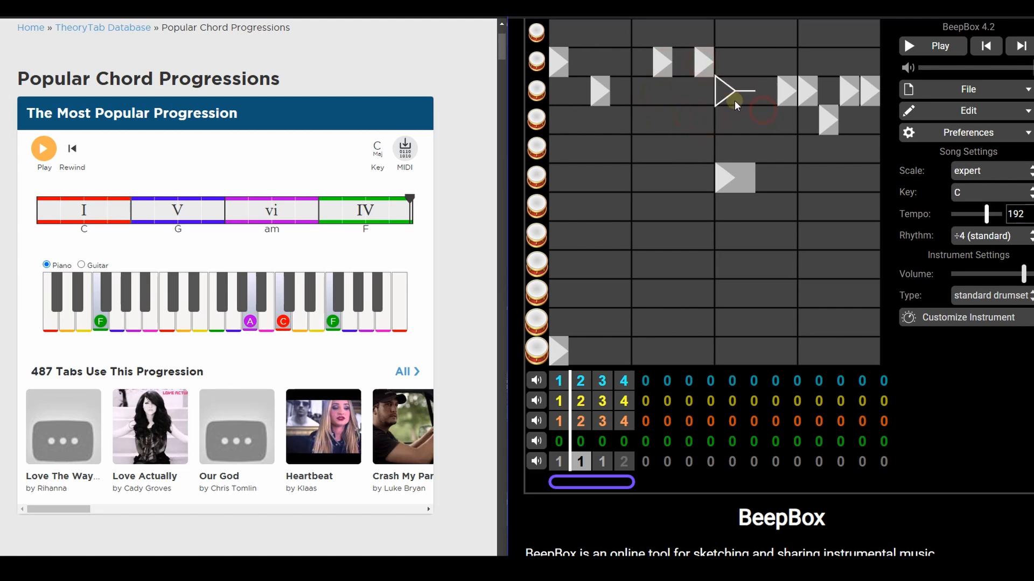
pyautogui.click(731, 119)
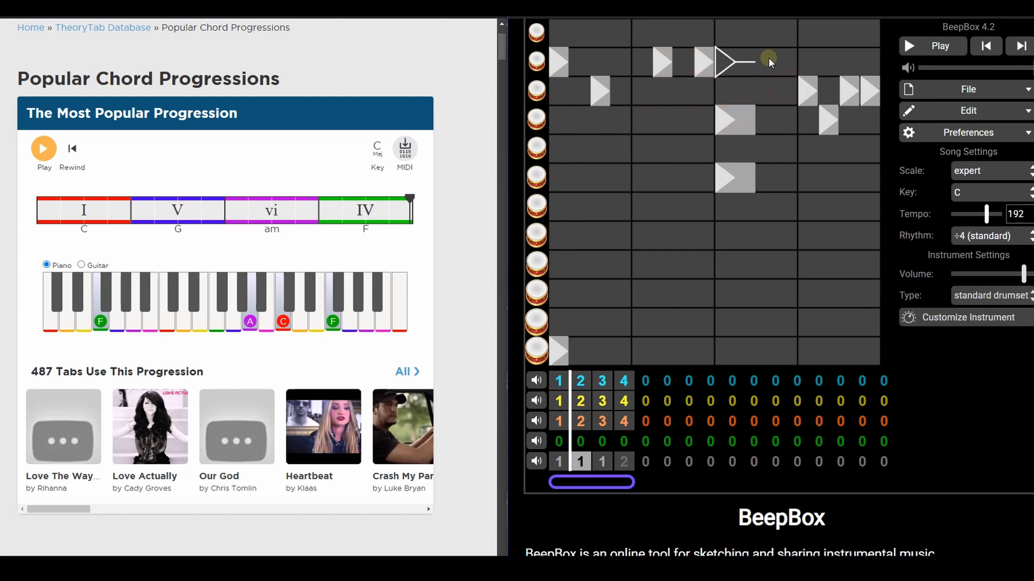
pyautogui.click(807, 115)
pyautogui.click(851, 91)
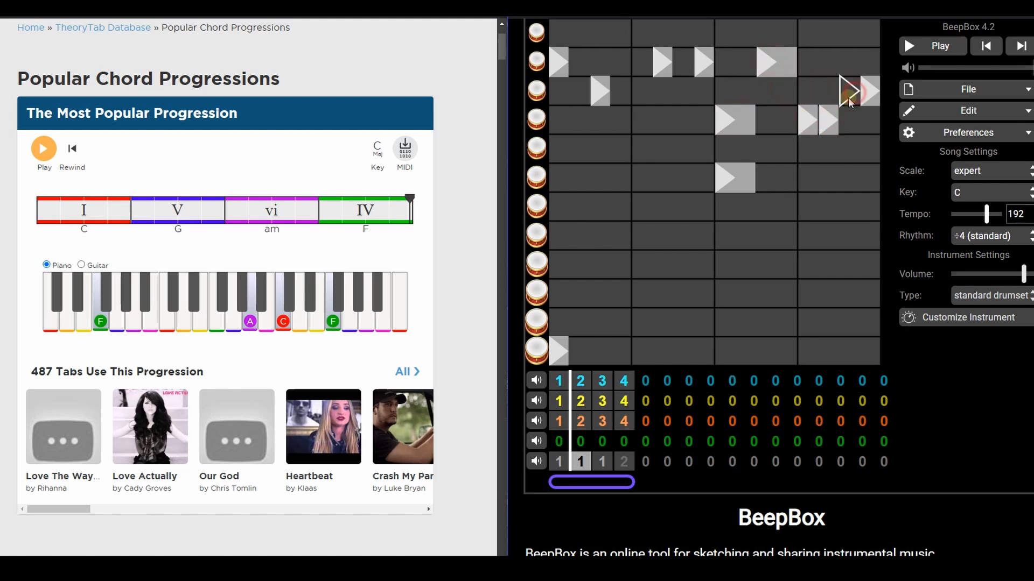
pyautogui.click(851, 115)
pyautogui.click(869, 90)
pyautogui.click(916, 50)
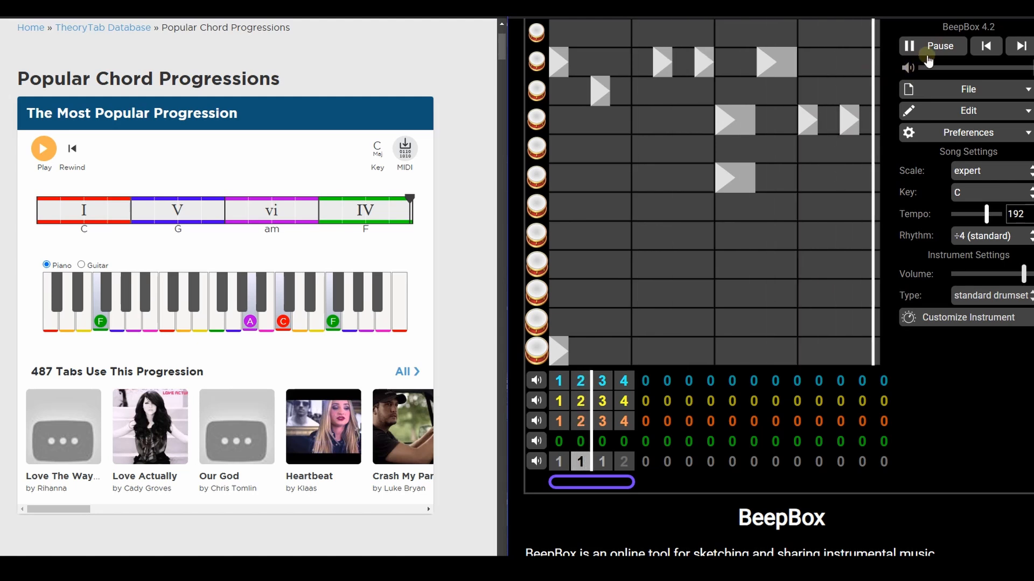
pyautogui.press('space')
# - Copy the drum pattern from bar 3 and paste it into bar 4 of the drum channel
pyautogui.click(603, 462)
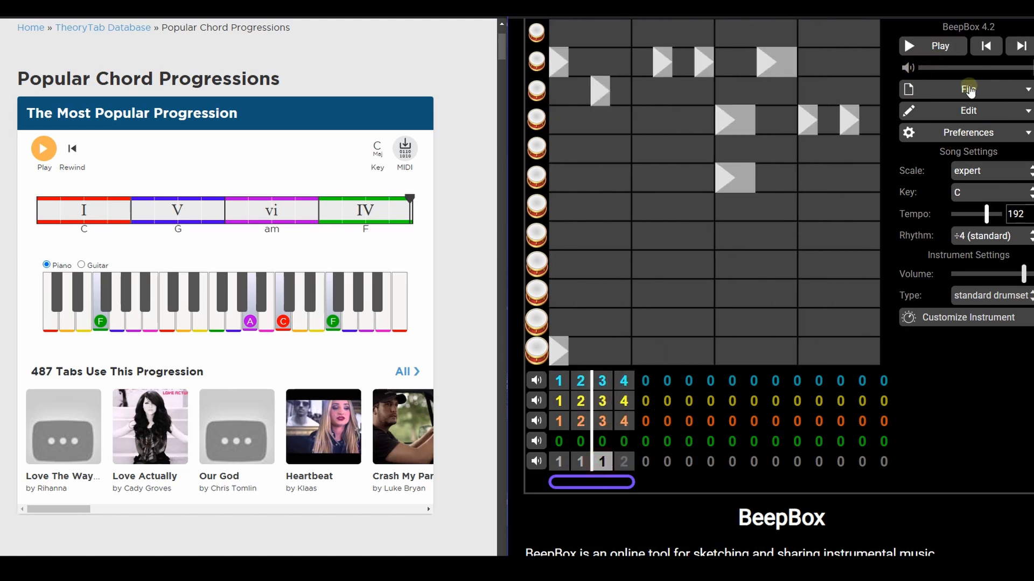
pyautogui.click(978, 116)
pyautogui.click(989, 177)
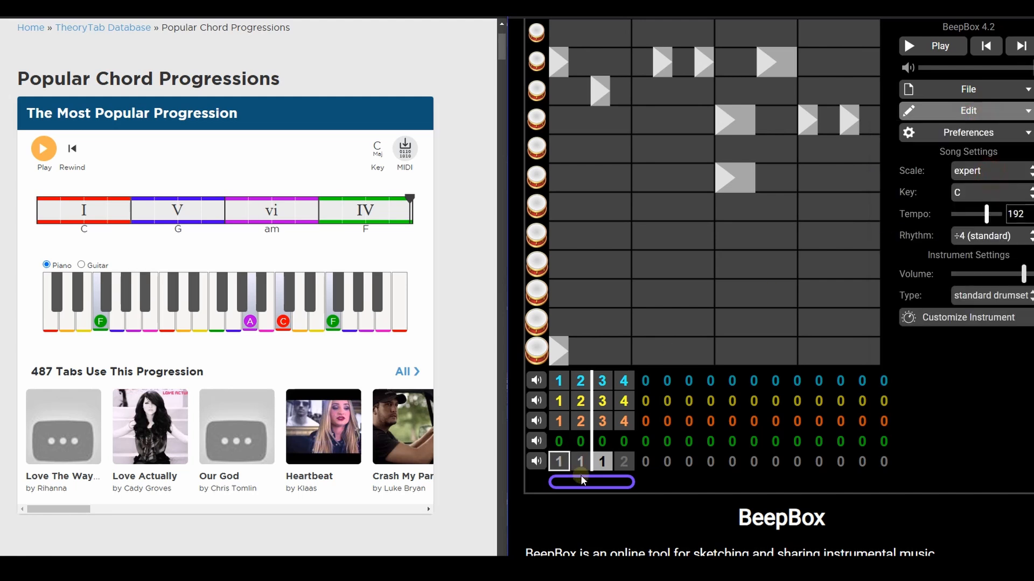
pyautogui.click(620, 463)
pyautogui.press('v')
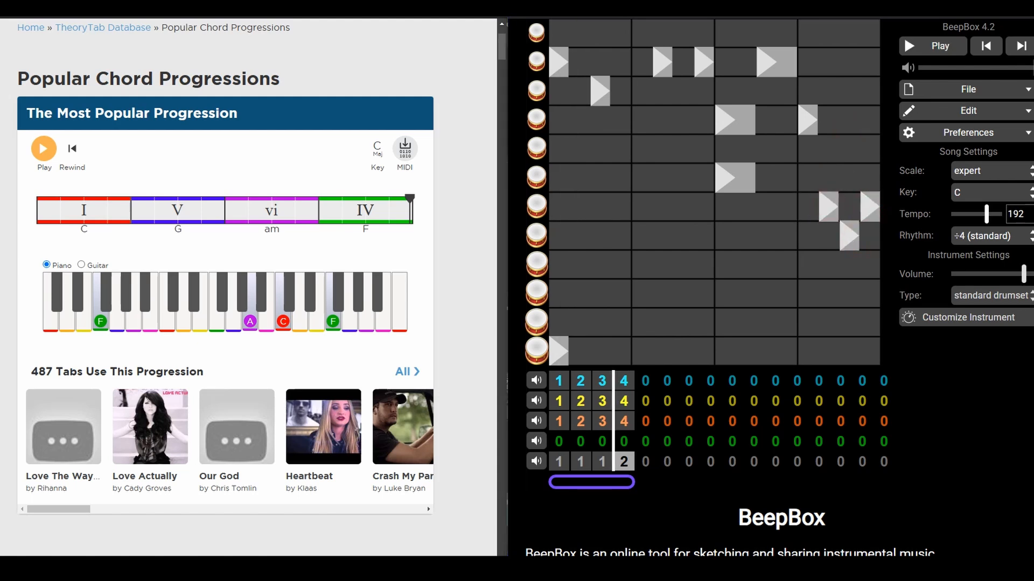
# - Rework the last beat of bar 4's drum pattern into a mid-drum fill with a lowest-drum hit, and play the song
pyautogui.click(828, 213)
pyautogui.click(809, 350)
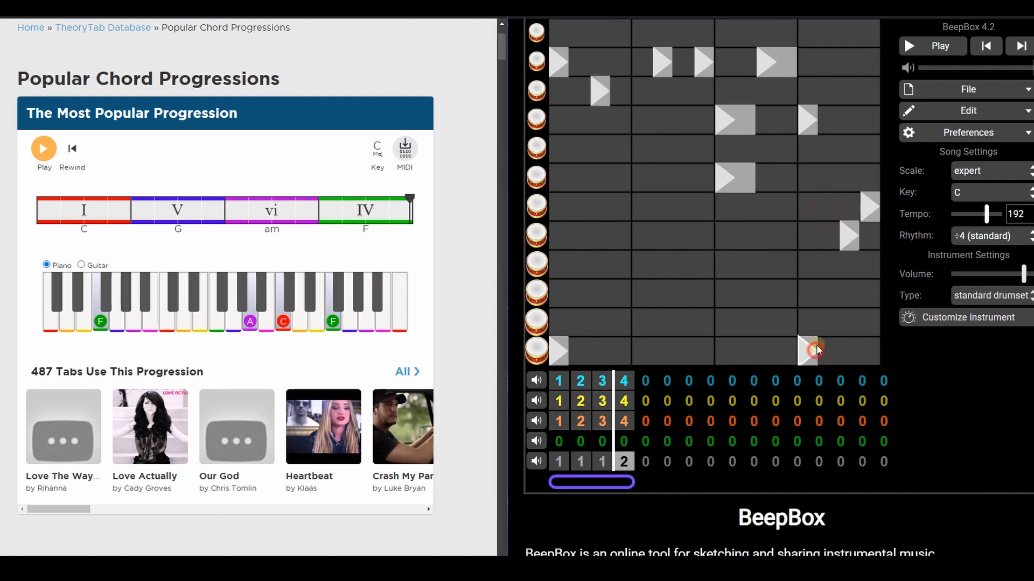
pyautogui.click(828, 178)
pyautogui.press('space')
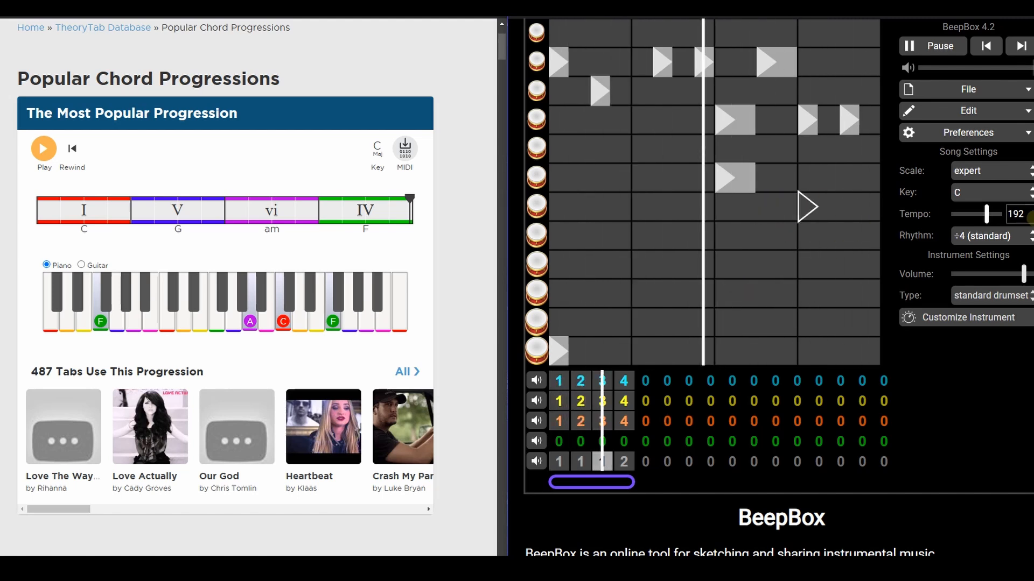
# - Audition the chip noise preset against standard drumset on the drum channel during playback
pyautogui.click(1003, 301)
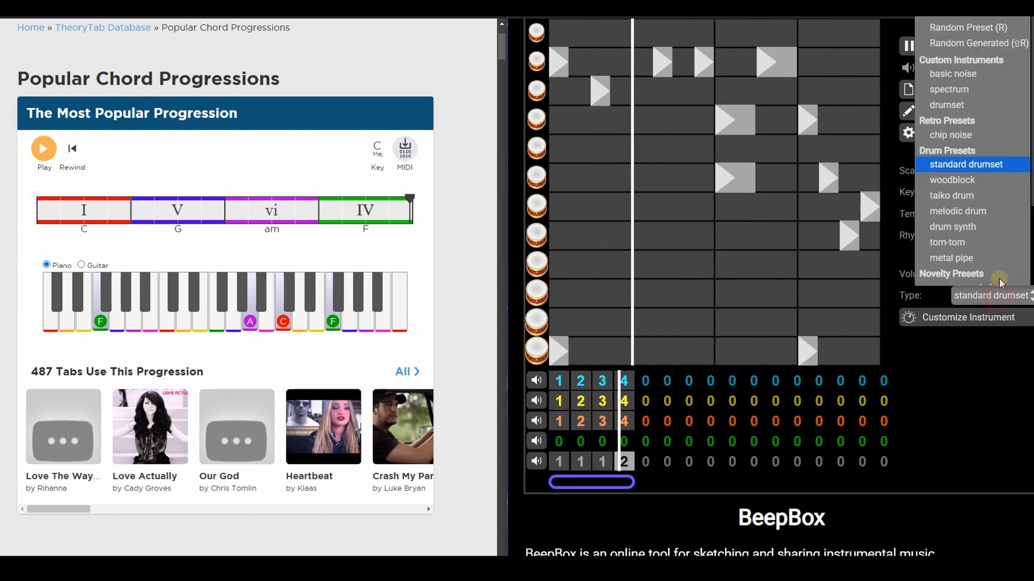
pyautogui.click(979, 126)
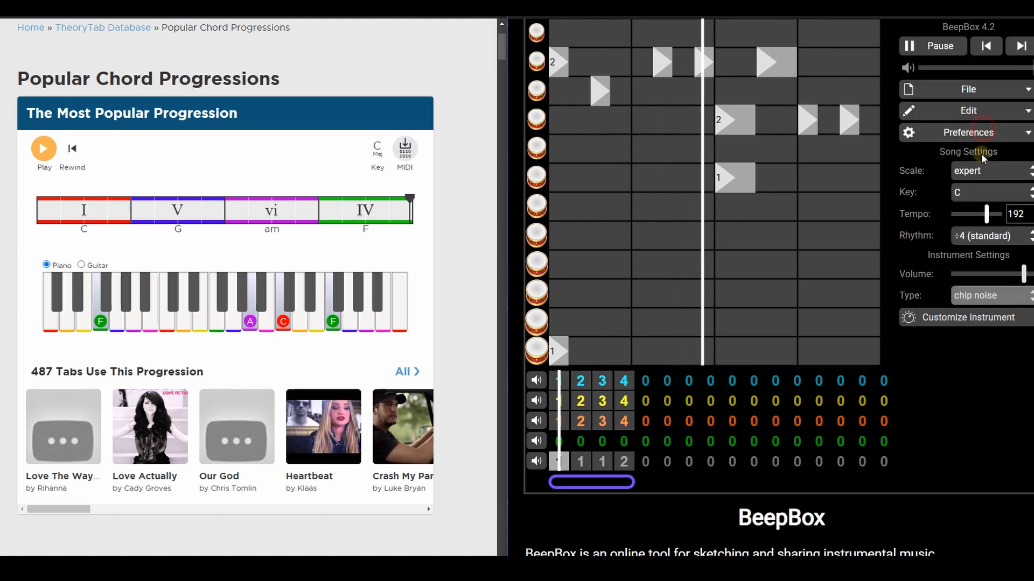
pyautogui.click(992, 297)
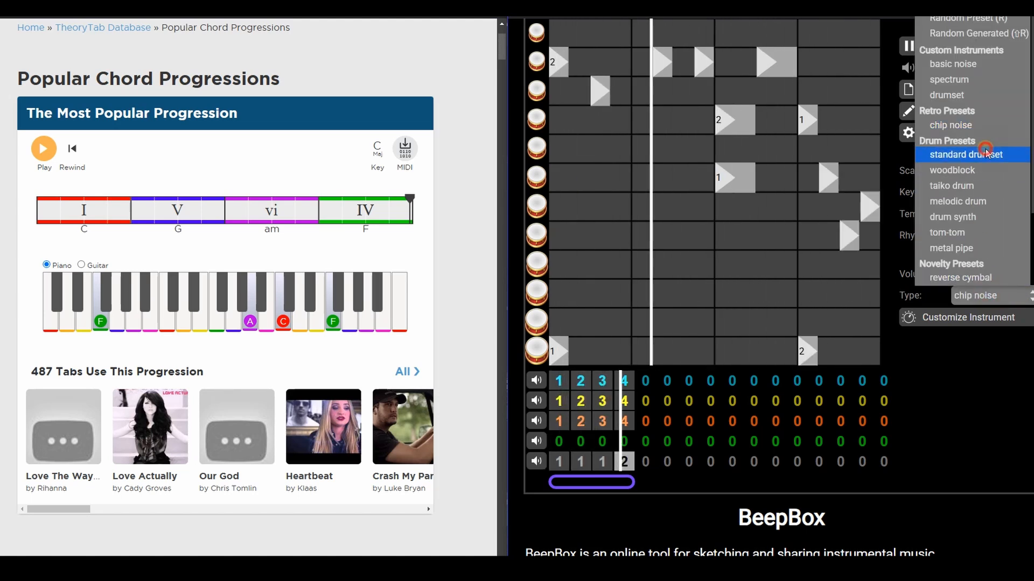
pyautogui.click(985, 151)
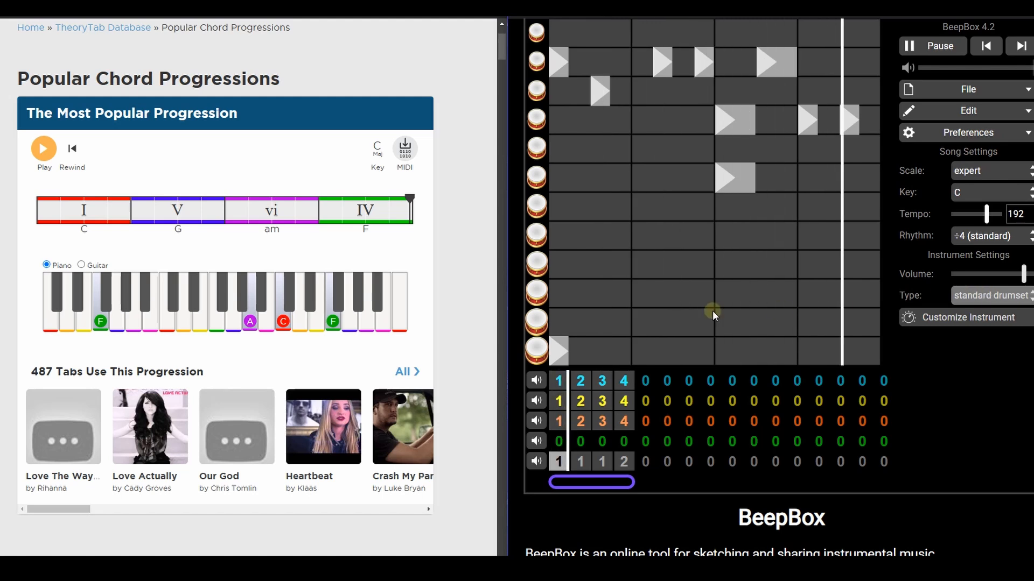
pyautogui.press('space')
# - Open bar 1 of the fourth channel and set that channel's instrument to sci-fi
pyautogui.click(561, 442)
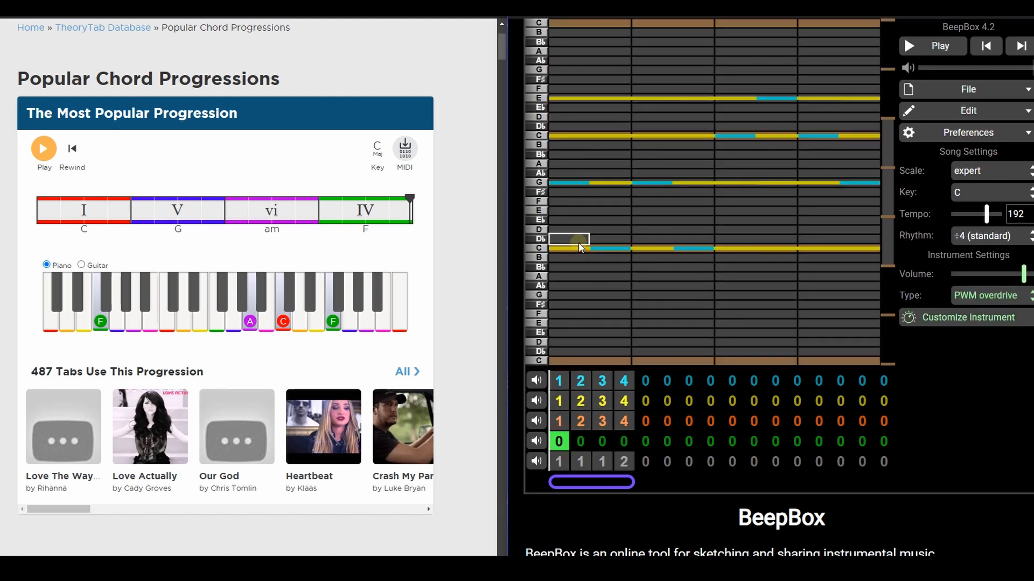
pyautogui.click(963, 296)
pyautogui.scroll(5, 976, 242)
pyautogui.scroll(-8, 977, 235)
pyautogui.scroll(-6, 974, 206)
pyautogui.click(975, 172)
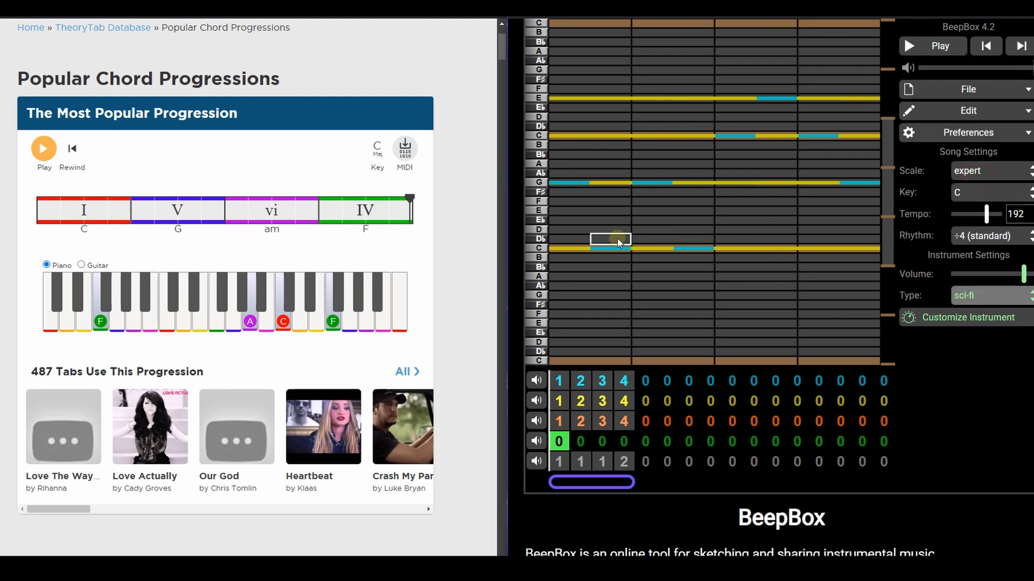
# - Try sustained notes on low C, G, high C and E in bar 1 of the fourth channel, each bending upward until the bar's end
pyautogui.click(561, 250)
pyautogui.moveTo(582, 254)
pyautogui.mouseDown()
pyautogui.moveTo(711, 254)
pyautogui.moveTo(718, 233)
pyautogui.mouseUp()
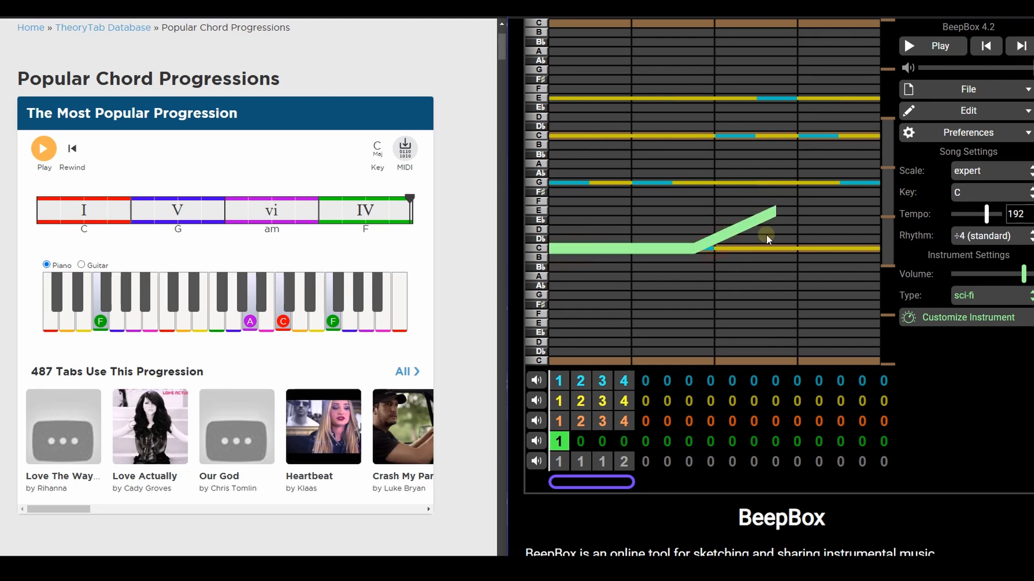
pyautogui.moveTo(818, 221)
pyautogui.mouseDown()
pyautogui.moveTo(874, 189)
pyautogui.moveTo(873, 128)
pyautogui.moveTo(870, 140)
pyautogui.mouseUp()
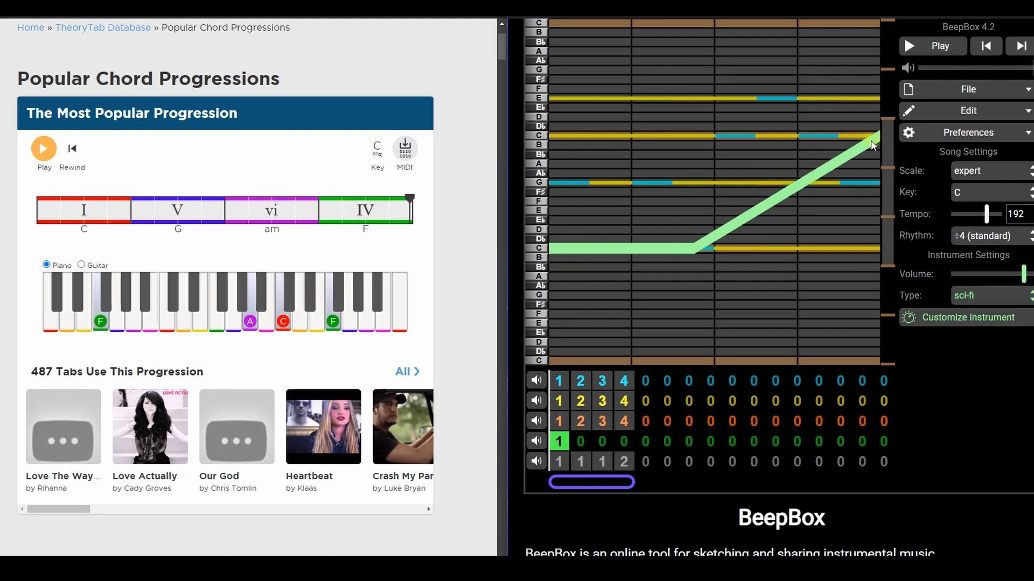
pyautogui.click(682, 182)
pyautogui.click(676, 135)
pyautogui.click(671, 98)
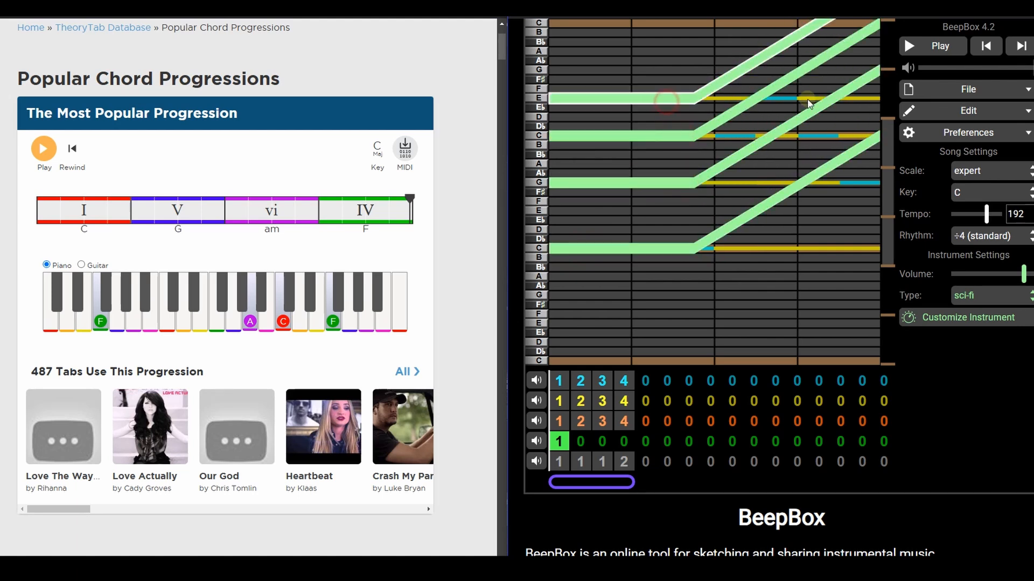
# - Play the song from bar 1 of the fourth channel and set the tempo to 130
pyautogui.click(948, 49)
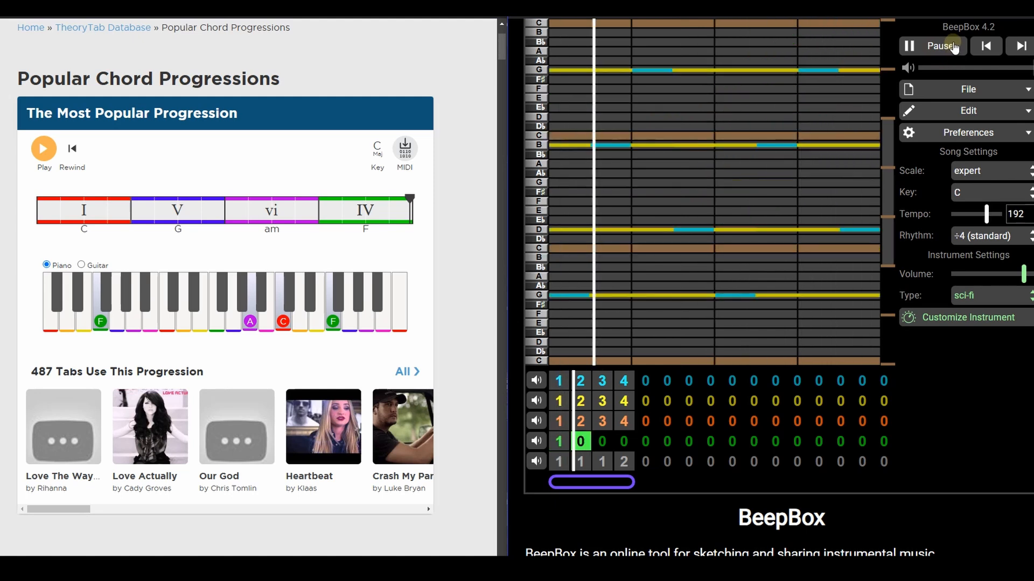
pyautogui.click(923, 46)
pyautogui.click(999, 53)
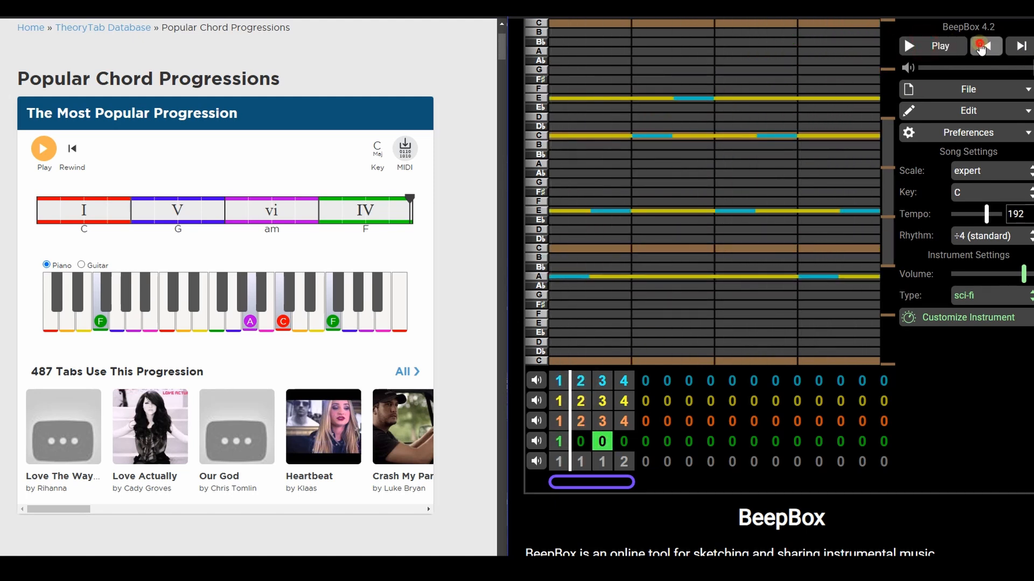
pyautogui.click(559, 443)
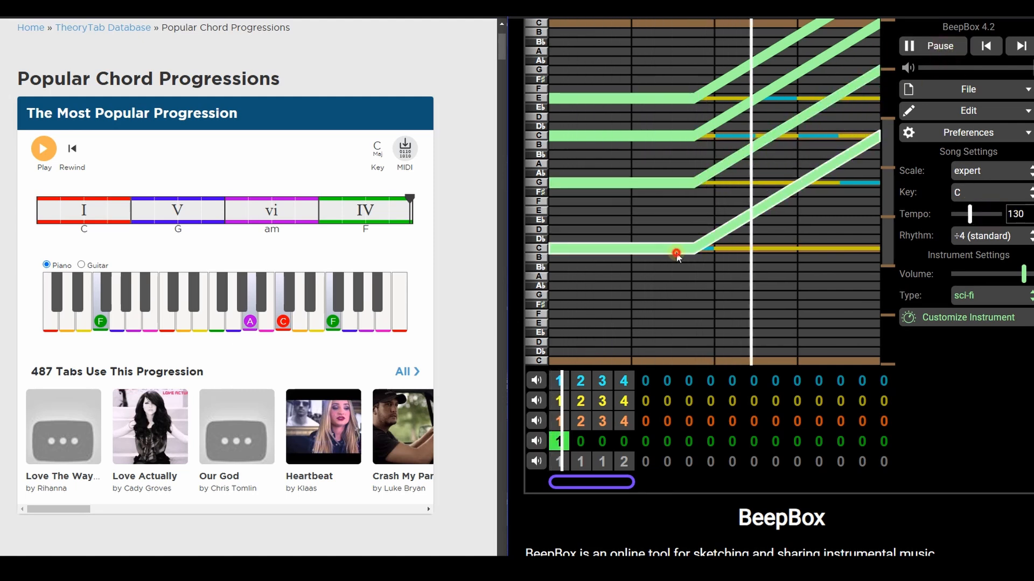
pyautogui.press('space')
# - Replace the bent notes in bar 1 of the fourth channel with whole-bar notes on C, G, B and E, and play it back
pyautogui.click(560, 442)
pyautogui.click(630, 135)
pyautogui.click(636, 97)
pyautogui.click(646, 249)
pyautogui.click(647, 182)
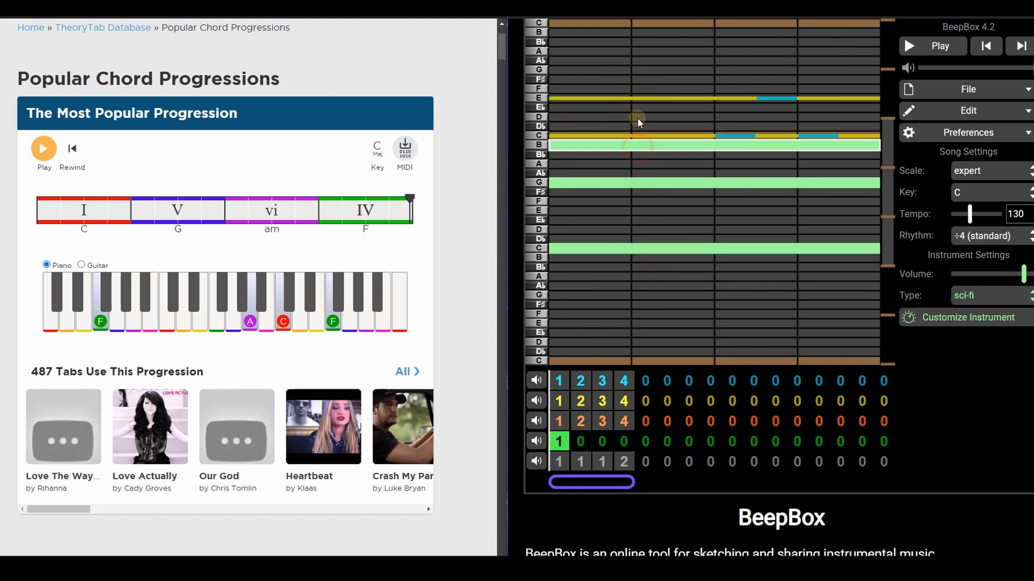
pyautogui.click(631, 98)
pyautogui.press('space')
pyautogui.press('space')
pyautogui.press('space')
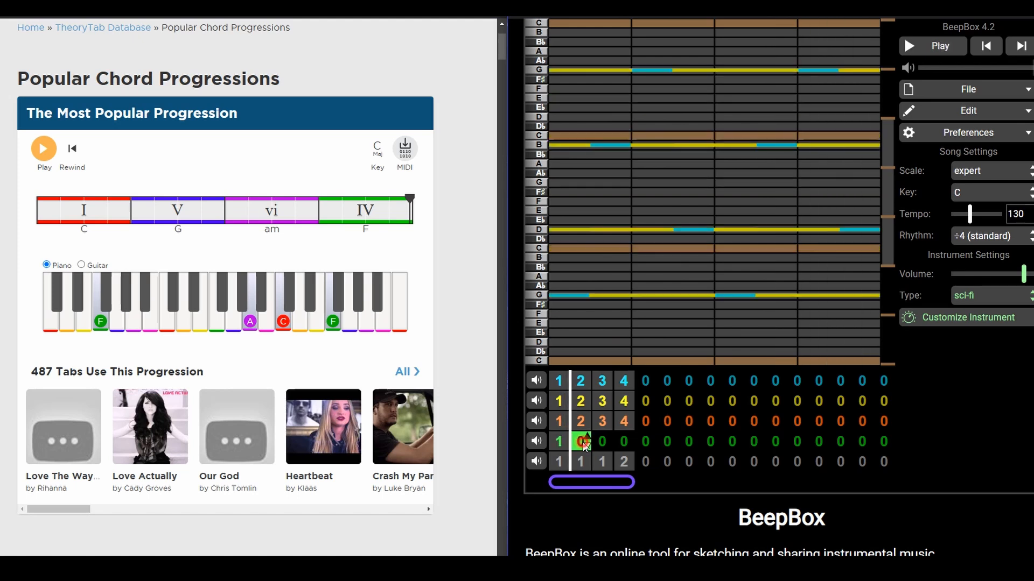
pyautogui.press('space')
# - Fill bar 2 of the fourth channel with whole-bar notes on G, D, B and A and play it back
pyautogui.click(568, 70)
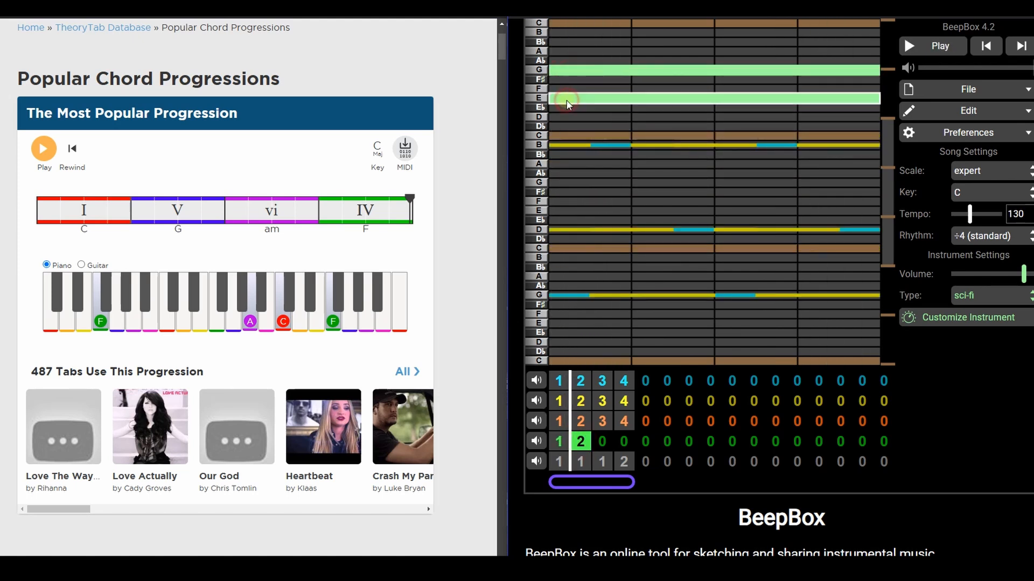
pyautogui.moveTo(568, 102); pyautogui.dragTo(569, 117)
pyautogui.click(574, 145)
pyautogui.click(572, 164)
pyautogui.press('space')
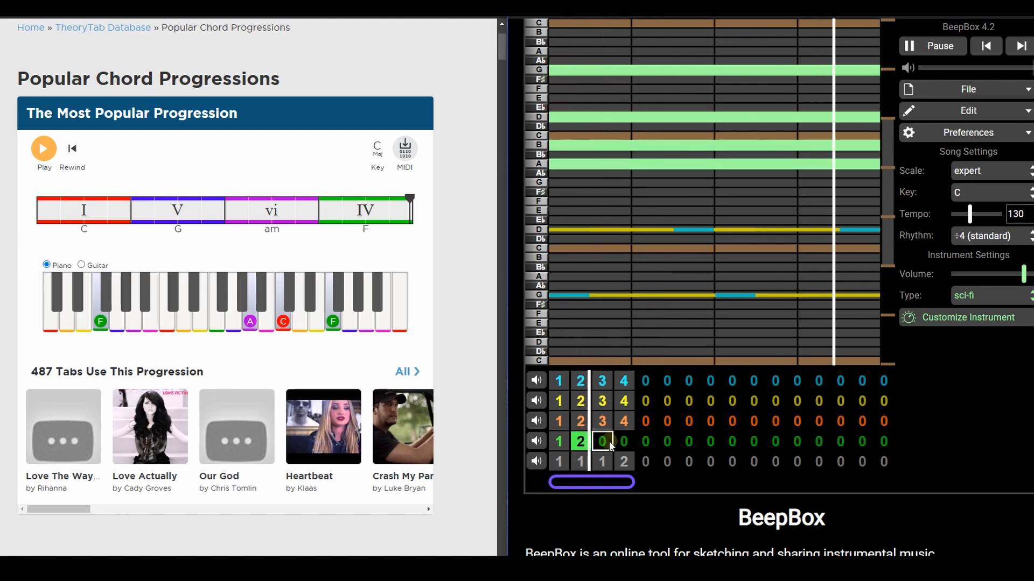
# - Fill bar 3 of the fourth channel with whole-bar notes on E, C, A and G and play it back
pyautogui.click(603, 442)
pyautogui.press('3')
pyautogui.press('space')
pyautogui.press('space')
pyautogui.click(570, 98)
pyautogui.click(575, 135)
pyautogui.click(572, 136)
pyautogui.click(569, 136)
pyautogui.click(564, 155)
pyautogui.click(564, 155)
pyautogui.click(560, 165)
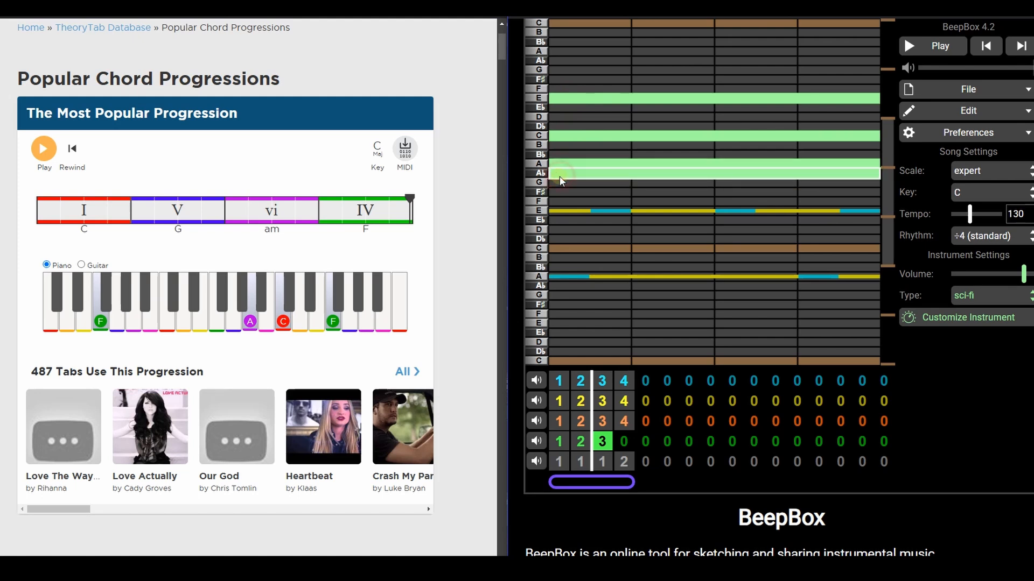
pyautogui.click(560, 186)
pyautogui.press('space')
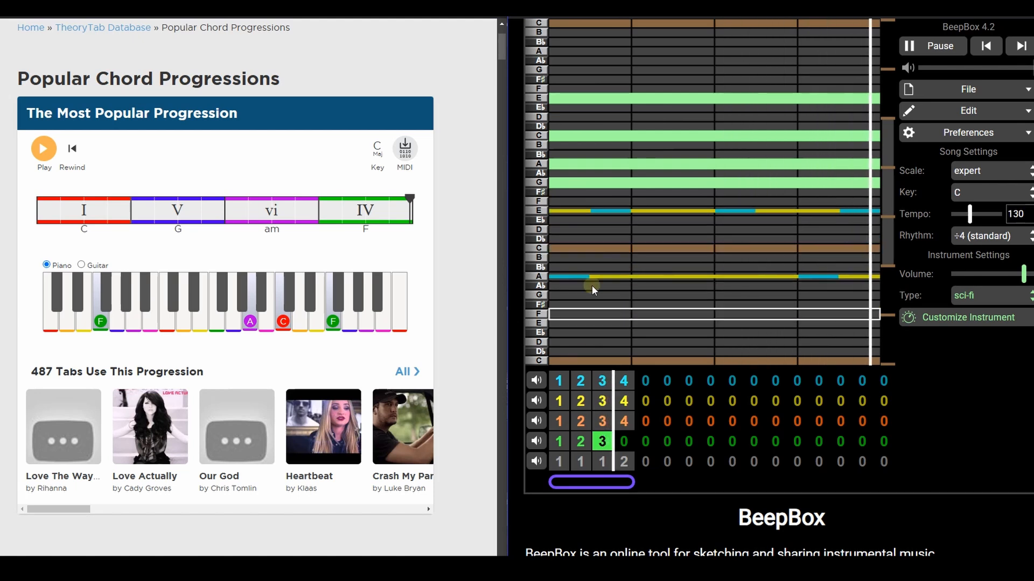
pyautogui.press('space')
# - Fill bar 4 of the fourth channel with whole-bar notes on F, C, A and E
pyautogui.click(562, 88)
pyautogui.click(568, 164)
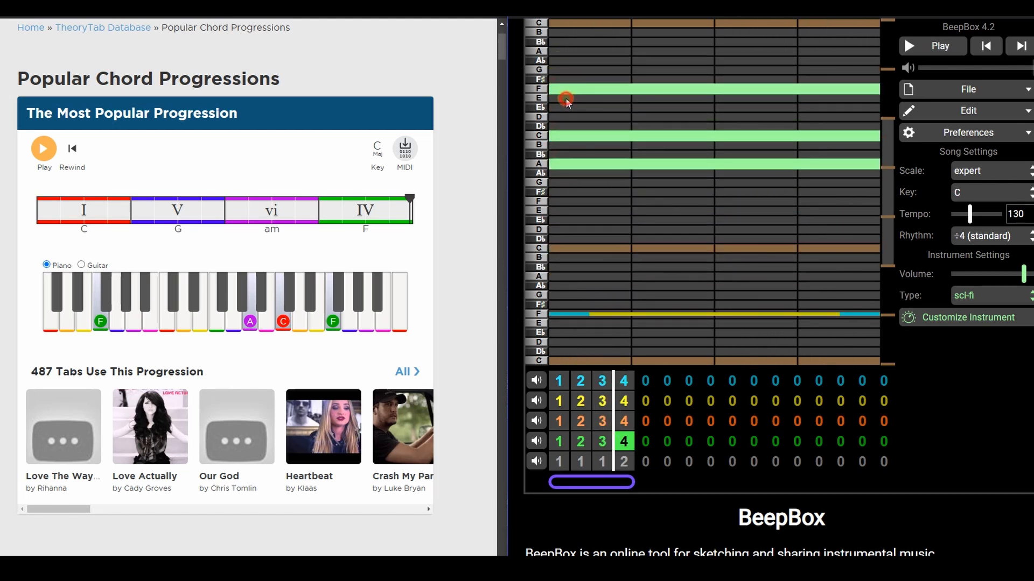
pyautogui.click(560, 211)
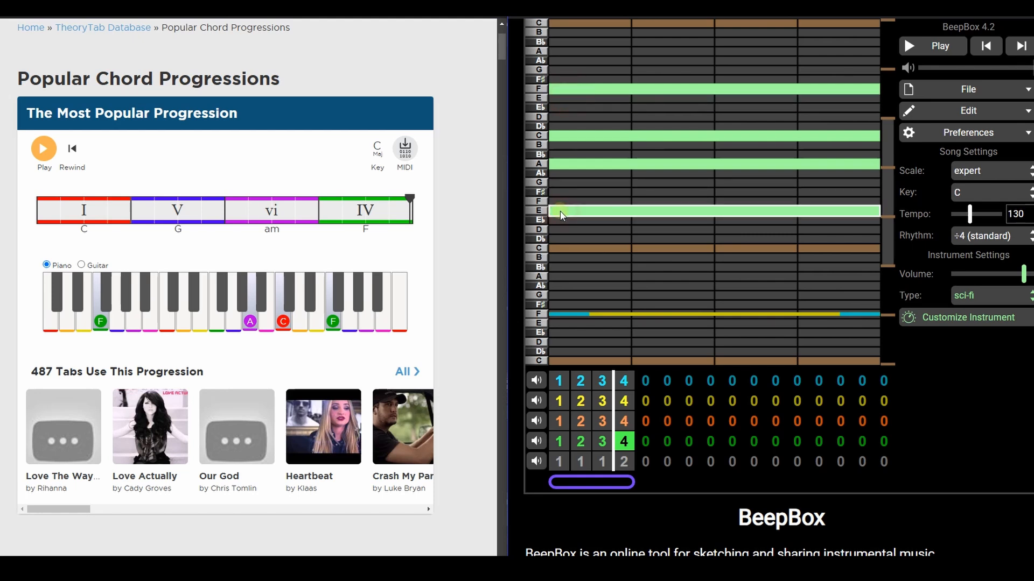
# - Replace the C note in bar 1 of the fourth channel with a whole-bar note on D and play the song
pyautogui.press('space')
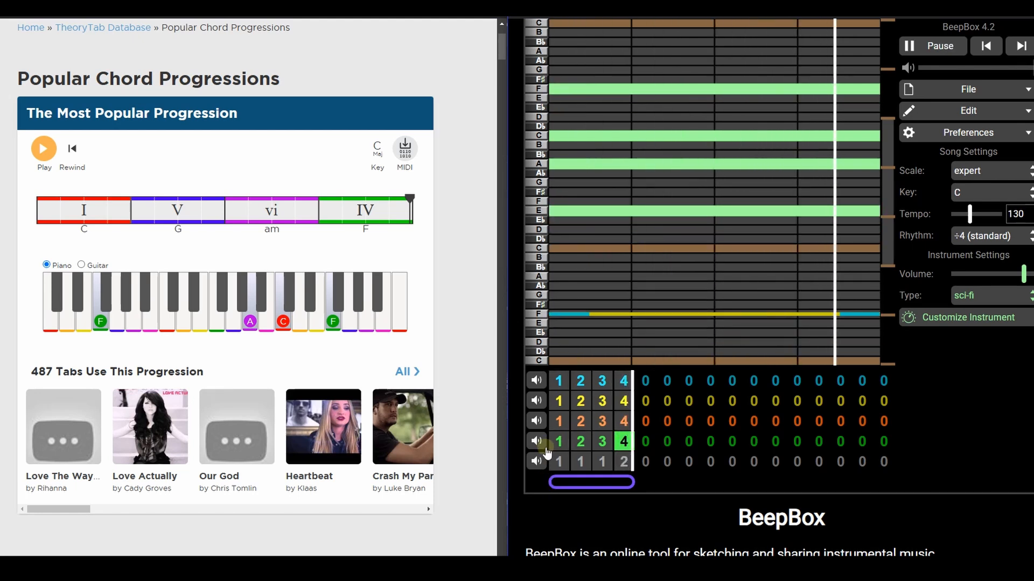
pyautogui.click(558, 442)
pyautogui.press('space')
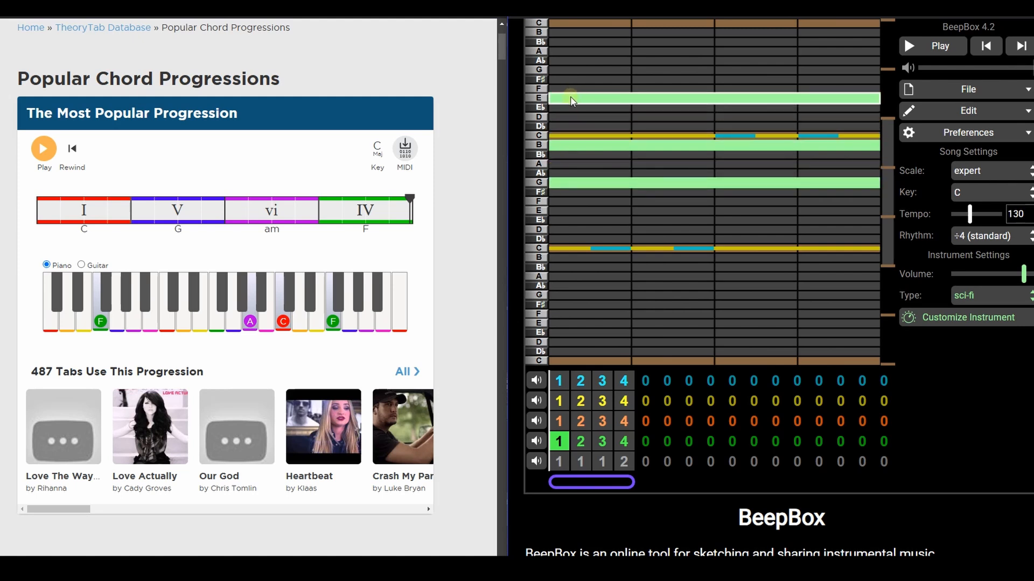
pyautogui.click(564, 115)
pyautogui.press('space')
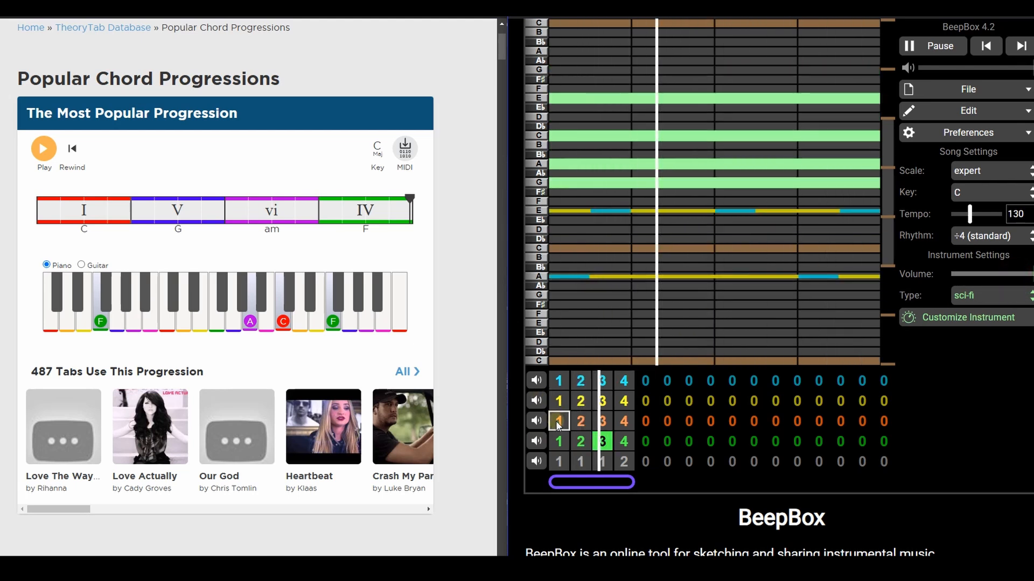
# - Audition the square wave and sawtooth lead 1 presets on the first channel and settle on sawtooth lead 2
pyautogui.click(558, 381)
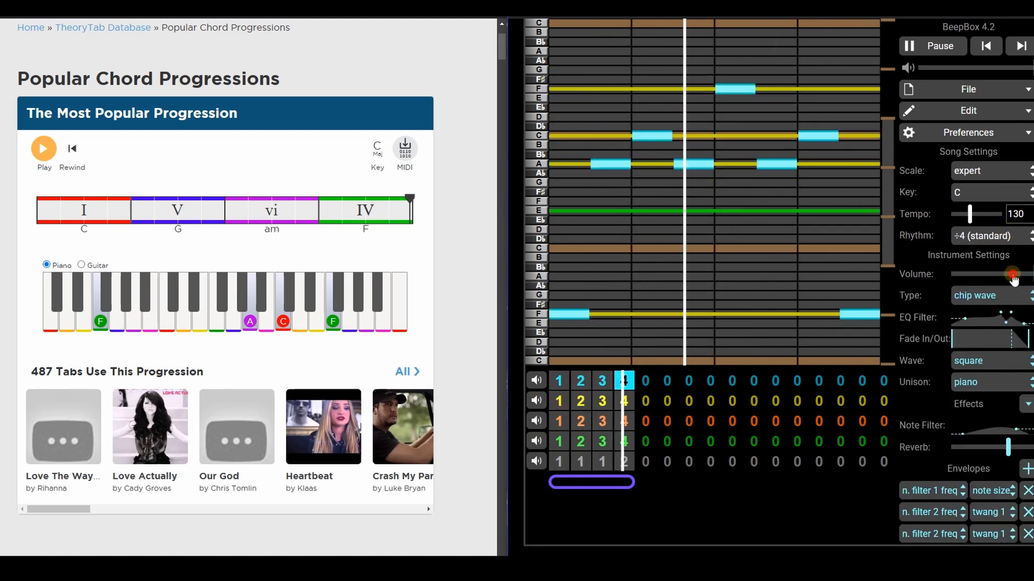
pyautogui.click(989, 295)
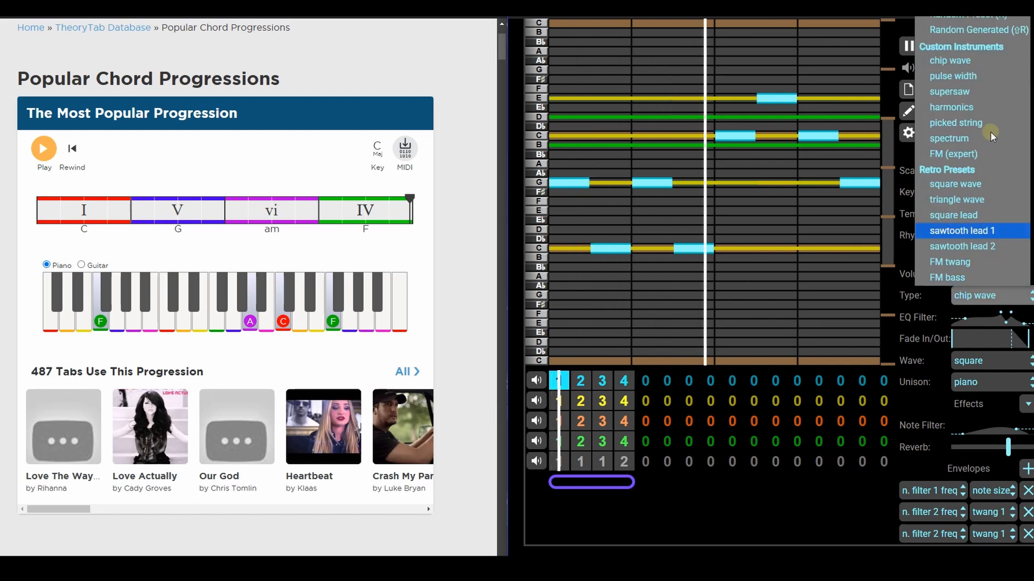
pyautogui.click(982, 185)
pyautogui.click(981, 295)
pyautogui.click(991, 230)
pyautogui.click(985, 296)
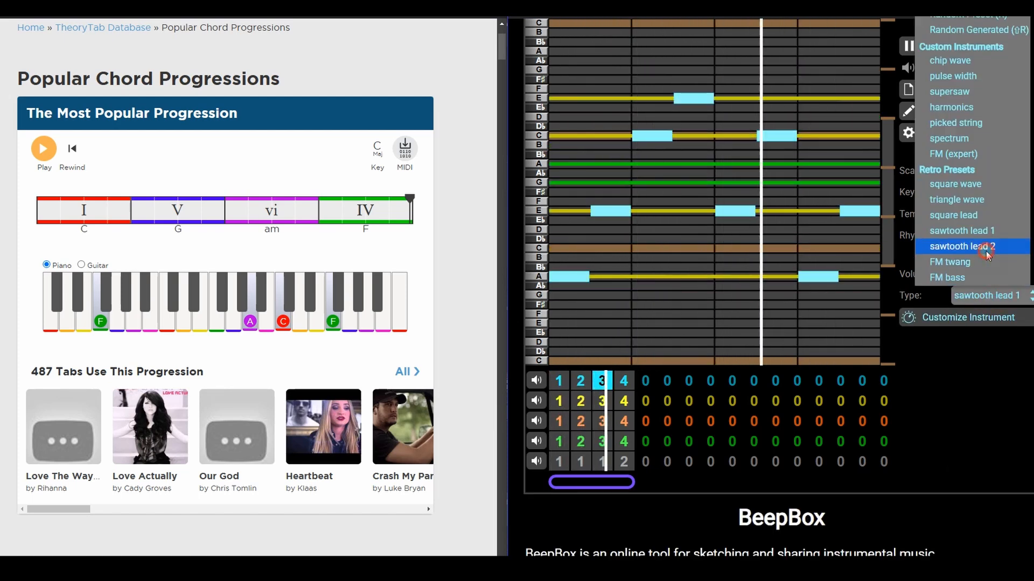
pyautogui.click(987, 248)
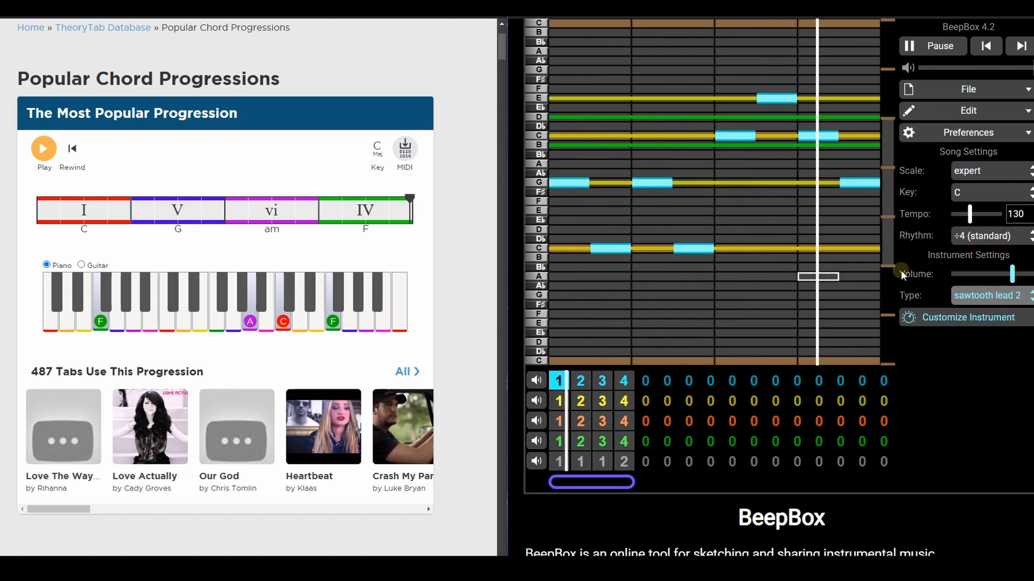
# - Compare the second and fourth channels during playback and toggle the second channel's mute
pyautogui.click(558, 401)
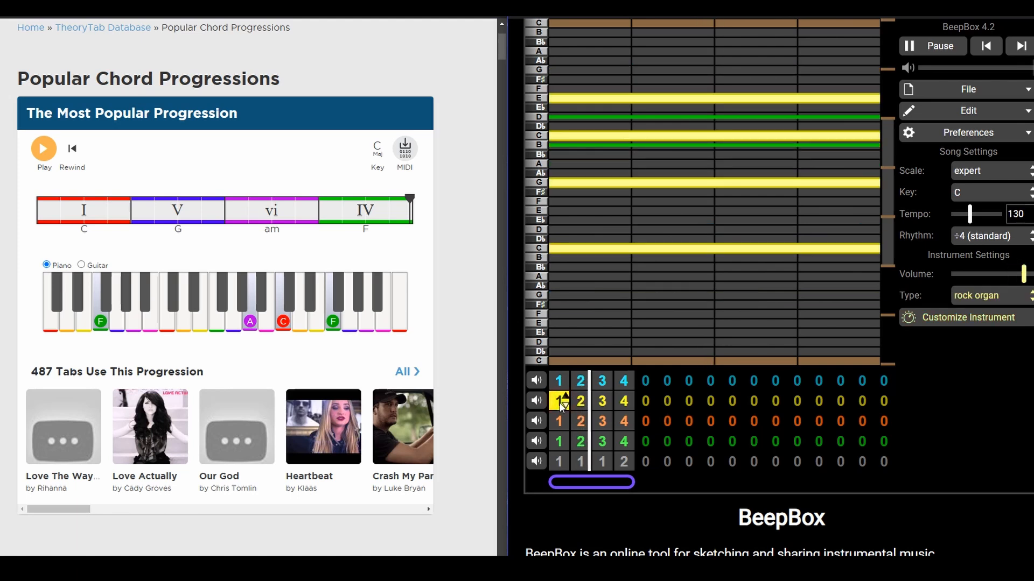
pyautogui.click(558, 443)
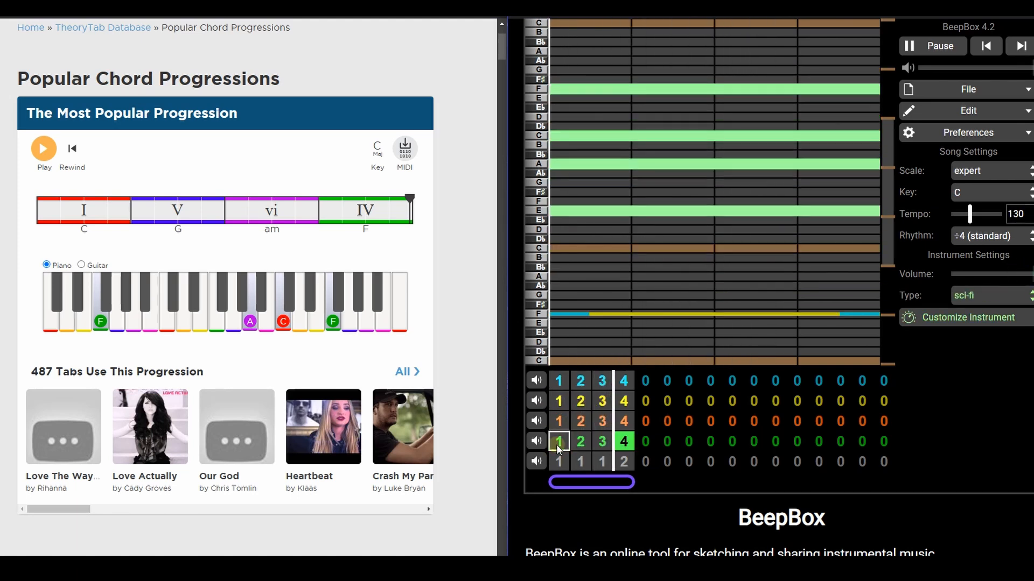
pyautogui.click(536, 400)
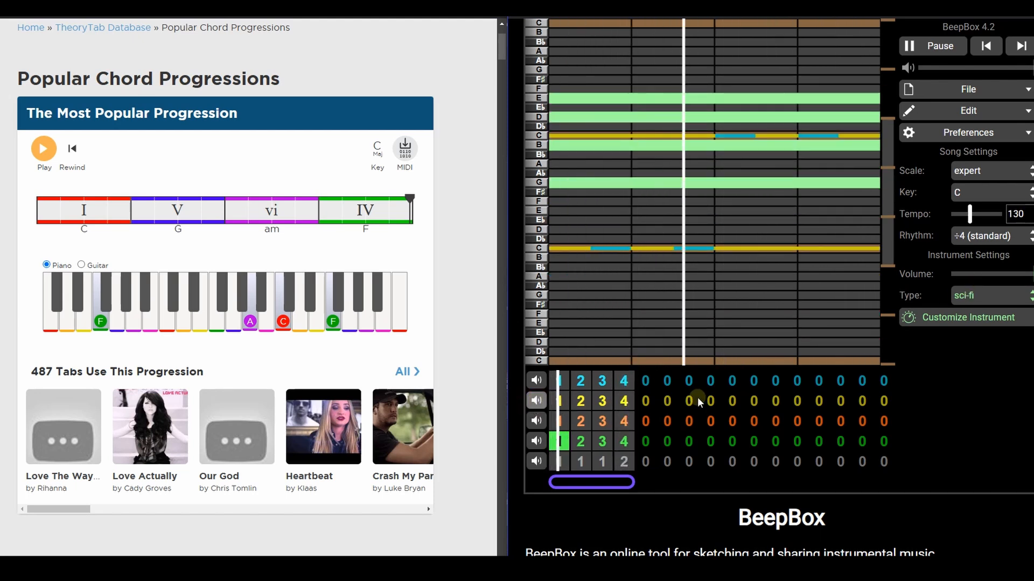
# - Try the bandoneon and strings synth 2 presets on the second channel and set its instrument to slow strings
pyautogui.moveTo(586, 402); pyautogui.dragTo(598, 401)
pyautogui.click(980, 296)
pyautogui.scroll(-3, 981, 269)
pyautogui.click(981, 229)
pyautogui.click(994, 296)
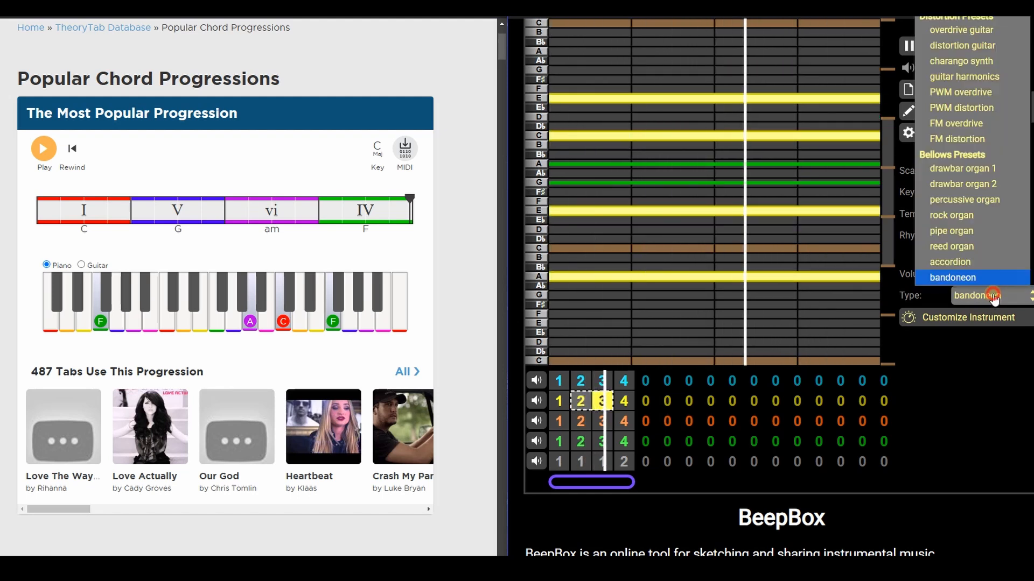
pyautogui.scroll(-6, 990, 242)
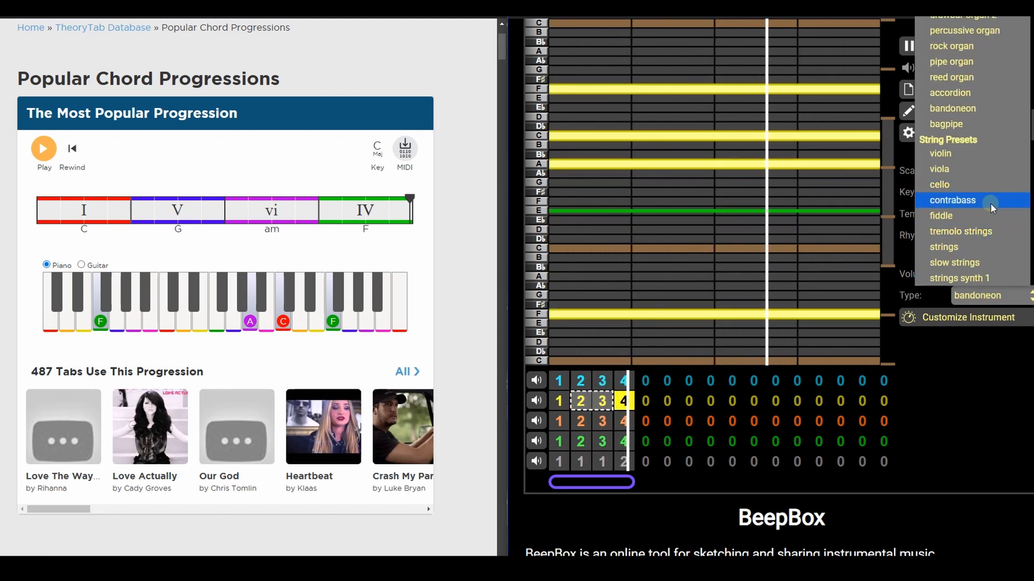
pyautogui.scroll(-3, 990, 202)
pyautogui.click(969, 176)
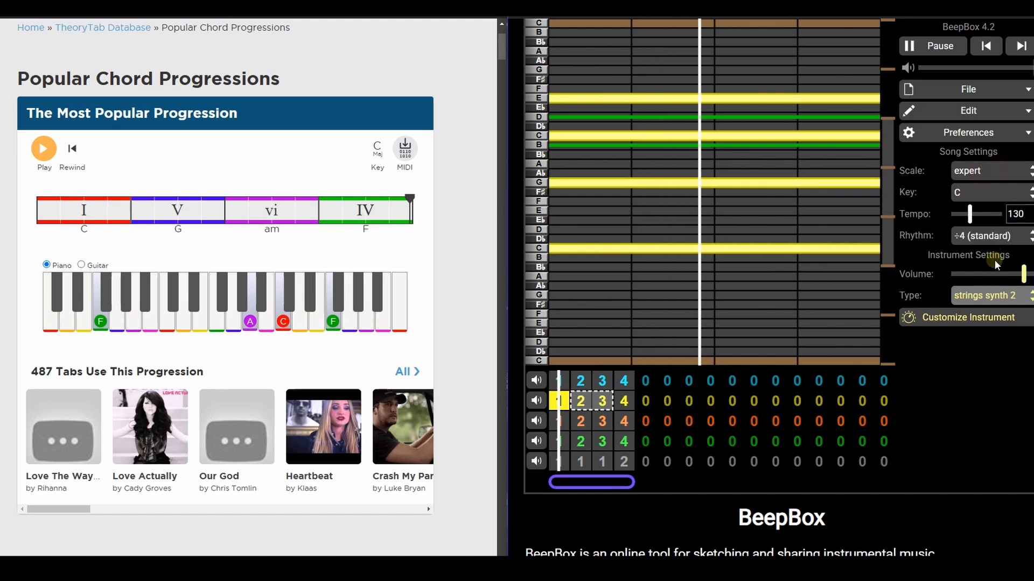
pyautogui.click(985, 296)
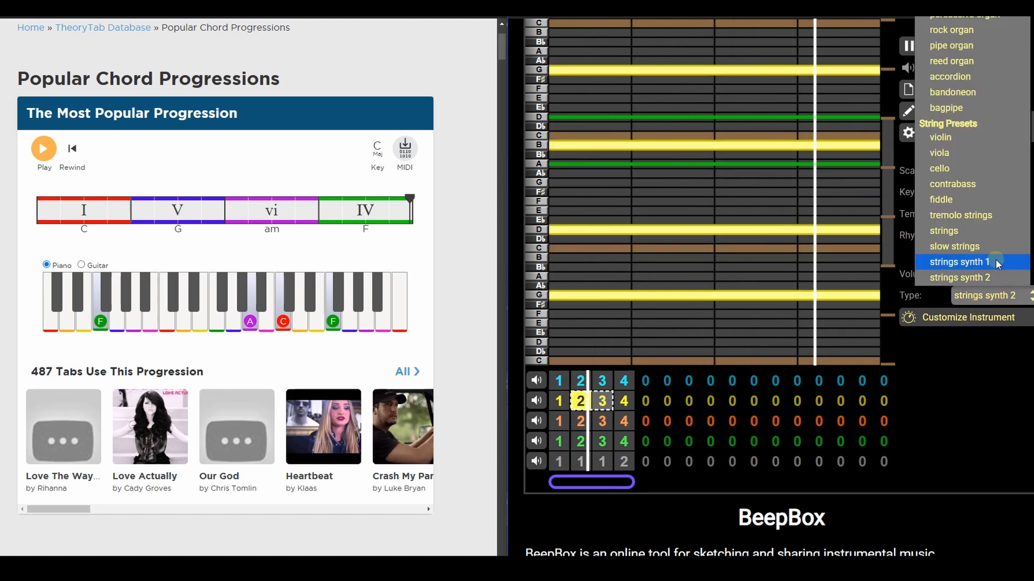
pyautogui.click(981, 249)
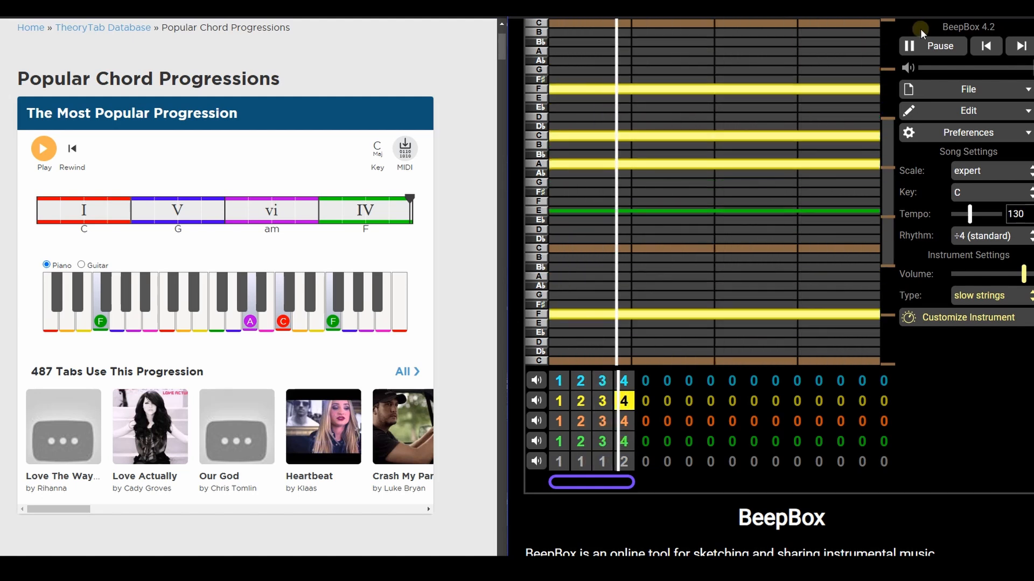
# - Copy bars 1 to 4 of all five channels and paste them at bar 5
pyautogui.moveTo(560, 380); pyautogui.dragTo(624, 464)
pyautogui.click(641, 381)
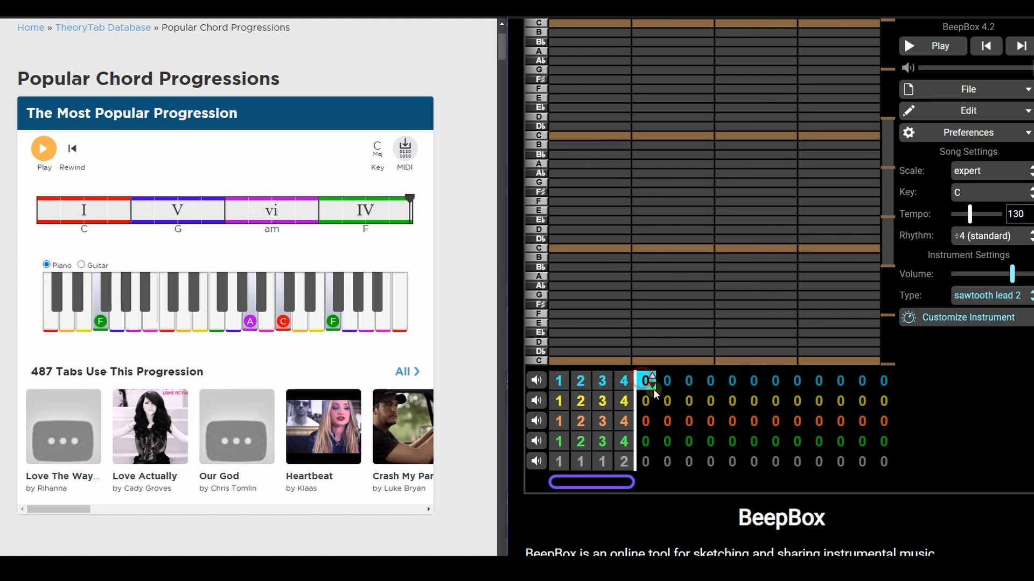
pyautogui.hotkey('ctrl', 'v')
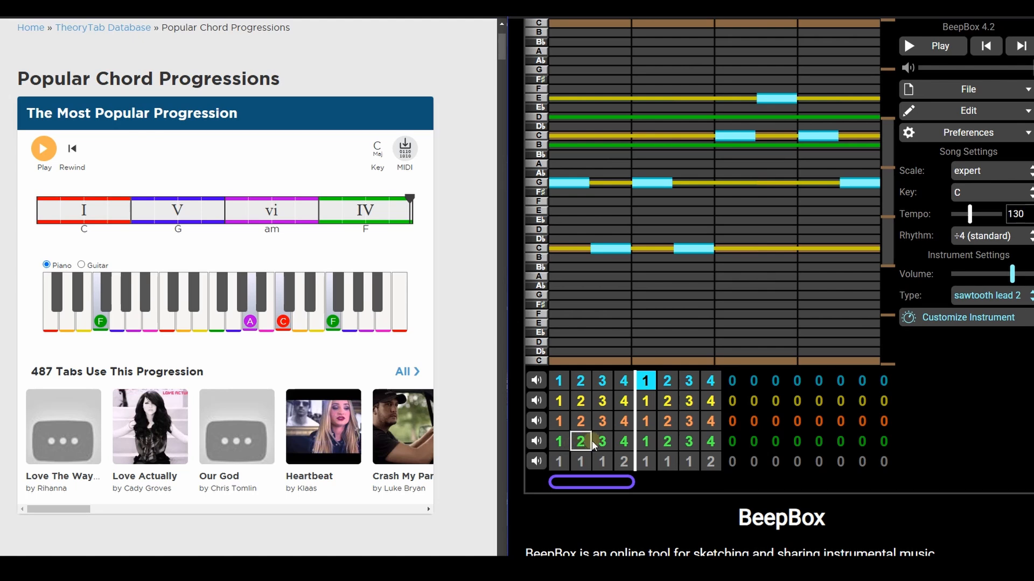
# - Silence the first channel in bars 1 to 4 by setting each bar's pattern to 0
pyautogui.click(562, 384)
pyautogui.click(583, 385)
pyautogui.click(583, 384)
pyautogui.click(584, 385)
pyautogui.click(605, 384)
pyautogui.click(605, 384)
pyautogui.click(605, 383)
pyautogui.click(605, 384)
pyautogui.click(628, 384)
pyautogui.click(627, 384)
pyautogui.click(627, 384)
pyautogui.click(627, 383)
pyautogui.click(627, 384)
# - Silence the second channel in bars 1 to 4 by setting each bar's pattern to 0
pyautogui.click(563, 405)
pyautogui.click(564, 405)
pyautogui.click(587, 406)
pyautogui.click(587, 405)
pyautogui.click(586, 405)
pyautogui.click(586, 405)
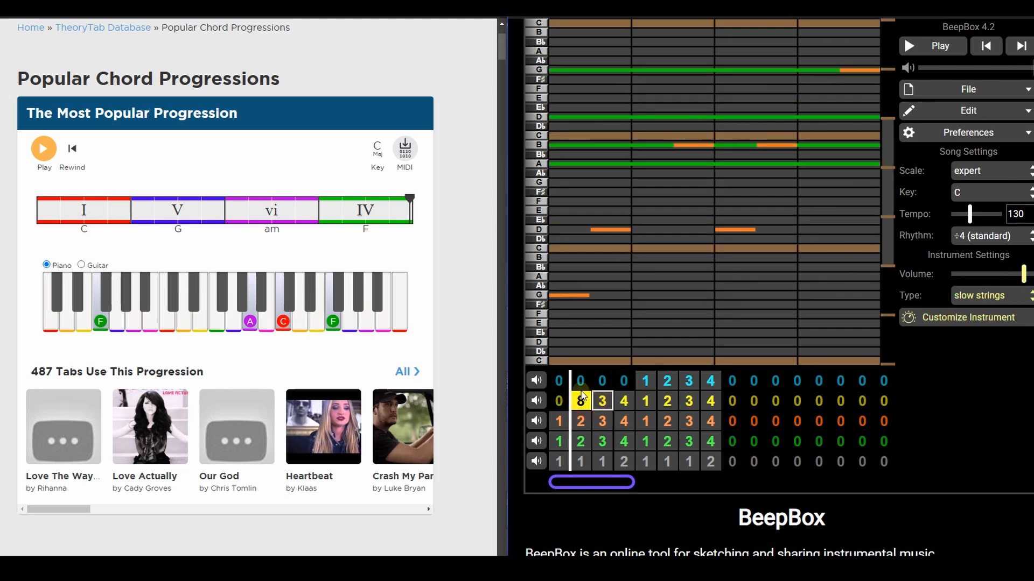
pyautogui.click(607, 405)
pyautogui.click(608, 404)
pyautogui.click(608, 405)
pyautogui.click(608, 405)
pyautogui.click(627, 404)
pyautogui.click(630, 404)
pyautogui.click(630, 404)
pyautogui.click(630, 404)
pyautogui.click(630, 406)
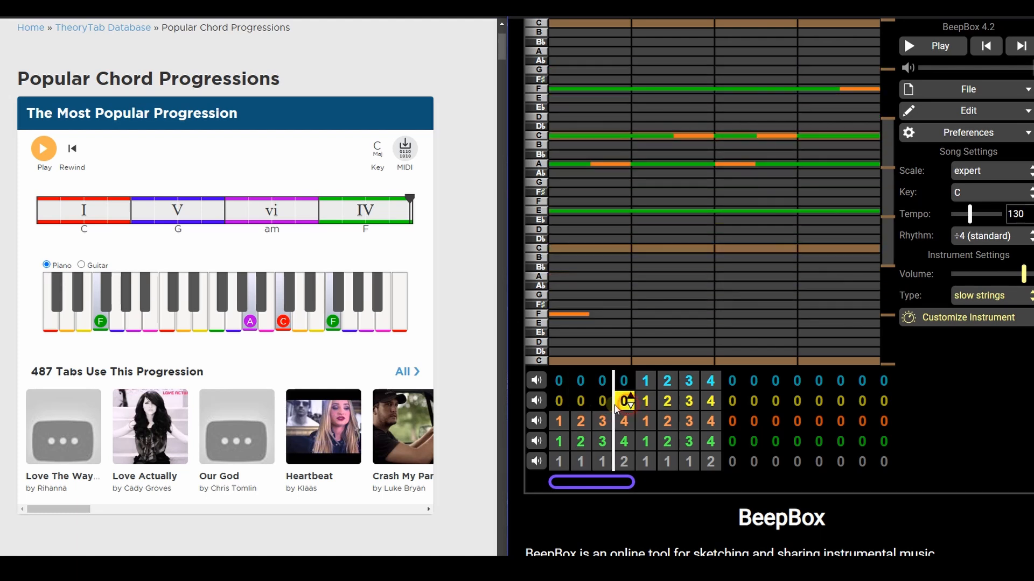
# - Silence the fourth channel in bars 1 to 4 by setting each bar's pattern to 0
pyautogui.click(563, 444)
pyautogui.click(565, 444)
pyautogui.click(588, 445)
pyautogui.click(587, 445)
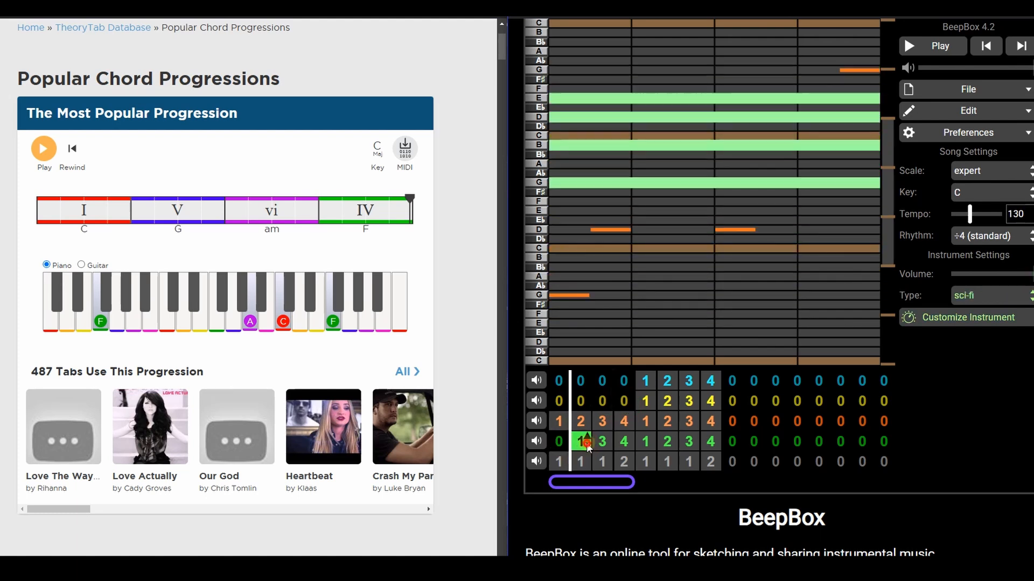
pyautogui.click(586, 445)
pyautogui.click(609, 445)
pyautogui.click(610, 444)
pyautogui.click(608, 445)
pyautogui.click(609, 444)
pyautogui.click(630, 445)
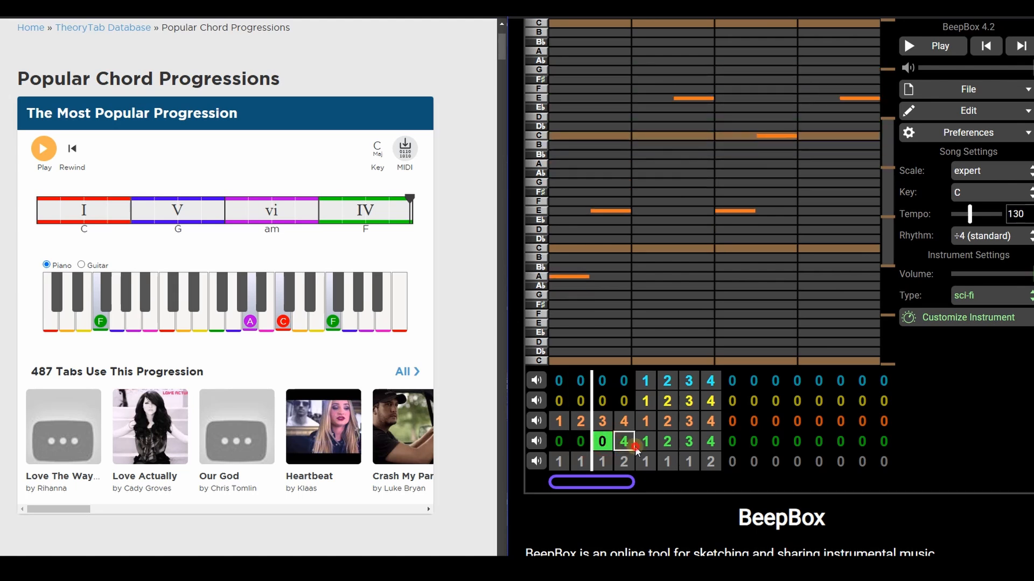
pyautogui.click(631, 445)
pyautogui.click(630, 445)
pyautogui.click(630, 446)
pyautogui.click(630, 446)
pyautogui.click(676, 462)
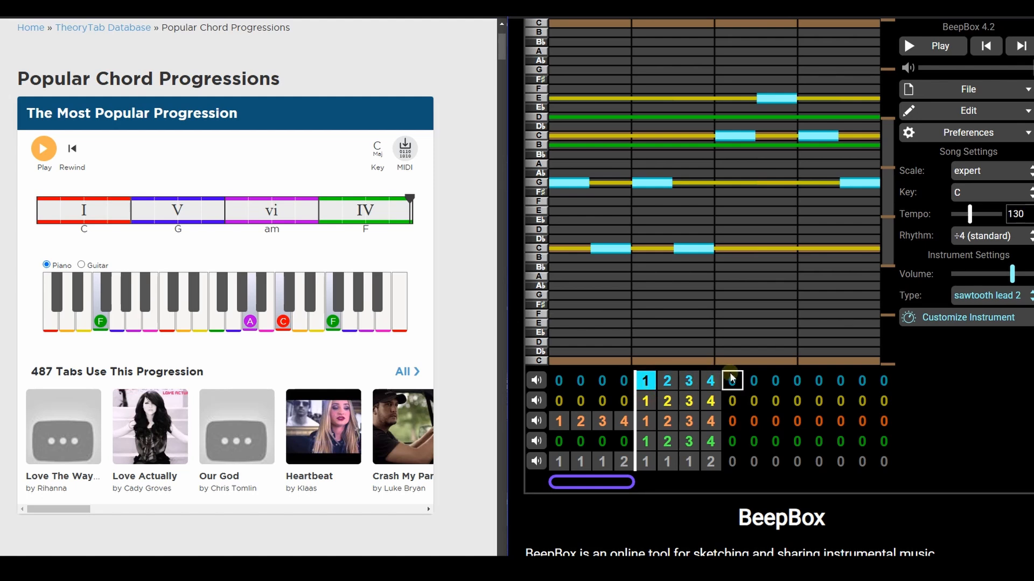
pyautogui.click(568, 385)
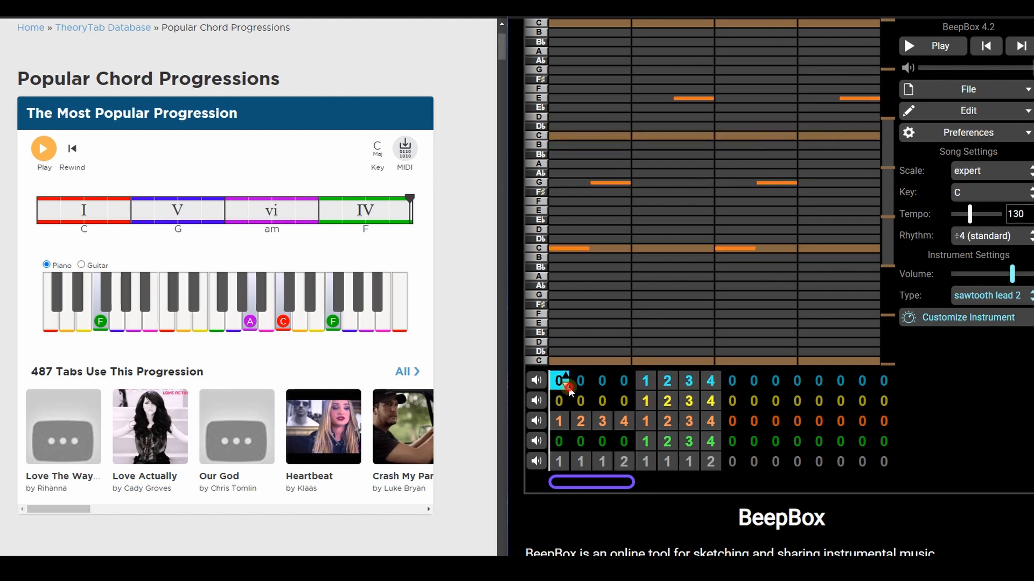
pyautogui.click(646, 382)
pyautogui.hotkey('ctrl', 'v')
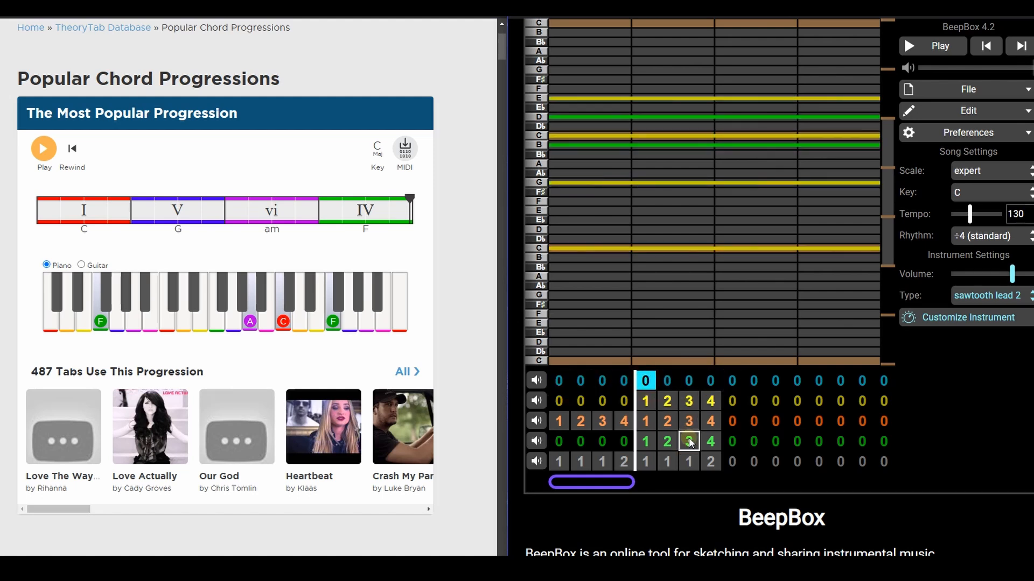
pyautogui.hotkey('ctrl', 'z')
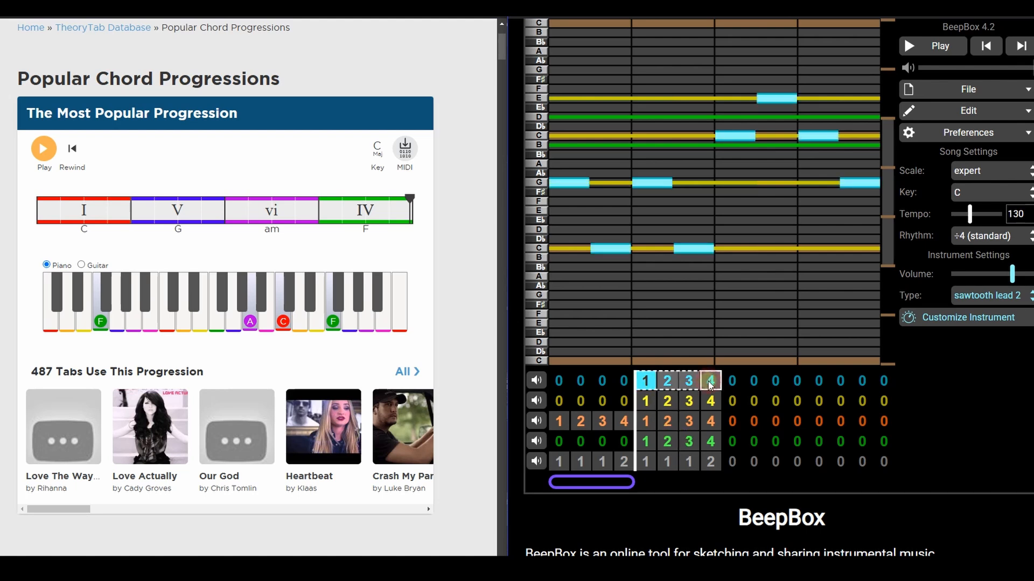
# - Copy the first channel's bars 5 to 8 and paste them at bars 9 and 13
pyautogui.click(733, 380)
pyautogui.hotkey('ctrl', 'v')
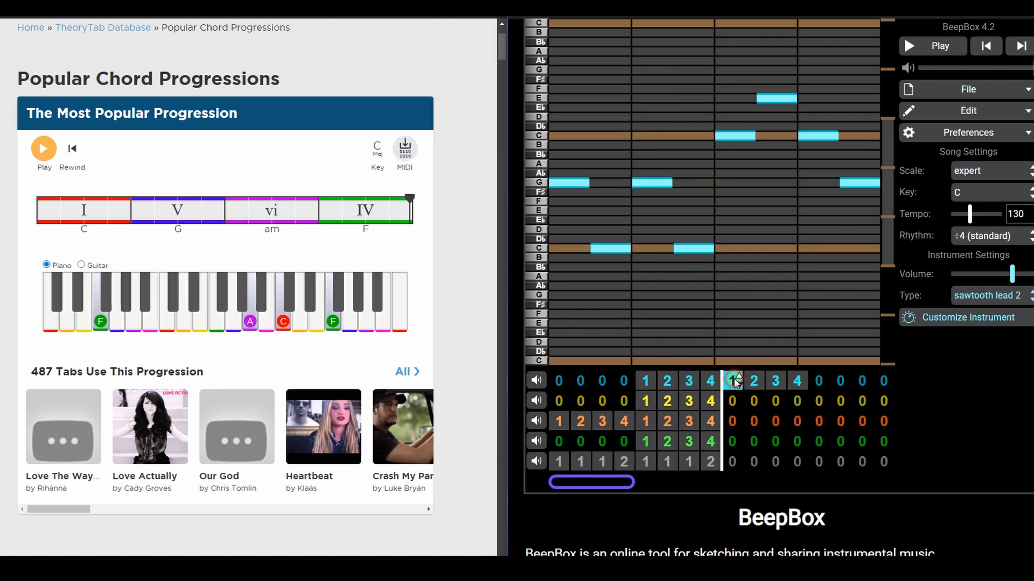
pyautogui.click(818, 382)
pyautogui.hotkey('ctrl', 'v')
# - Blank the first channel's bars 5 to 8 by pasting its empty bars 1 to 4 over them
pyautogui.click(648, 380)
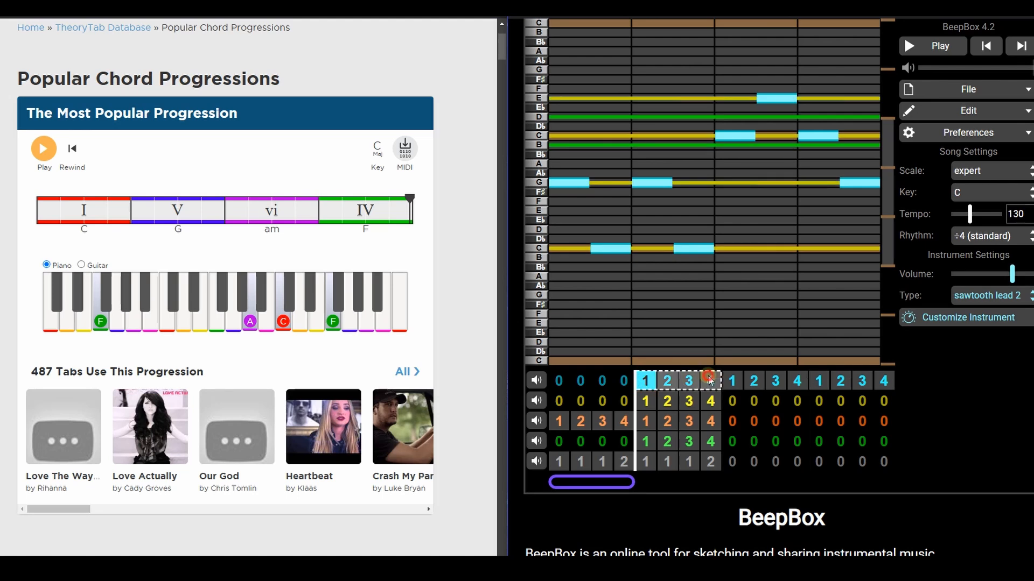
pyautogui.click(562, 381)
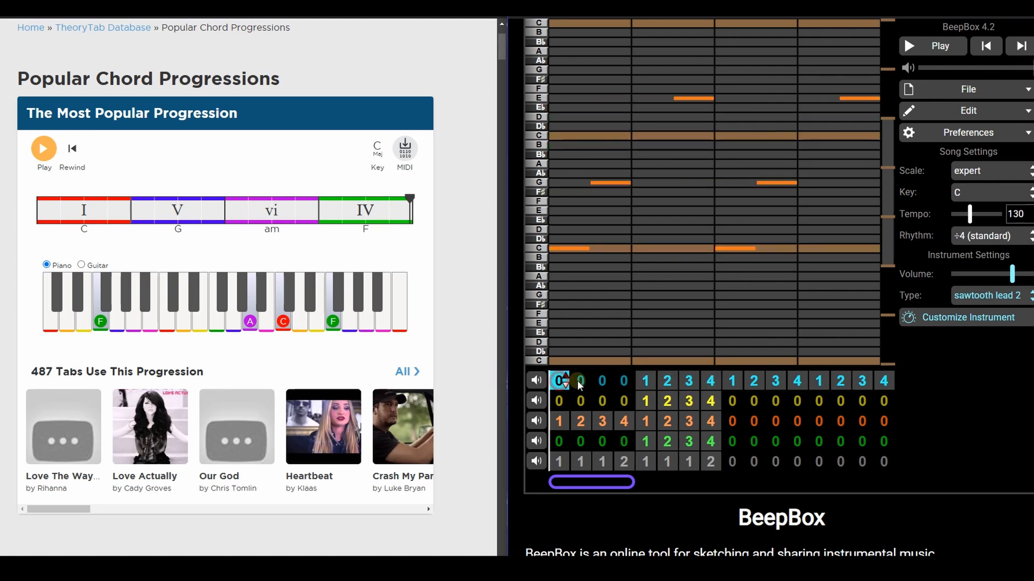
pyautogui.click(645, 381)
pyautogui.hotkey('ctrl', 'v')
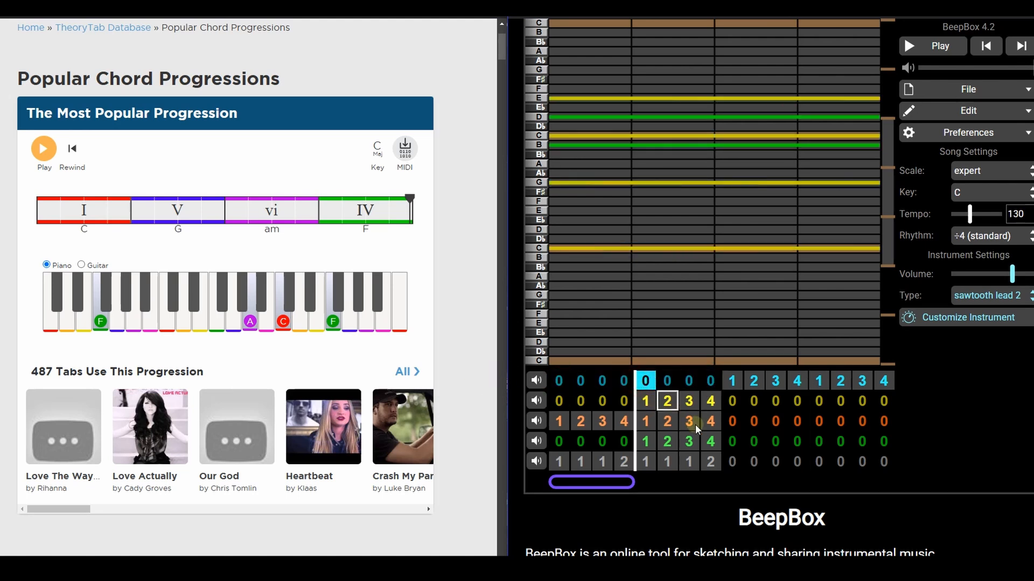
pyautogui.click(753, 421)
# - Silence the second channel in bars 5 to 8 by setting each bar's pattern to 0
pyautogui.click(654, 407)
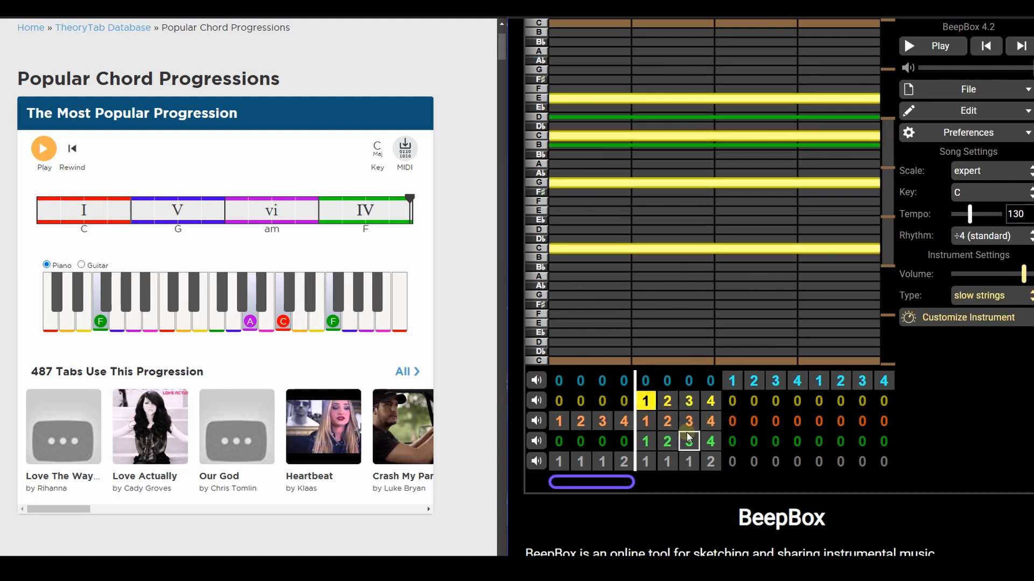
pyautogui.click(651, 405)
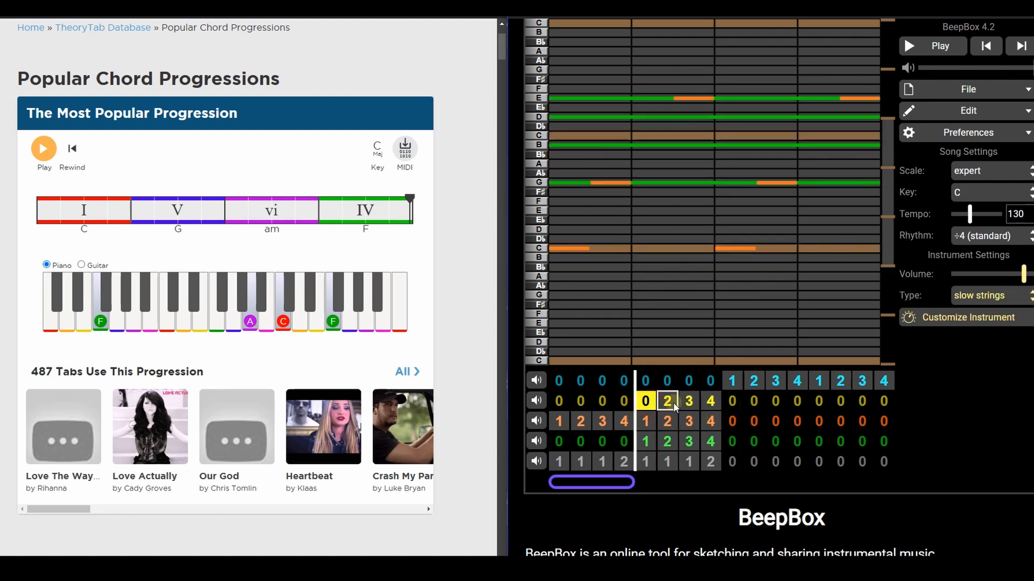
pyautogui.click(673, 403)
pyautogui.click(673, 403)
pyautogui.click(673, 403)
pyautogui.click(695, 403)
pyautogui.click(695, 404)
pyautogui.click(695, 403)
pyautogui.click(695, 403)
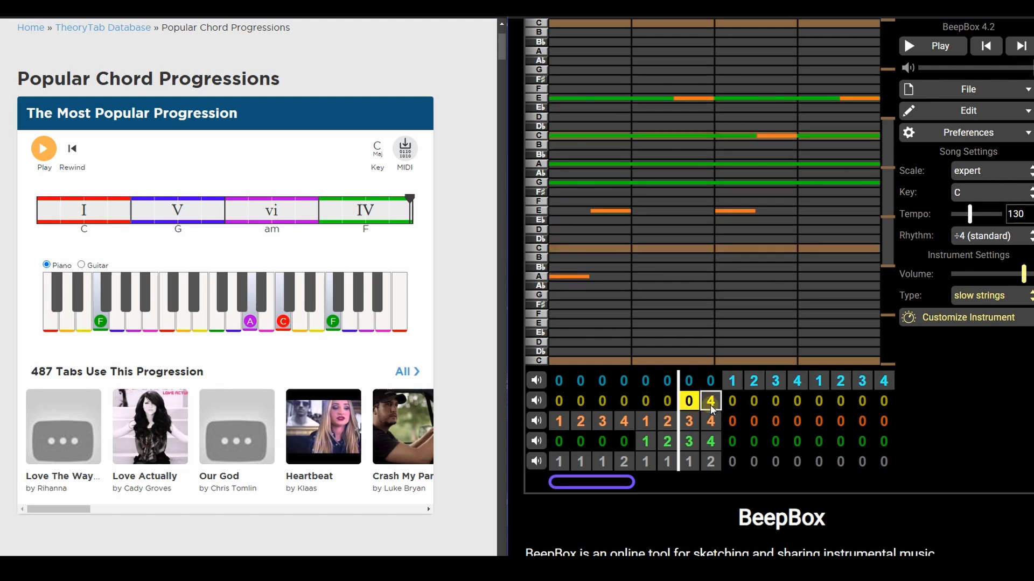
pyautogui.click(716, 404)
pyautogui.click(716, 404)
pyautogui.click(716, 404)
pyautogui.click(717, 404)
pyautogui.click(718, 405)
# - Assign patterns 1, 2, 3 and 4 to bars 9 to 12 of the second channel
pyautogui.click(734, 397)
pyautogui.click(734, 398)
pyautogui.click(735, 397)
pyautogui.click(738, 406)
pyautogui.click(759, 400)
pyautogui.click(758, 398)
pyautogui.click(758, 397)
pyautogui.click(779, 399)
pyautogui.click(779, 397)
pyautogui.click(780, 397)
pyautogui.click(782, 396)
pyautogui.click(799, 400)
pyautogui.click(800, 400)
pyautogui.click(801, 400)
pyautogui.click(802, 400)
pyautogui.click(805, 401)
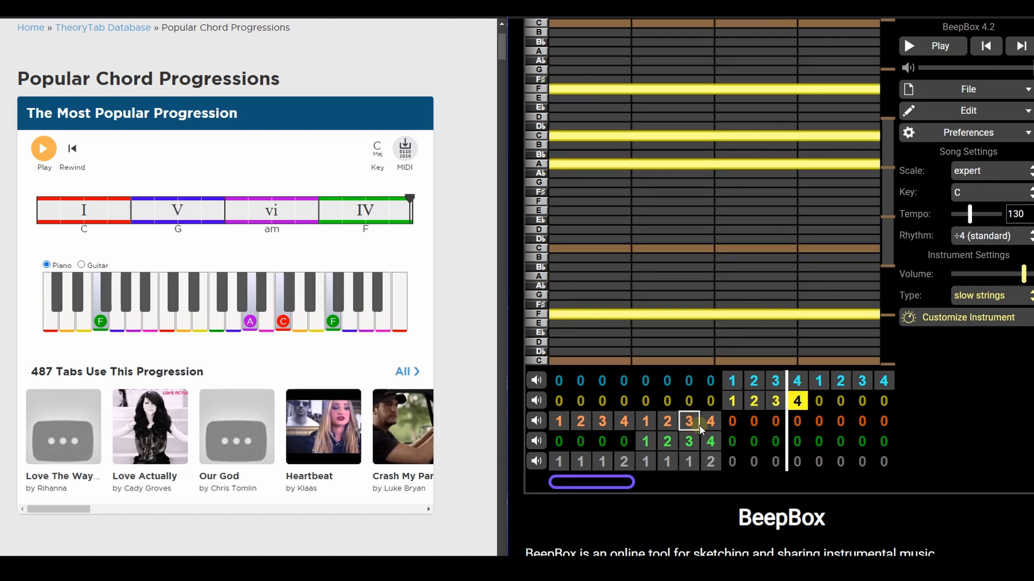
# - Copy bars 5 to 8 of the third to fifth channels and paste them at bar 13 starting on the second channel
pyautogui.click(646, 421)
pyautogui.moveTo(646, 421); pyautogui.dragTo(711, 464)
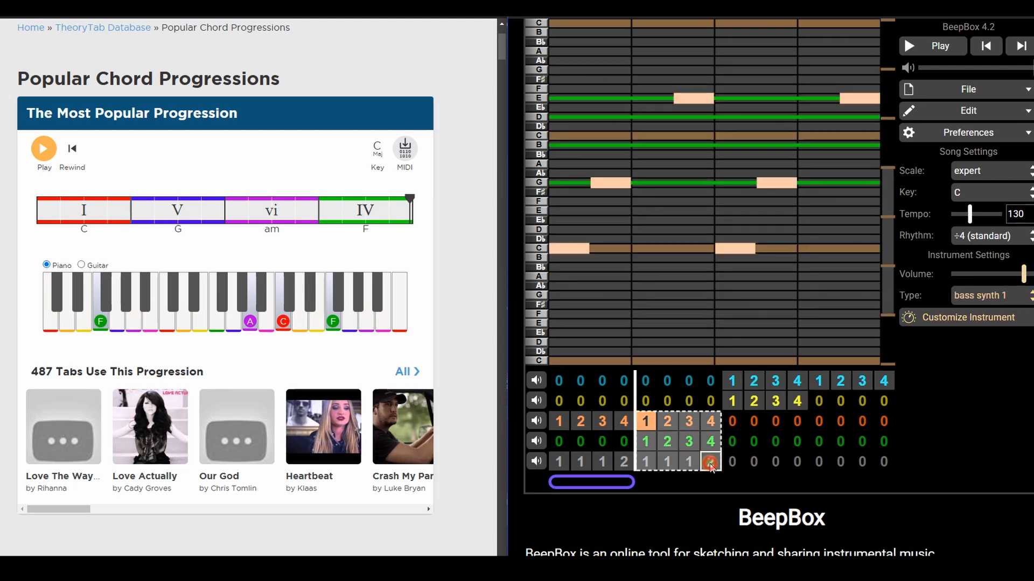
pyautogui.click(821, 403)
pyautogui.hotkey('ctrl', 'v')
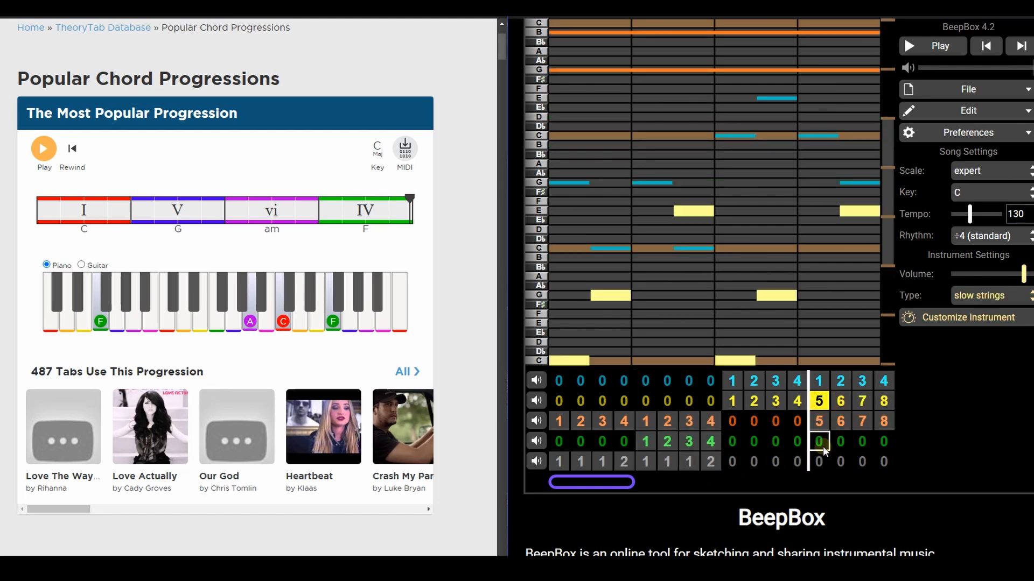
# - Undo the misplaced paste and paste the copied bars at bar 13 starting on the third channel
pyautogui.hotkey('ctrl', 'z')
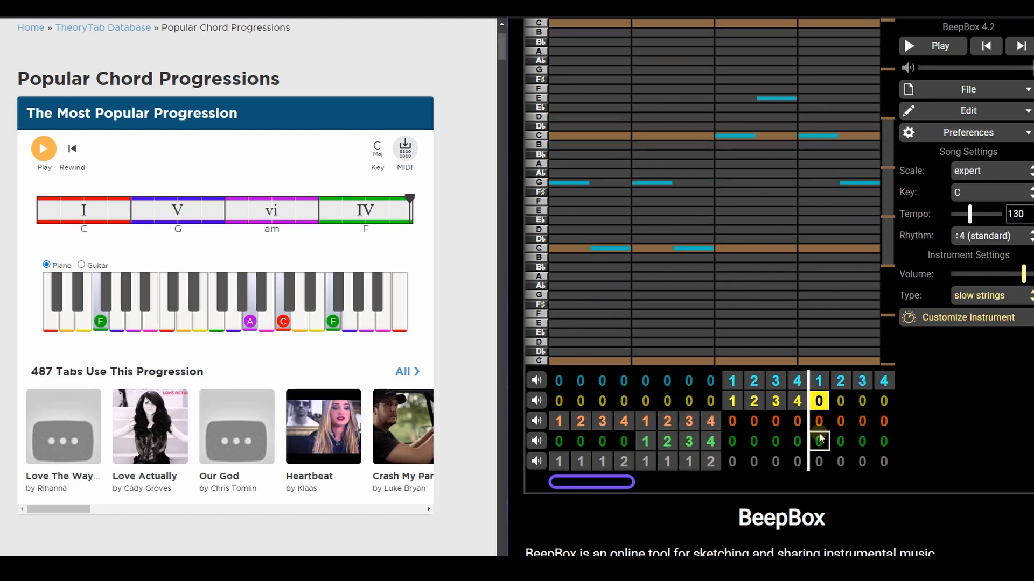
pyautogui.click(820, 423)
pyautogui.hotkey('ctrl', 'v')
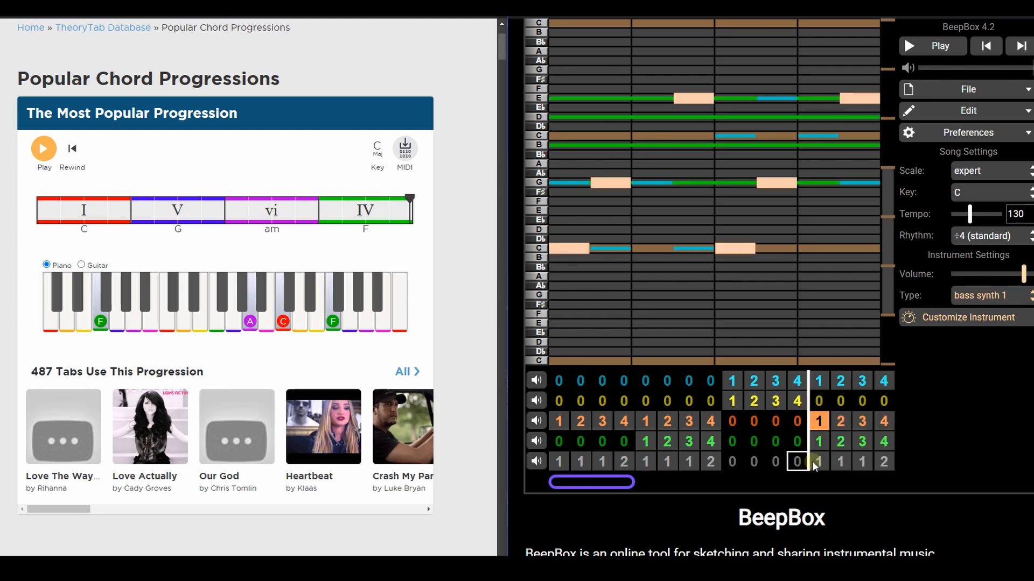
# - Assign pattern 3 to bar 12 of the drum channel
pyautogui.click(799, 458)
pyautogui.press('2')
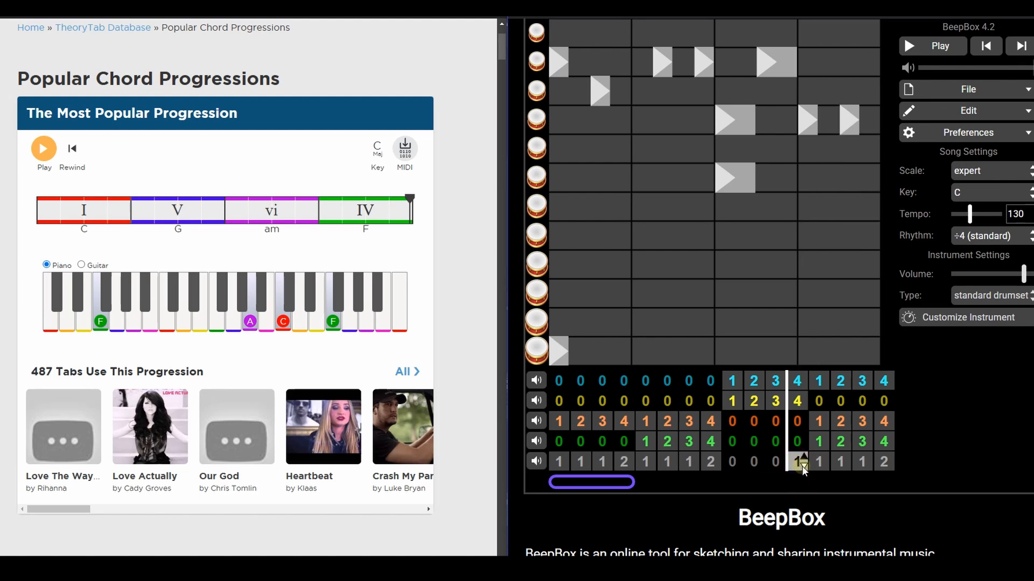
pyautogui.press('3')
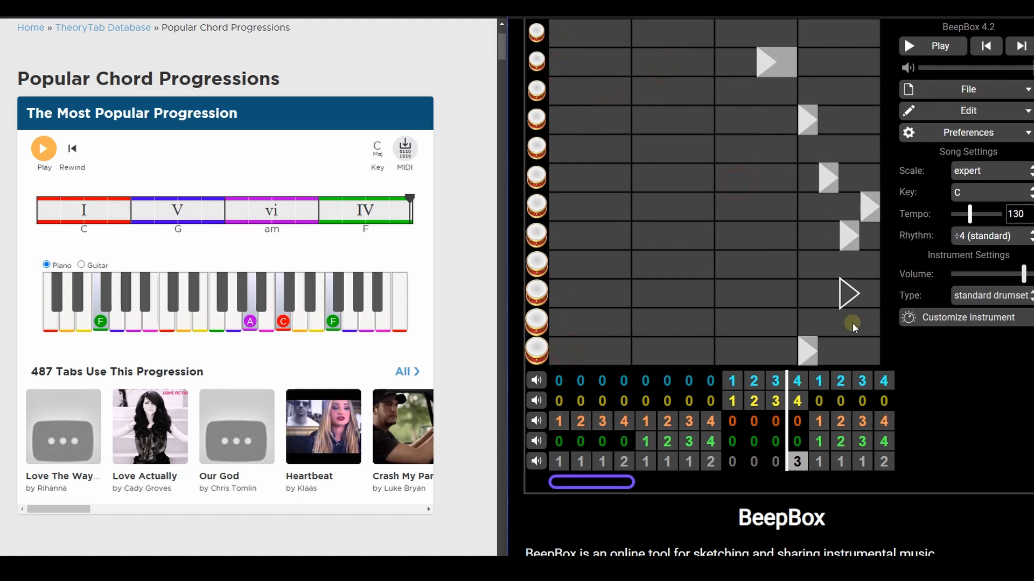
# - Extend the loop region across all 16 bars and play the song from bar 1
pyautogui.click(916, 45)
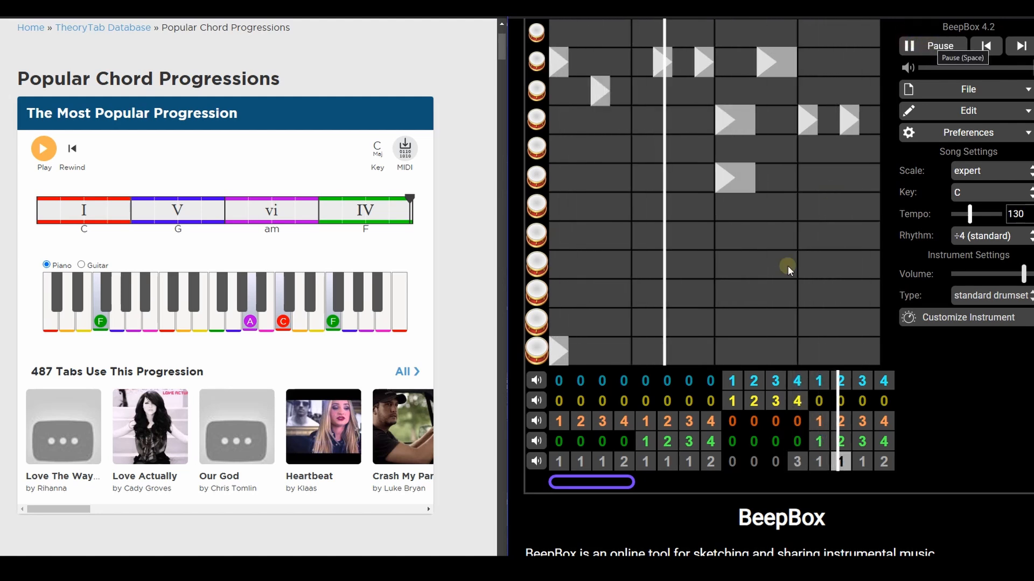
pyautogui.moveTo(631, 482); pyautogui.dragTo(886, 486)
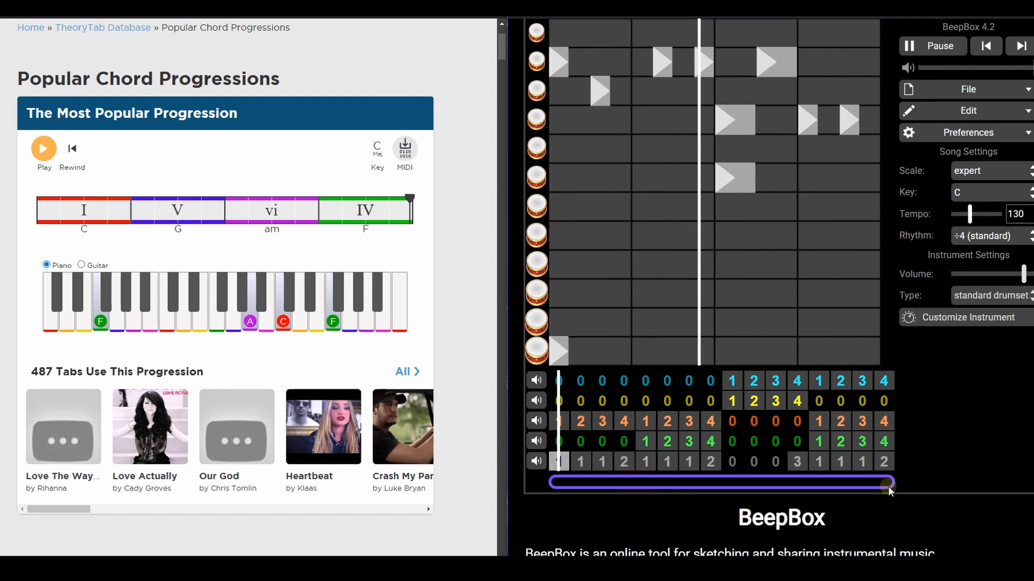
pyautogui.click(936, 49)
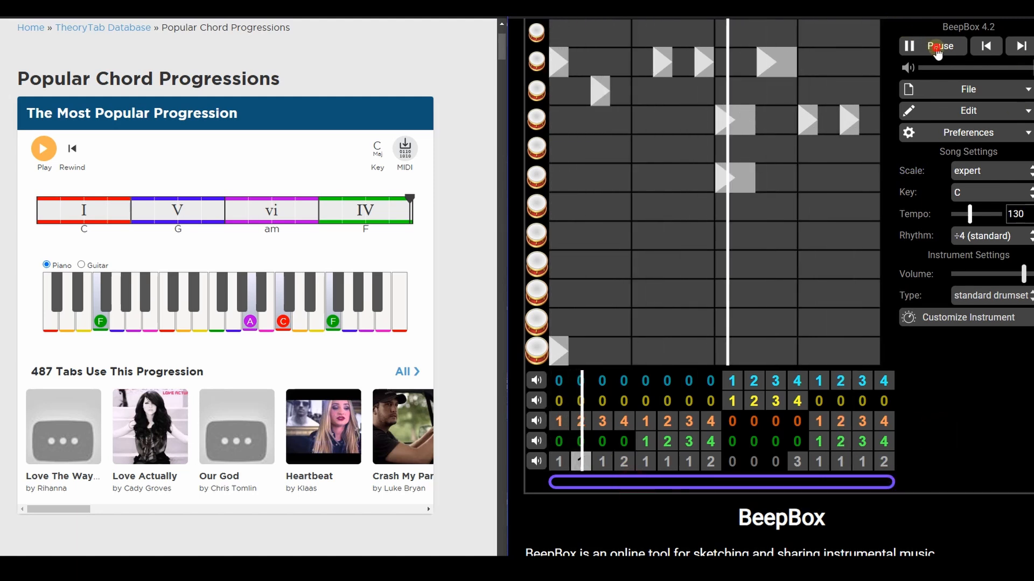
pyautogui.click(559, 381)
pyautogui.click(939, 48)
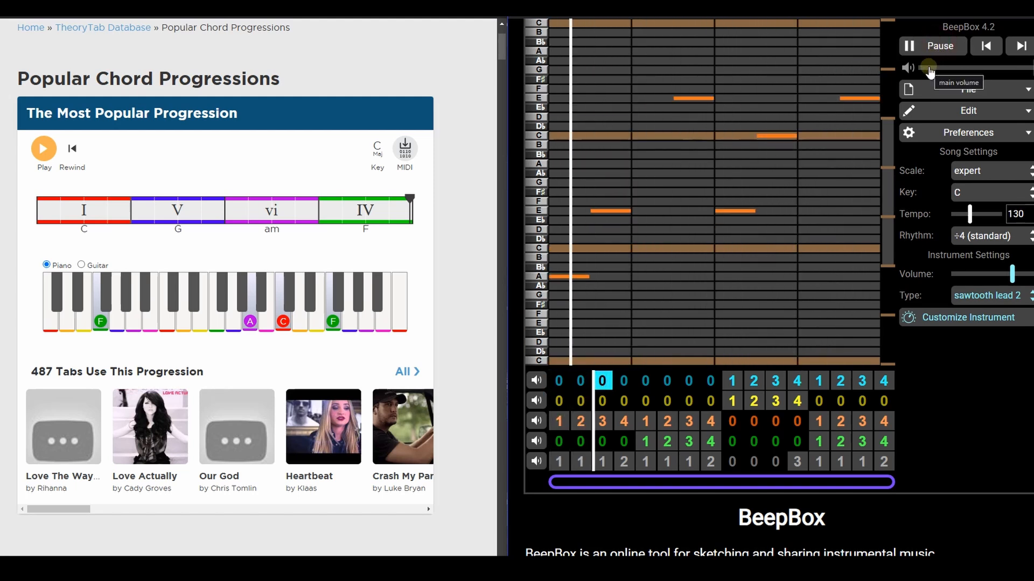
# - Assign patterns 1, 2, 3 and 4 to bars 13 to 16 of the second channel
pyautogui.click(818, 401)
pyautogui.click(844, 400)
pyautogui.click(844, 400)
pyautogui.click(844, 399)
pyautogui.click(865, 398)
pyautogui.click(865, 398)
pyautogui.click(864, 398)
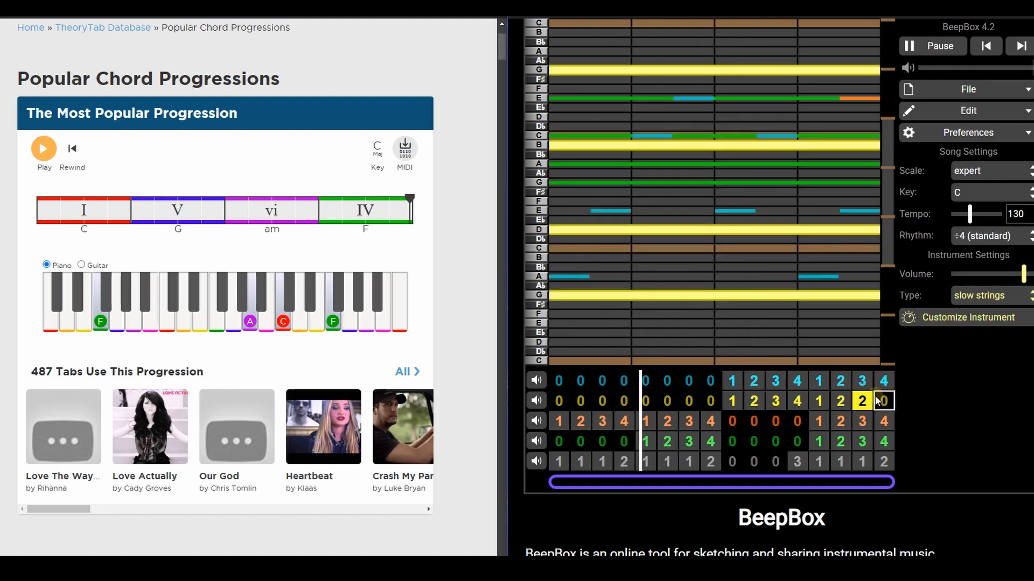
pyautogui.click(869, 397)
pyautogui.click(887, 399)
pyautogui.click(887, 399)
pyautogui.click(887, 398)
pyautogui.click(888, 398)
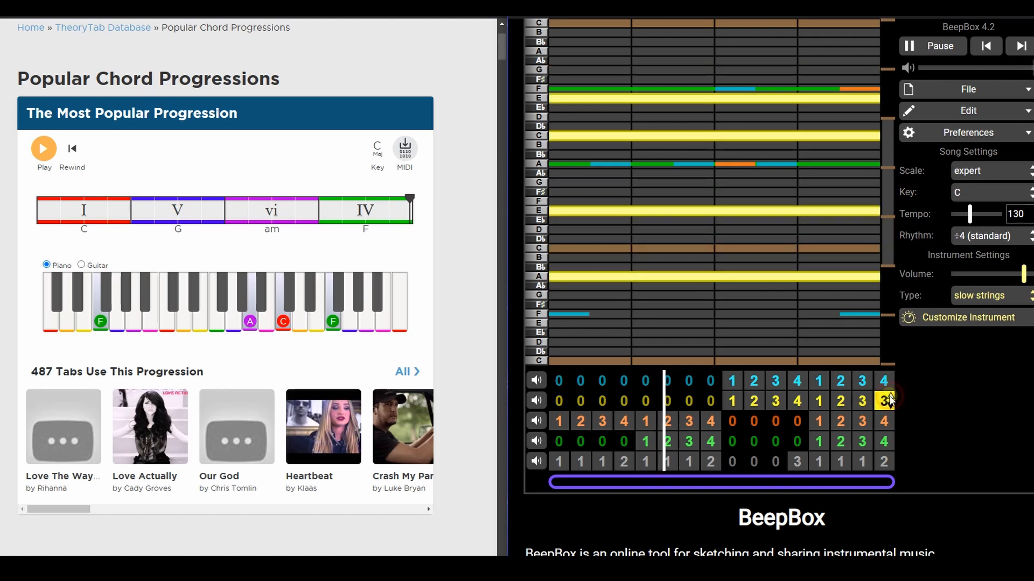
pyautogui.click(887, 399)
# - Restart playback from bar 1 to listen to the full arrangement
pyautogui.moveTo(618, 482); pyautogui.dragTo(551, 477)
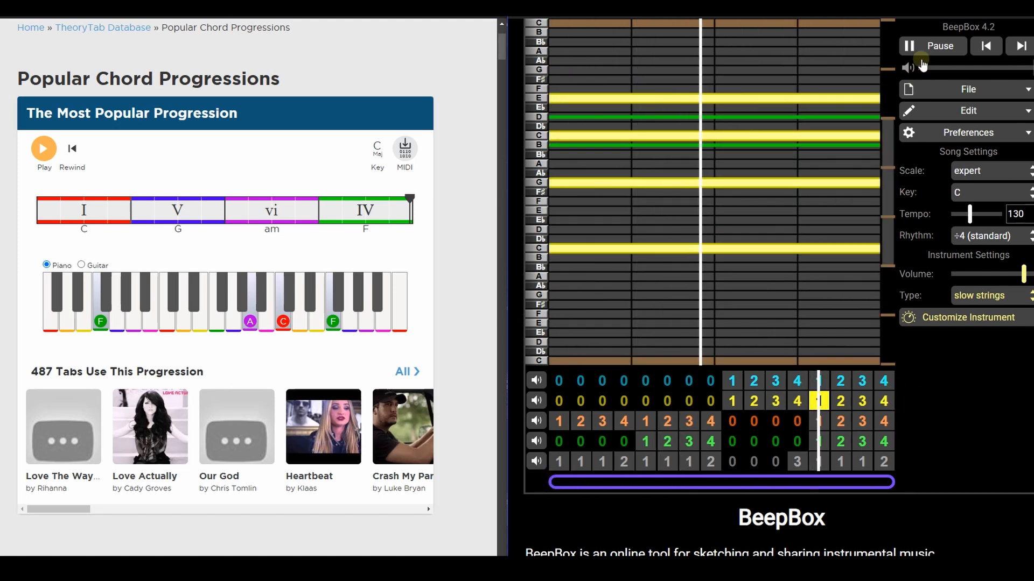
pyautogui.click(939, 48)
pyautogui.click(554, 382)
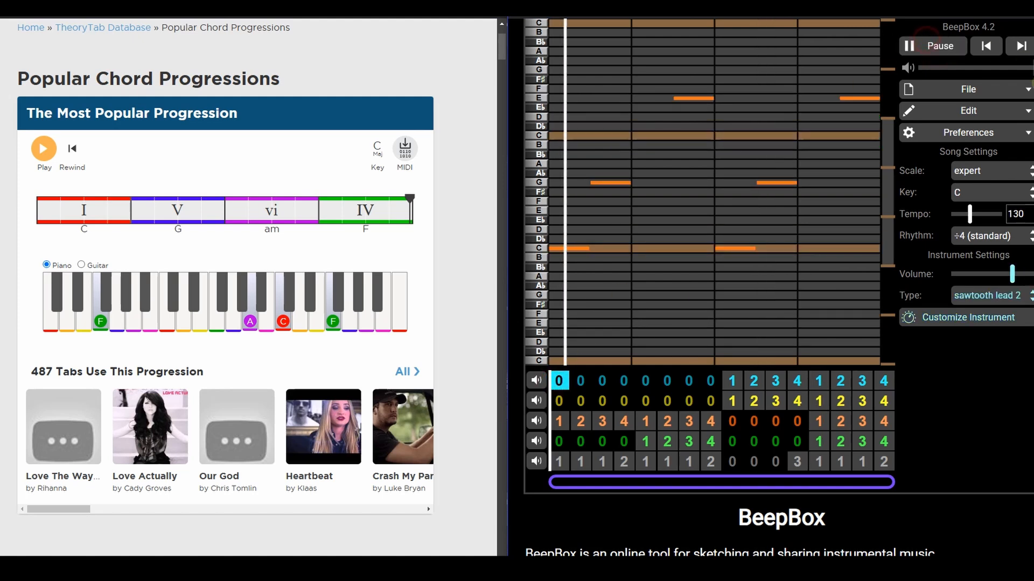